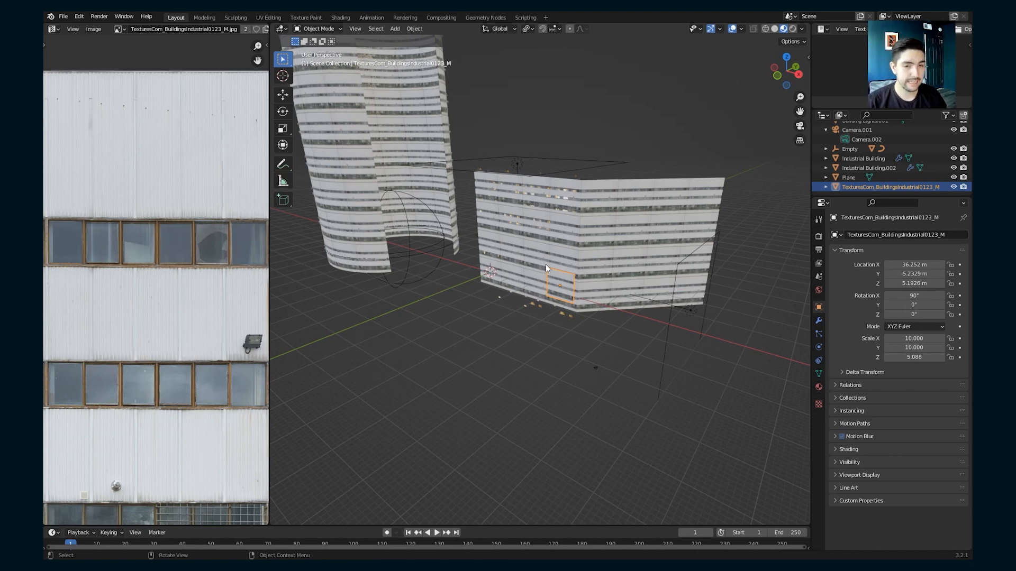
- Hide the Empty, Industrial Building and Industrial Building.002 objects so the textured wall section stands alone in the scene
scroll(545, 265, "up", 4)
scroll(550, 214, "down", 5)
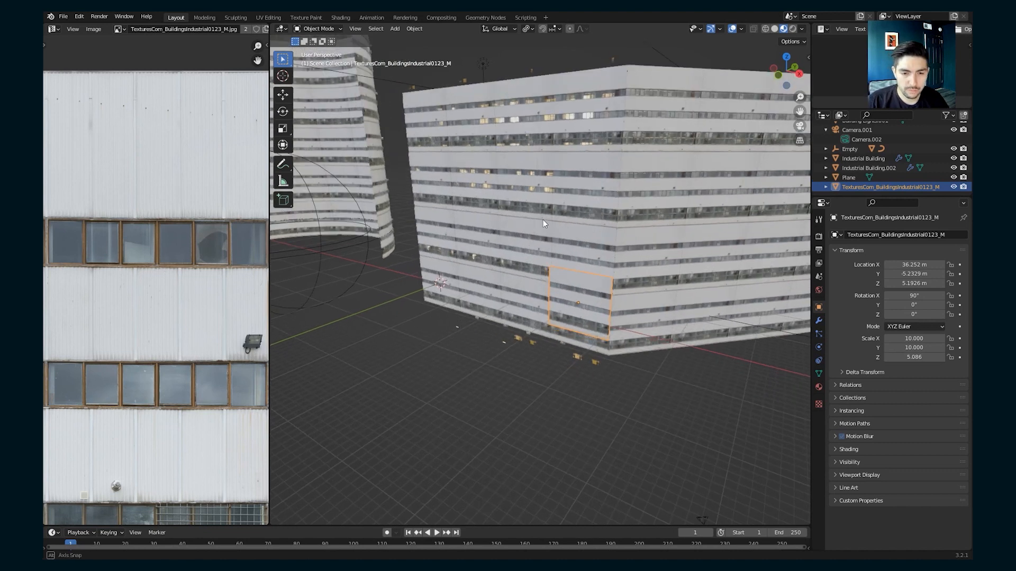
left_click(710, 218)
left_click(543, 220, "shift")
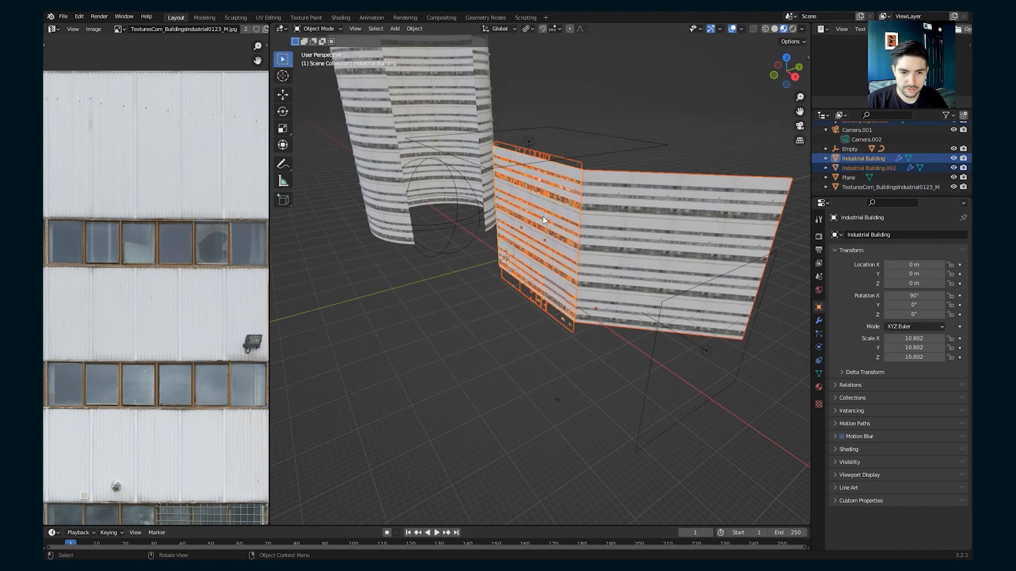
left_click(954, 168)
left_click(954, 158)
scroll(953, 154, "up", 2)
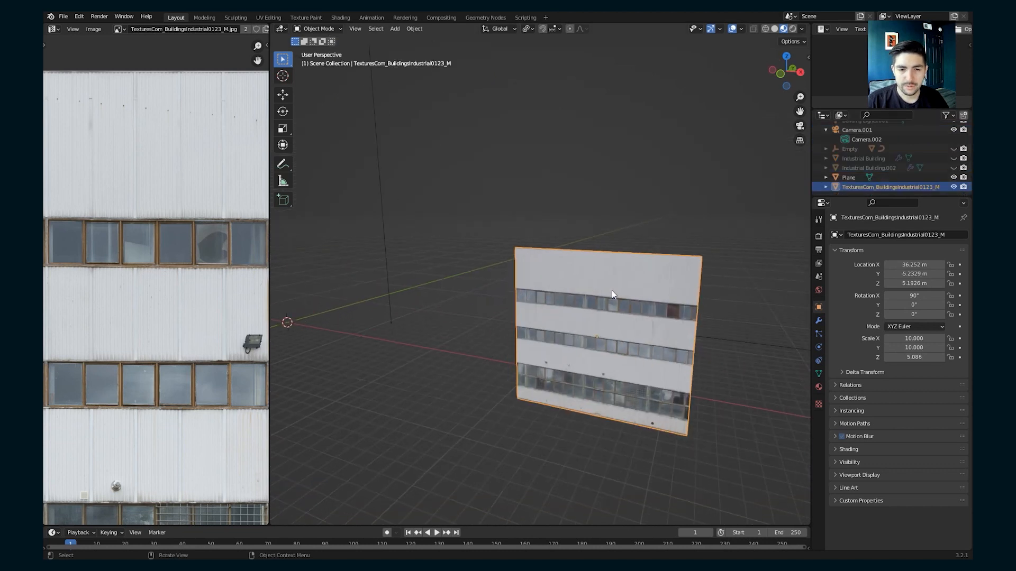
- Rename the TexturesCom_BuildingsIndustrial0123_M wall object to BUILDING WALL 1
middle_click_drag(612, 290, 518, 226)
scroll(542, 245, "down", 5)
scroll(566, 239, "up", 4)
scroll(521, 222, "down", 6)
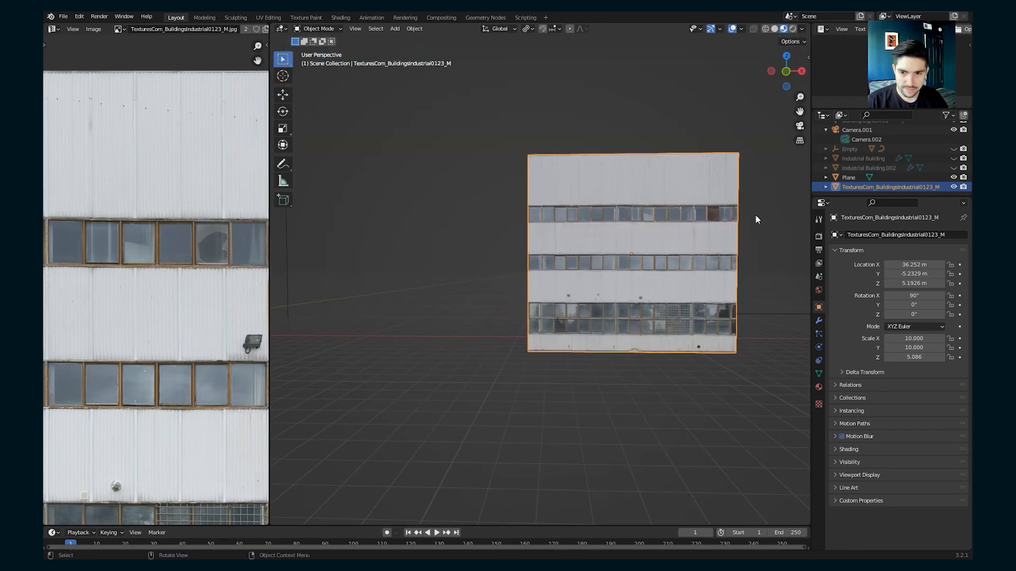
double_click(849, 188)
type("B")
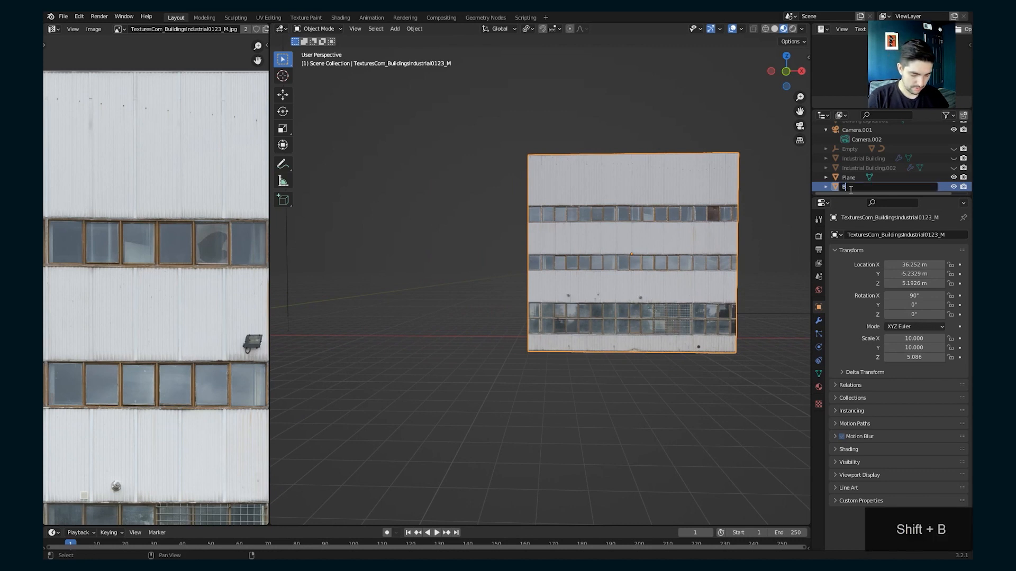
type("UILDING T")
key("BackSpace")
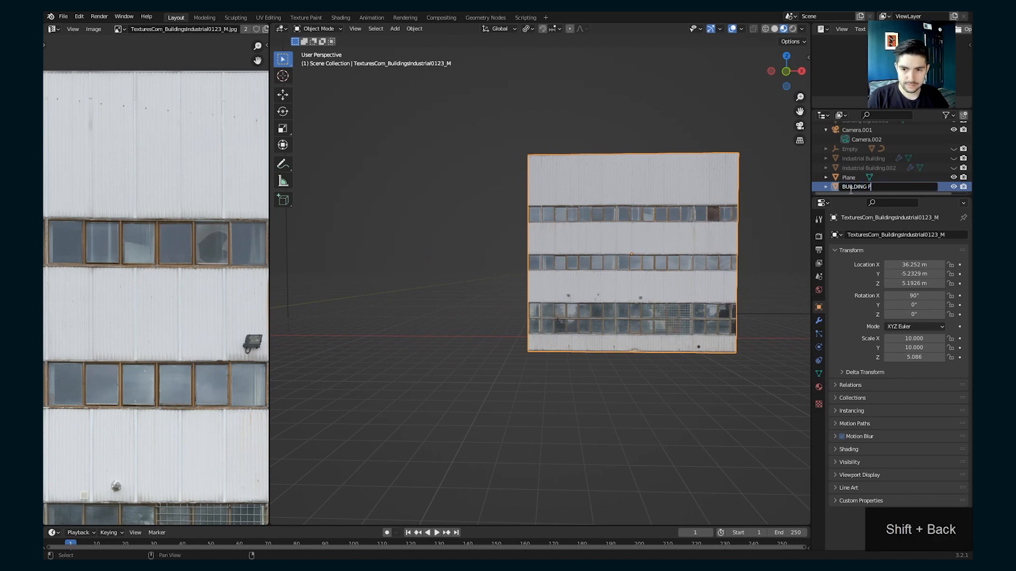
type("T")
key("BackSpace")
type("WALL 1")
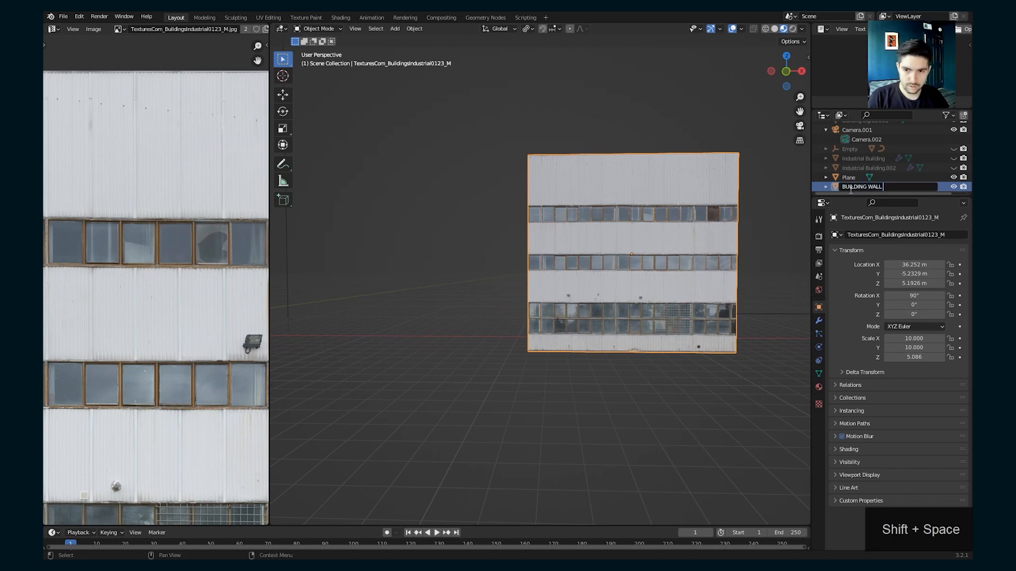
key("Return")
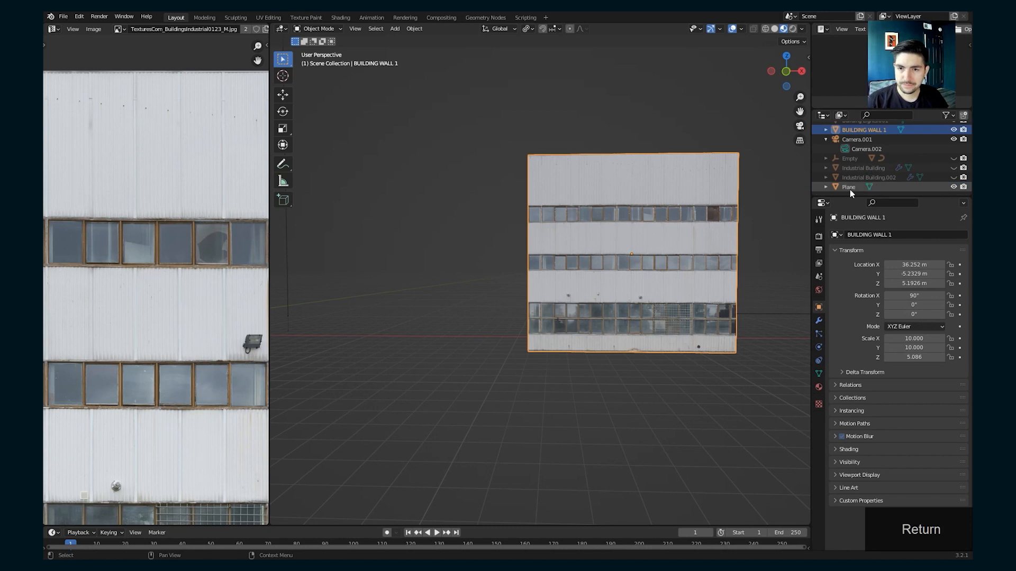
- Move the wall object into a new collection named Building Walls
key("m")
left_click(596, 167)
type("Bu")
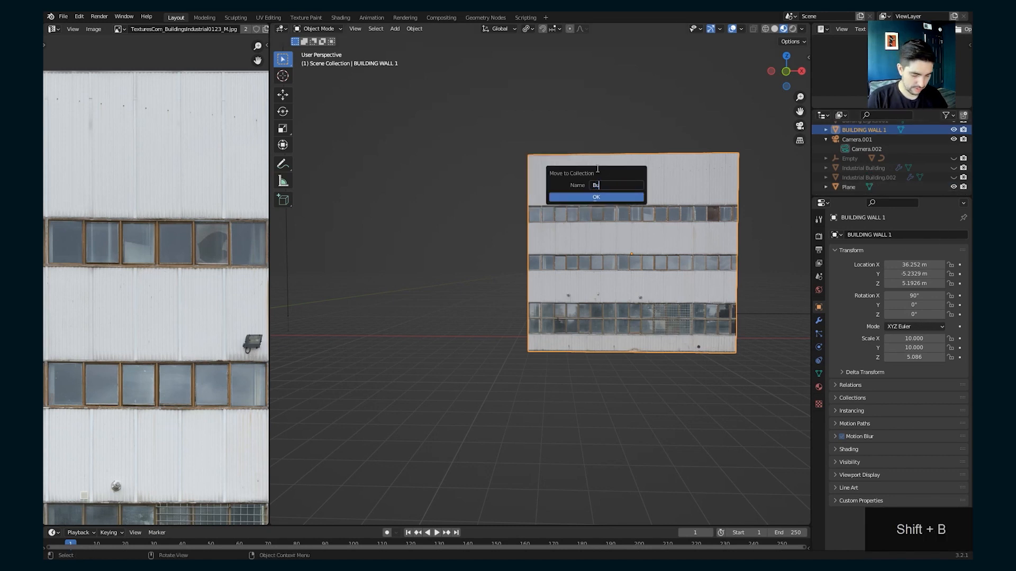
type("ilding Walls")
key("Return")
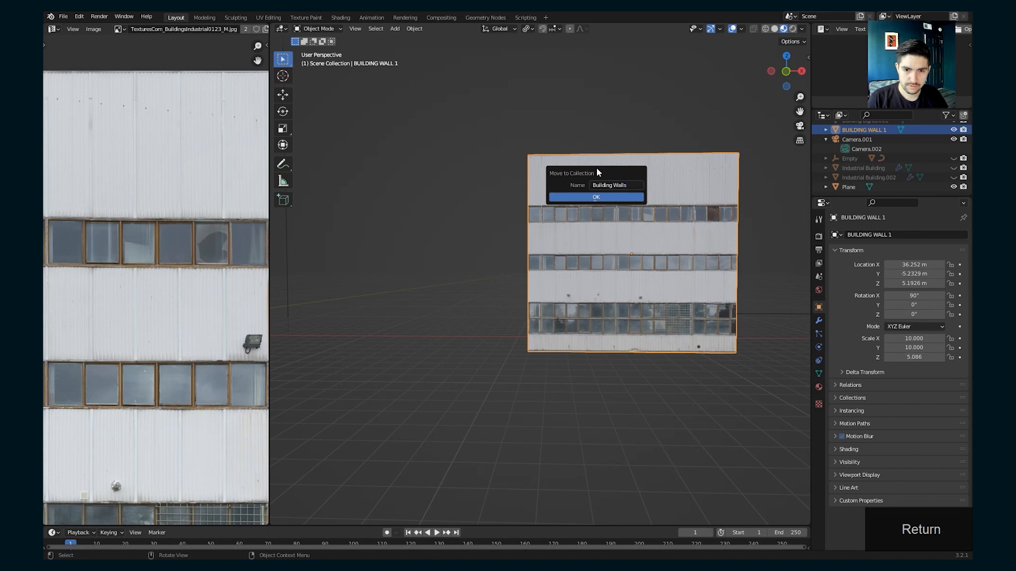
left_click(602, 196)
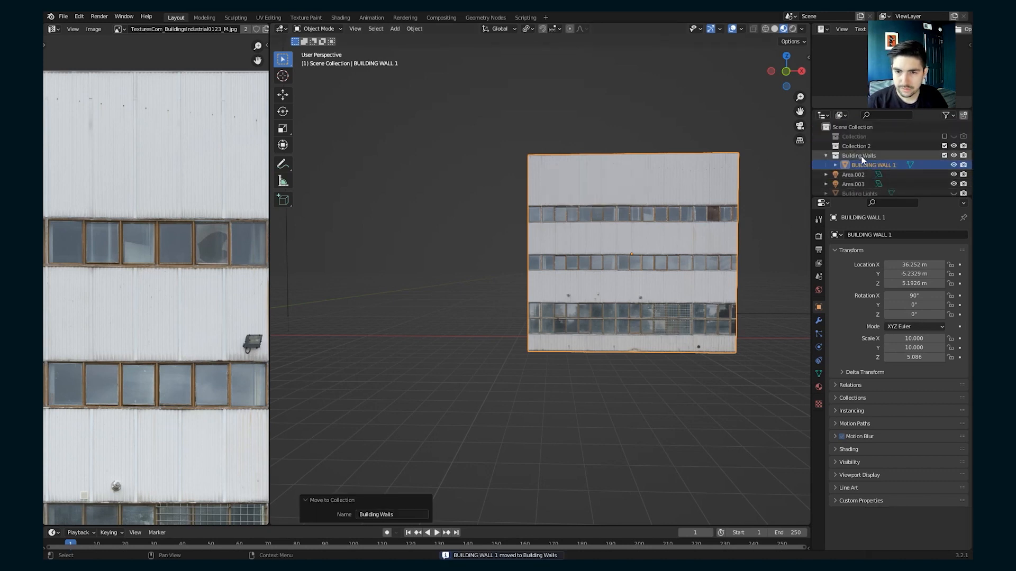
- Duplicate the wall about -10.94 m along X, and duplicate that copy about 21.99 m along X to the original's other side
key("shift+d")
key("x")
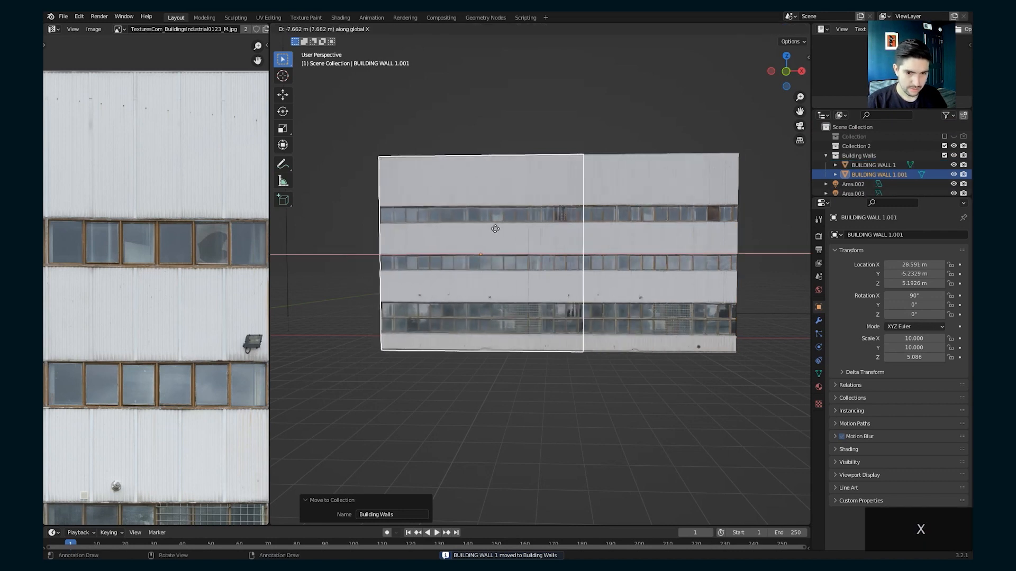
left_click(461, 234)
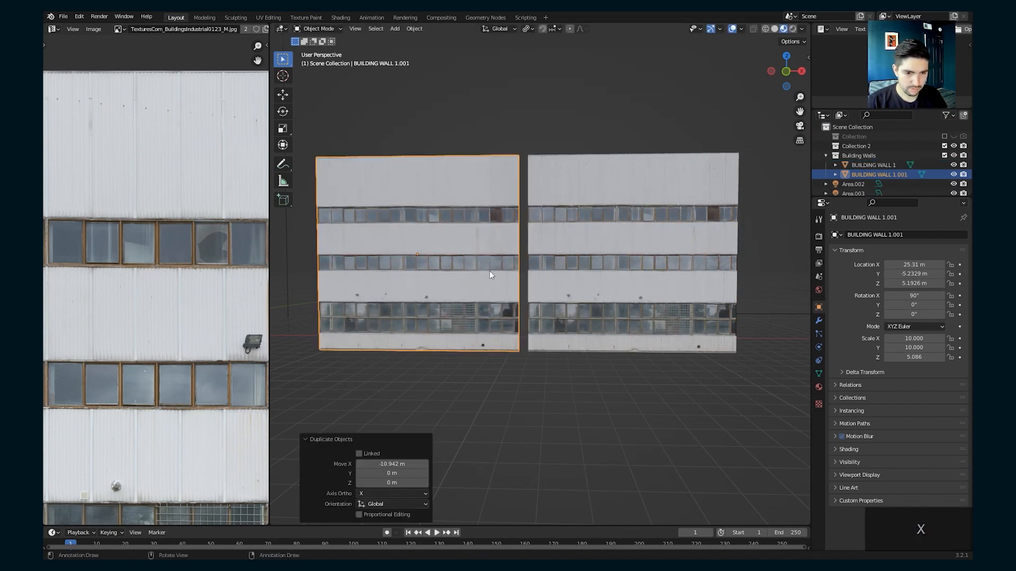
key("shift+d")
key("x")
left_click(387, 283)
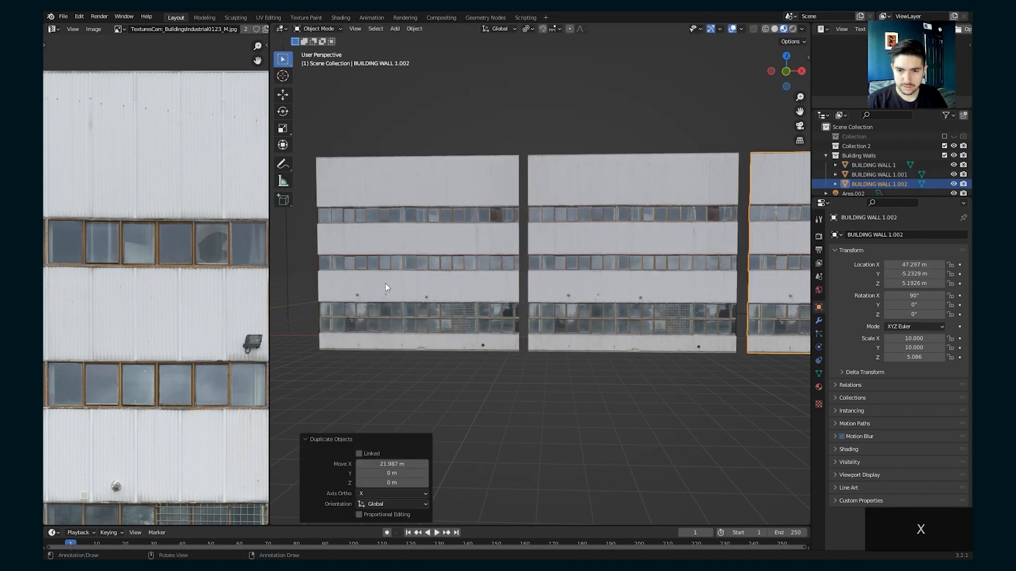
- Enter Edit Mode on the first duplicated wall, BUILDING WALL 1.001, instead of BUILDING WALL 1.002
scroll(621, 234, "down", 3)
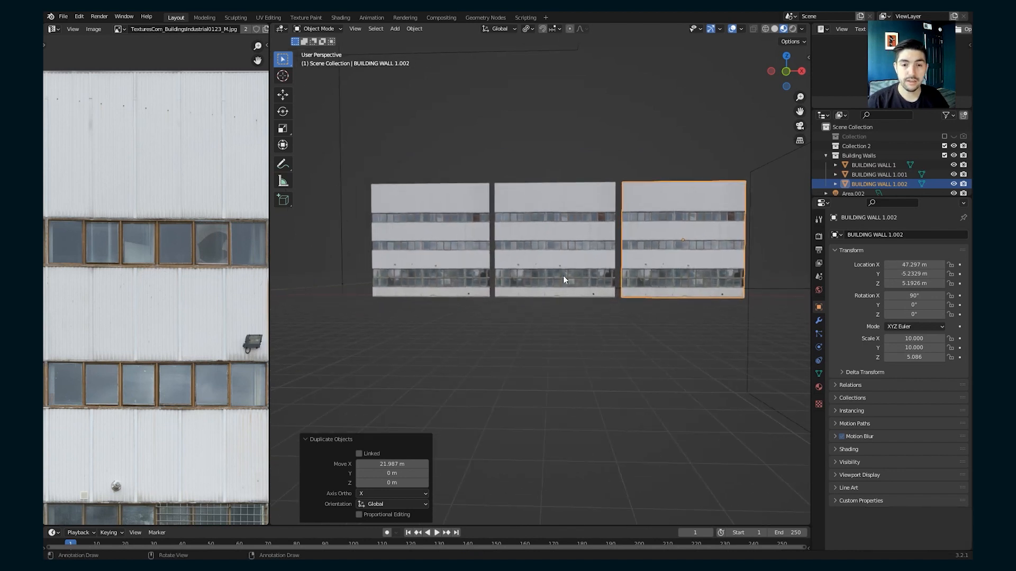
scroll(430, 249, "up", 4)
scroll(577, 243, "up", 1)
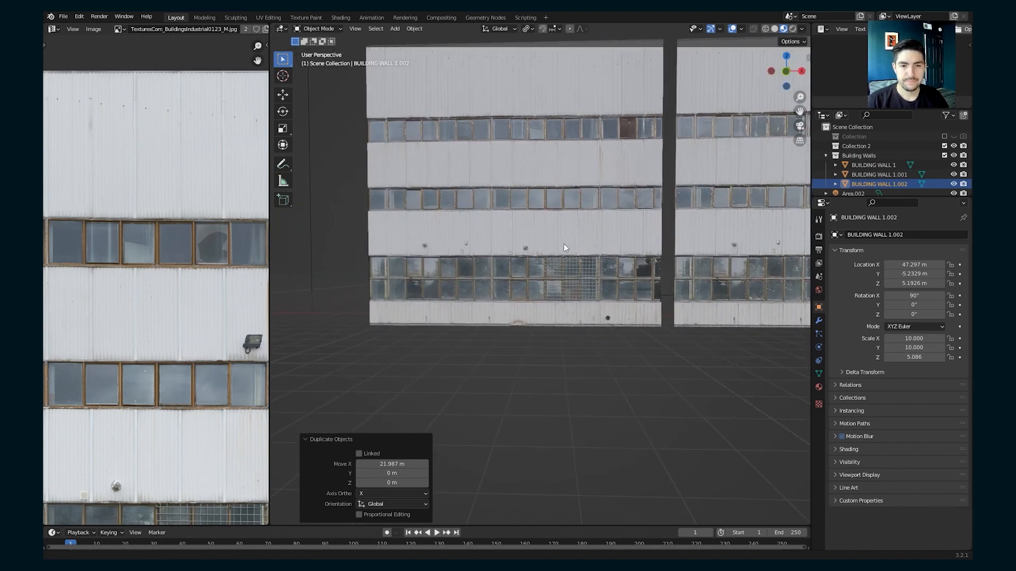
key("Tab")
scroll(582, 241, "up", 2)
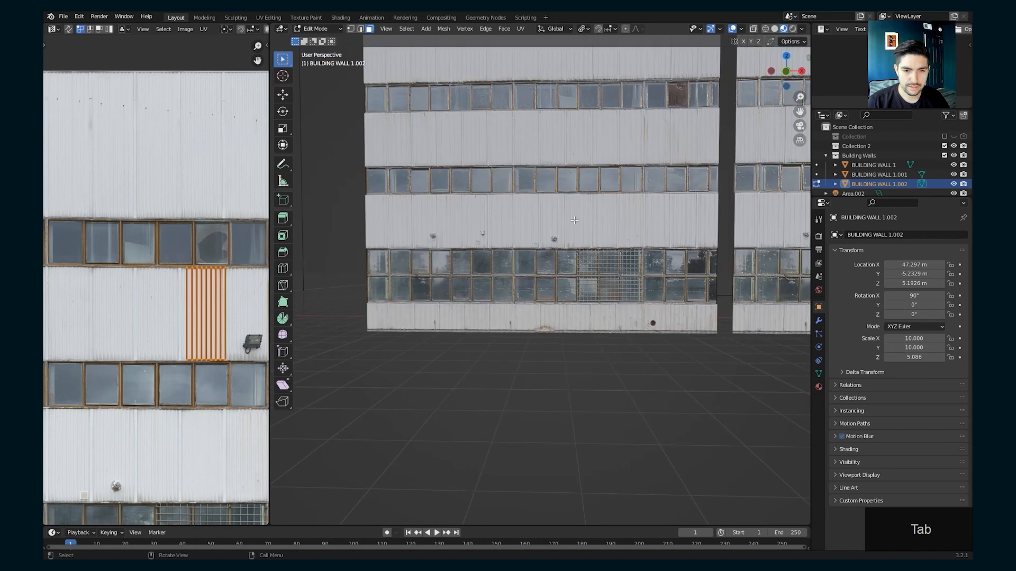
key("Tab")
left_click(549, 246)
key("Tab")
middle_click_drag(344, 270, 558, 254)
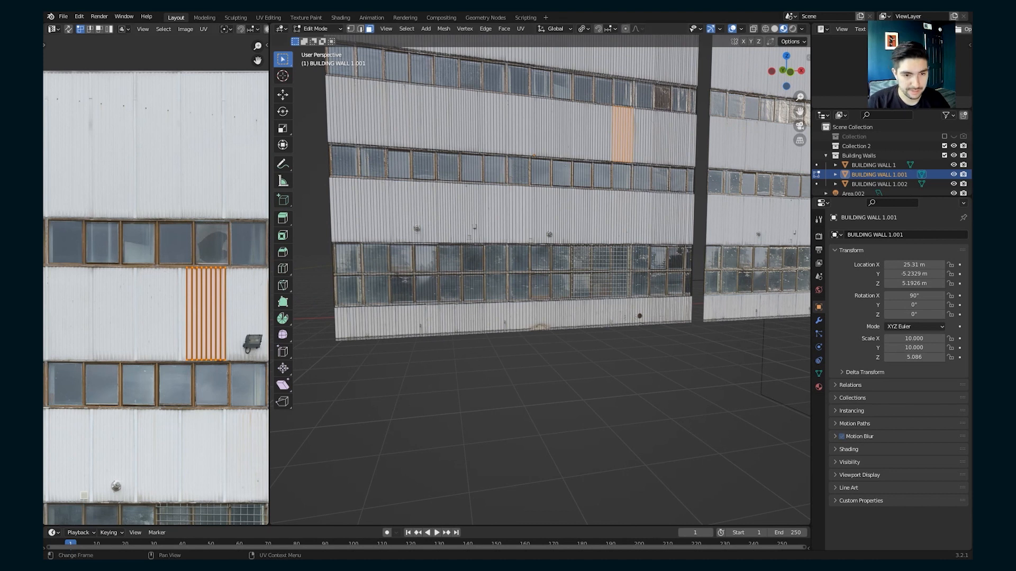
middle_click_drag(526, 267, 502, 266)
scroll(502, 266, "down", 1)
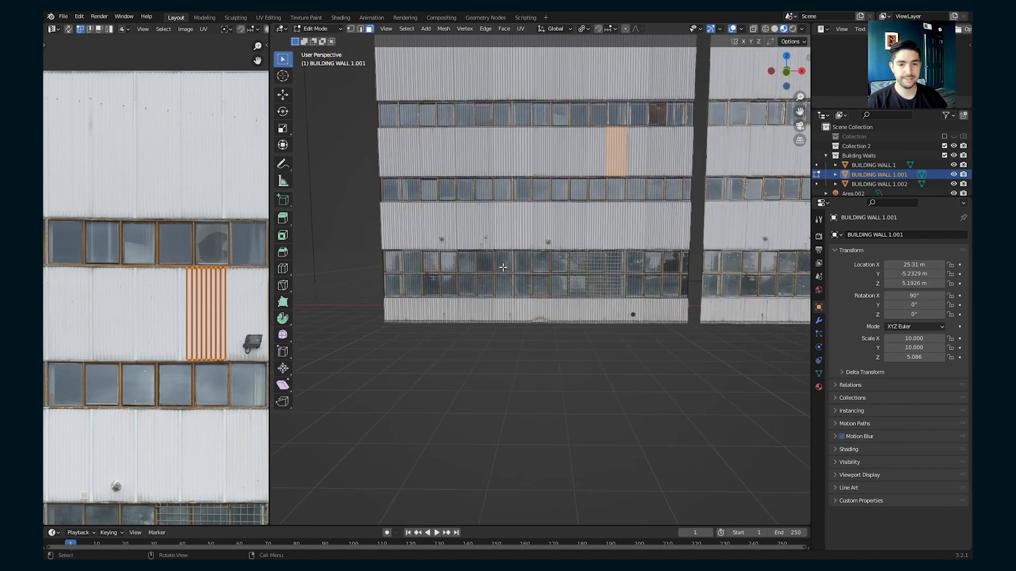
scroll(499, 260, "down", 2)
scroll(492, 265, "up", 2)
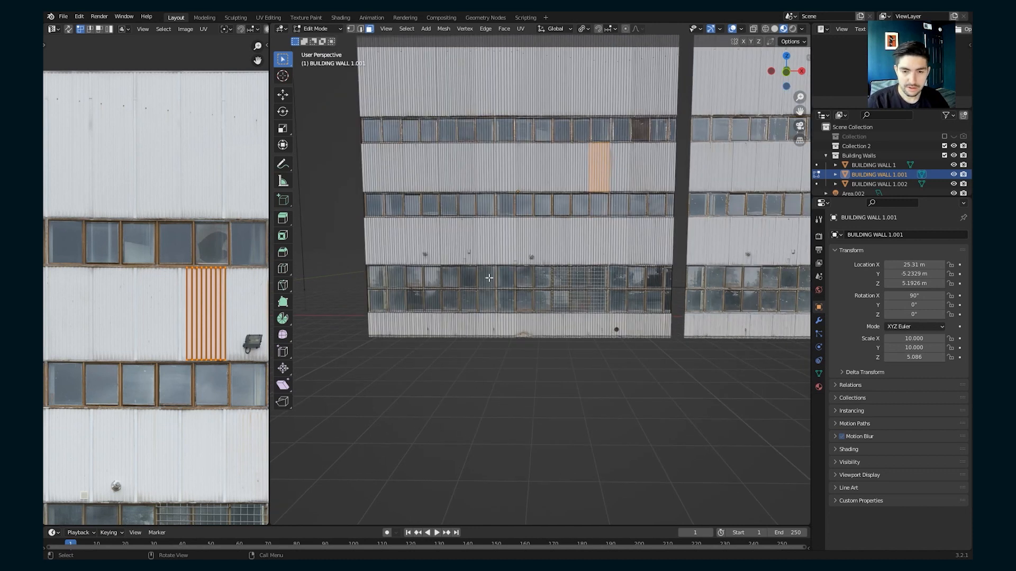
- Select the double-height window row near the wall's base in front orthographic view and duplicate it about 10 m up along Z, above the wall
left_click(786, 71)
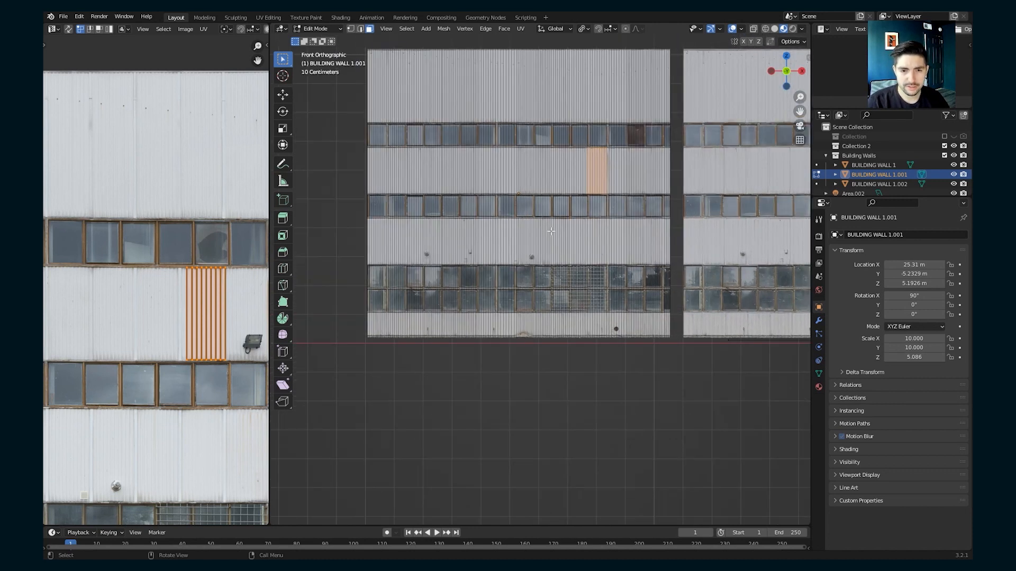
scroll(452, 276, "up", 1)
left_click_drag(310, 268, 707, 310)
middle_click_drag(504, 305, 548, 297)
scroll(548, 298, "up", 4)
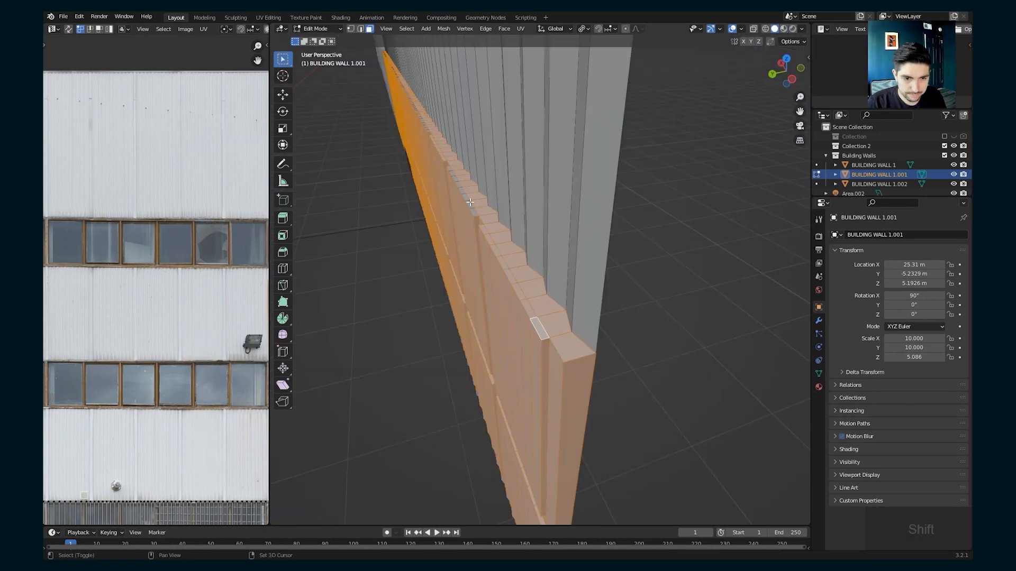
scroll(536, 326, "up", 5, "shift")
key("g")
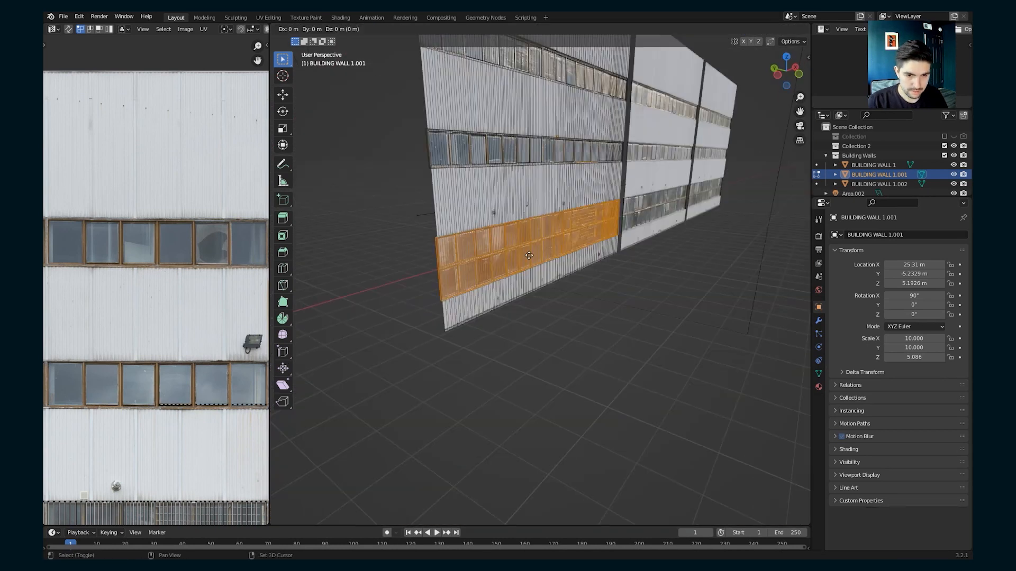
key("shift+d")
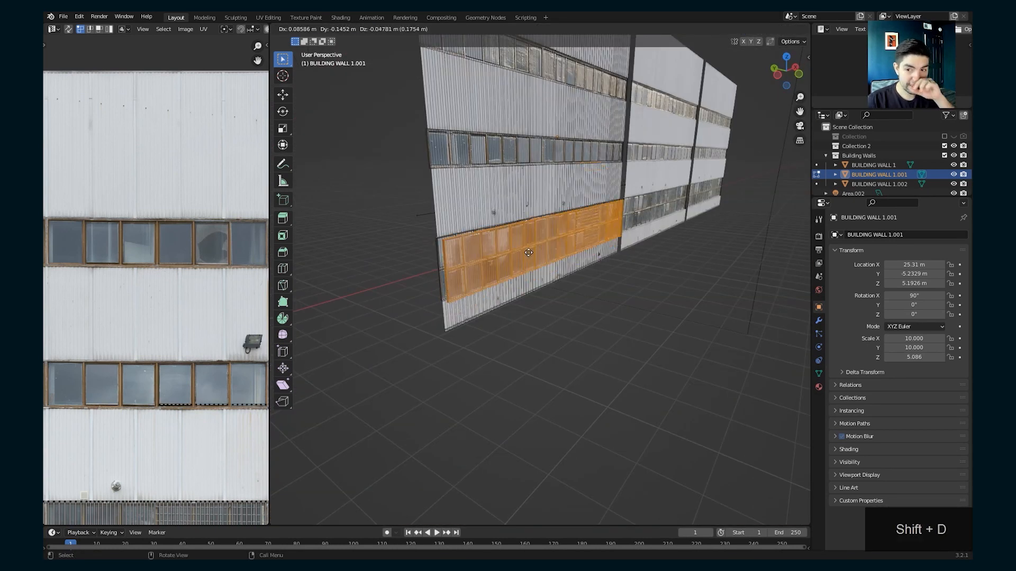
key("z")
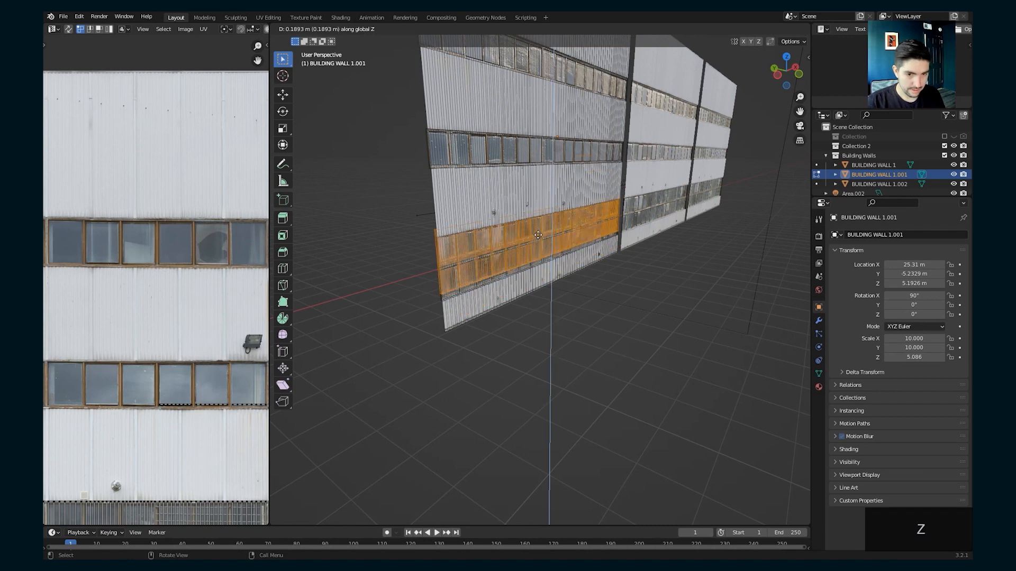
key("g")
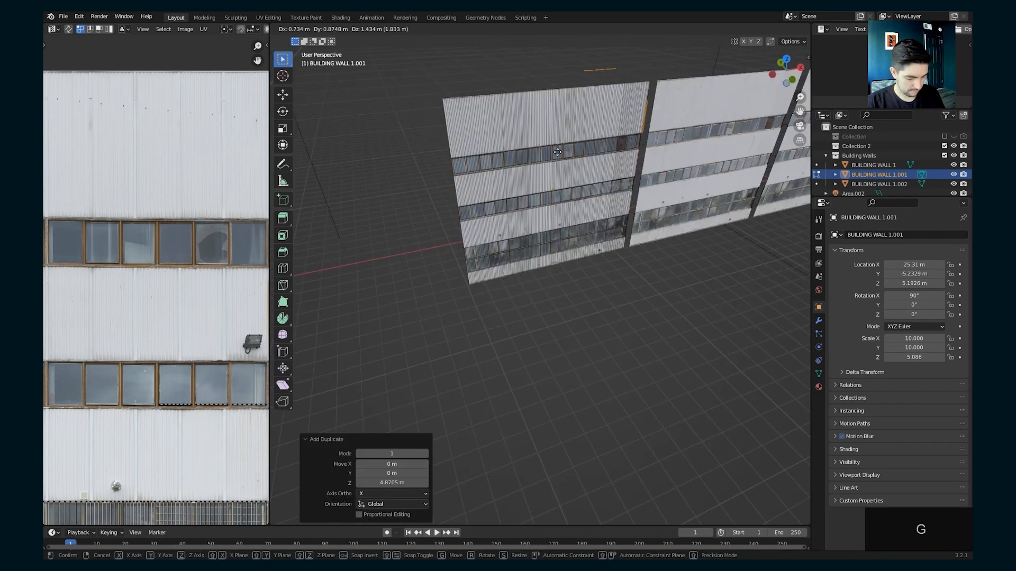
key("z")
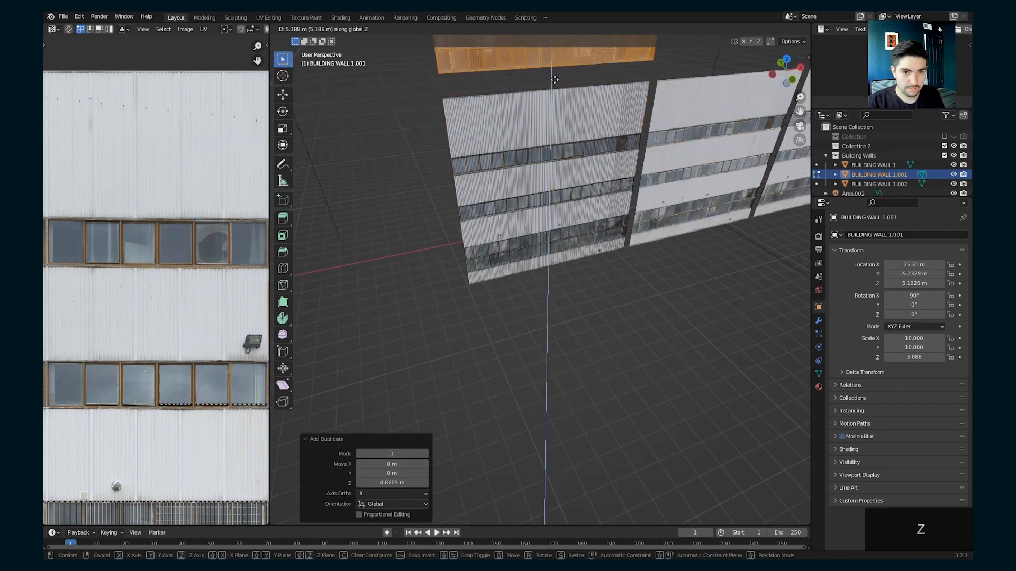
left_click(553, 79)
- Select the wall's uppermost corrugated panel including its edge faces and duplicate it about 5.16 m up along Z, above the copied window row
middle_click_drag(584, 176, 567, 154)
middle_click_drag(561, 181, 545, 179)
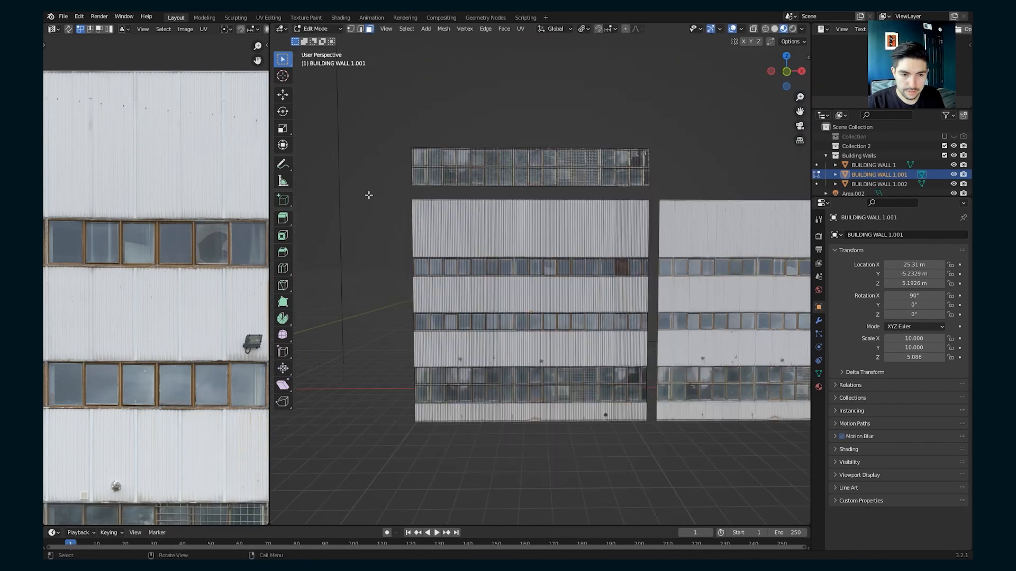
left_click_drag(367, 195, 654, 242)
middle_click_drag(559, 254, 568, 220)
scroll(537, 251, "up", 3)
scroll(514, 245, "up", 2)
middle_click_drag(576, 275, 788, 369, "shift")
scroll(788, 369, "up", 2)
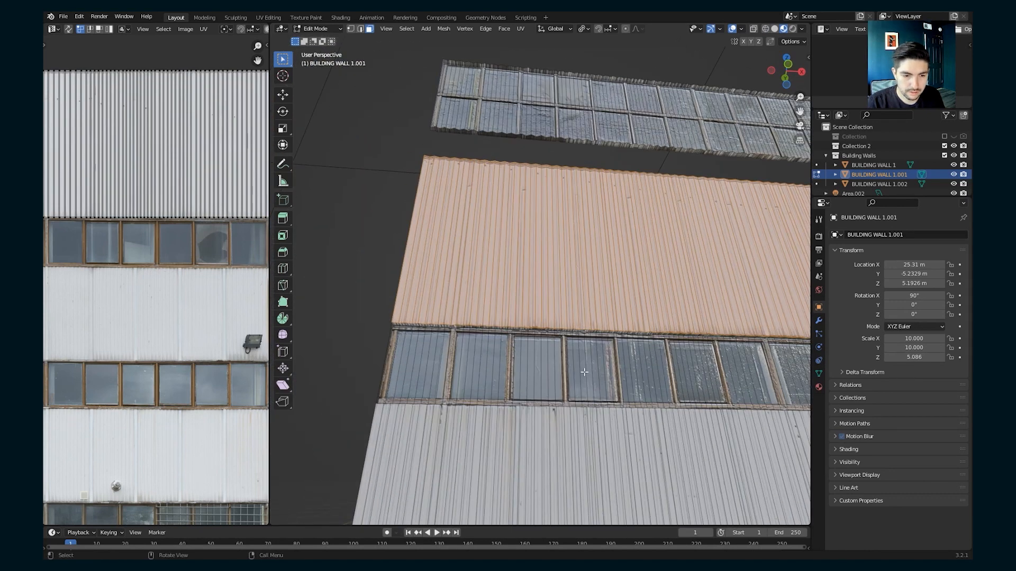
middle_click_drag(584, 372, 586, 344)
key("a")
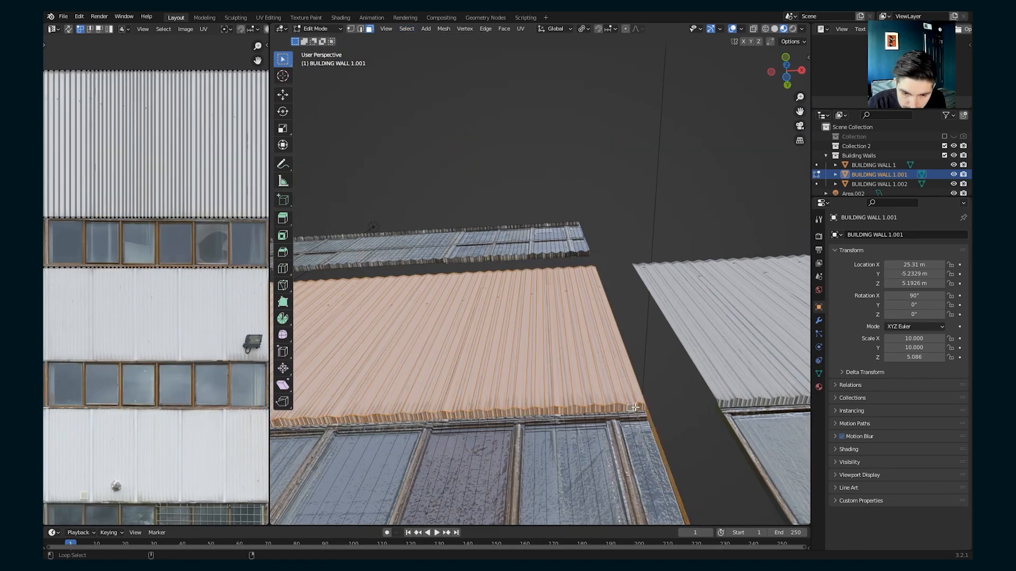
left_click(650, 422, "shift")
scroll(642, 408, "down", 4)
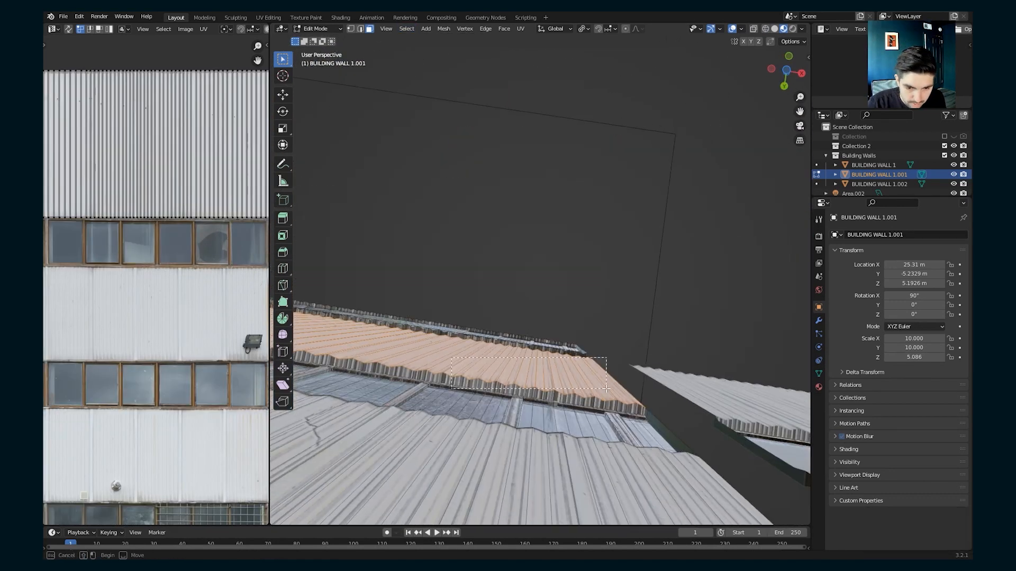
middle_click_drag(635, 404, 582, 378)
middle_click_drag(477, 365, 641, 387, "shift")
middle_click_drag(550, 339, 523, 394)
key("shift+d")
key("z")
left_click(545, 264)
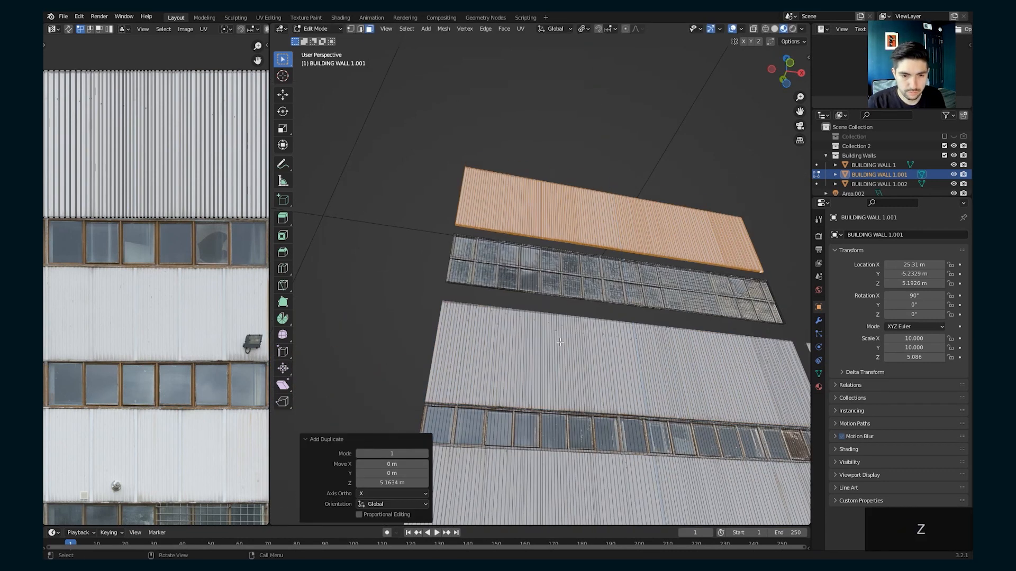
scroll(529, 262, "down", 4)
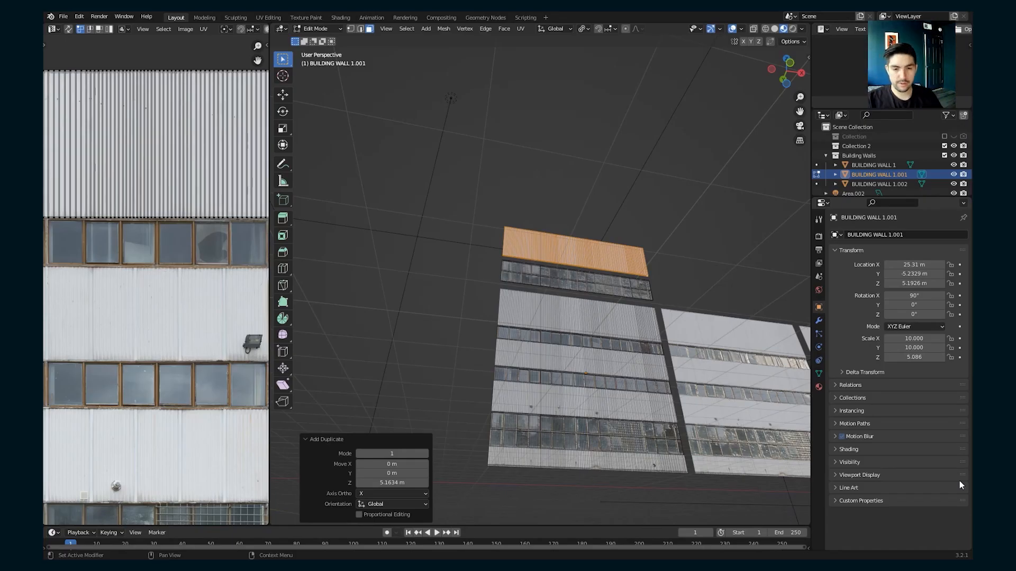
scroll(528, 328, "up", 5)
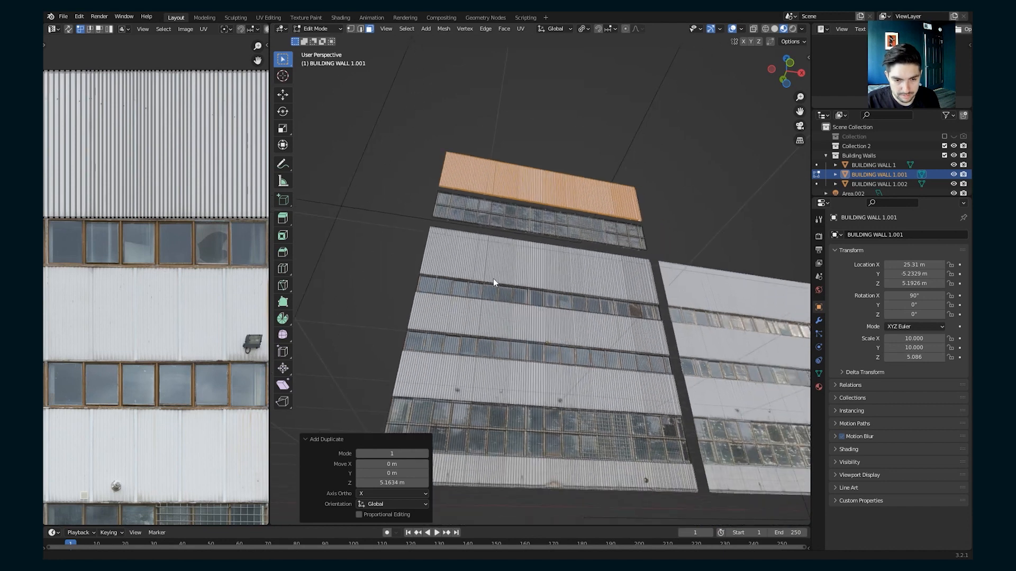
mouse_move(493, 280)
middle_mouse_down()
mouse_move(477, 310)
mouse_move(486, 296)
middle_mouse_up()
middle_click_drag(573, 244, 573, 290)
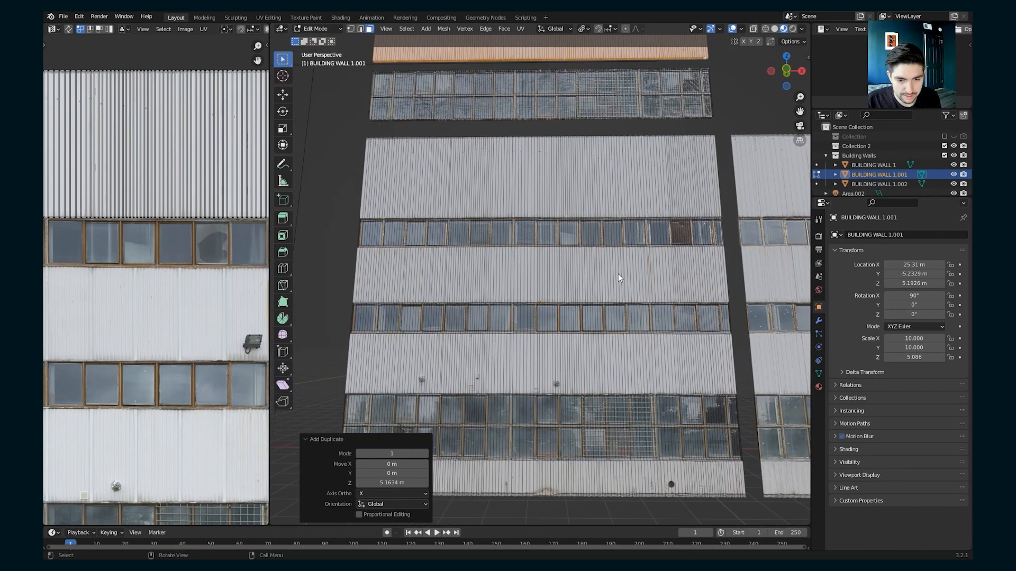
- Select the wall's upper single window row including its frame faces and duplicate it upward along Z, above the copied corrugated panel
key("Tab")
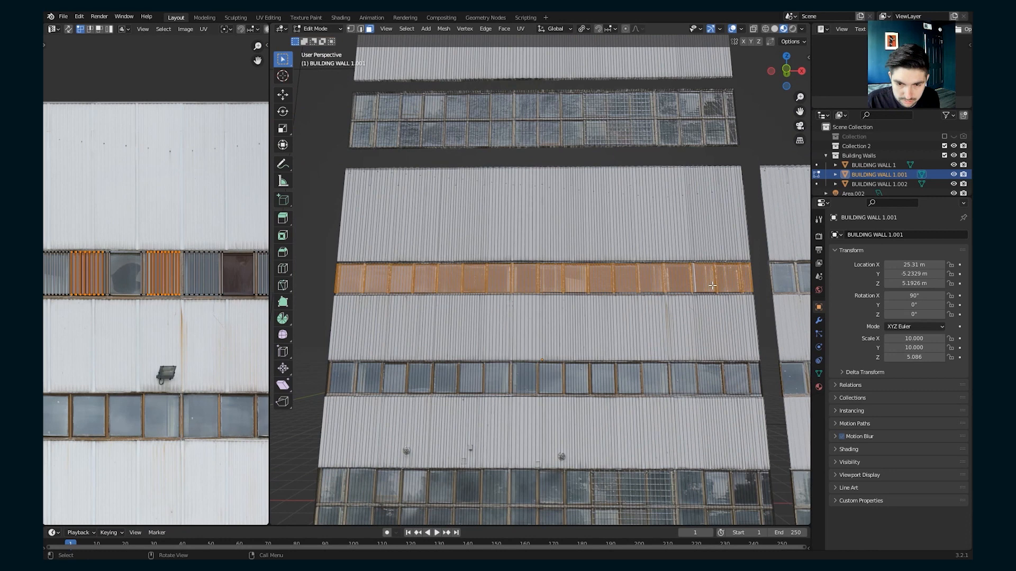
left_click(466, 275, "ctrl+shift")
middle_click_drag(529, 254, 395, 220)
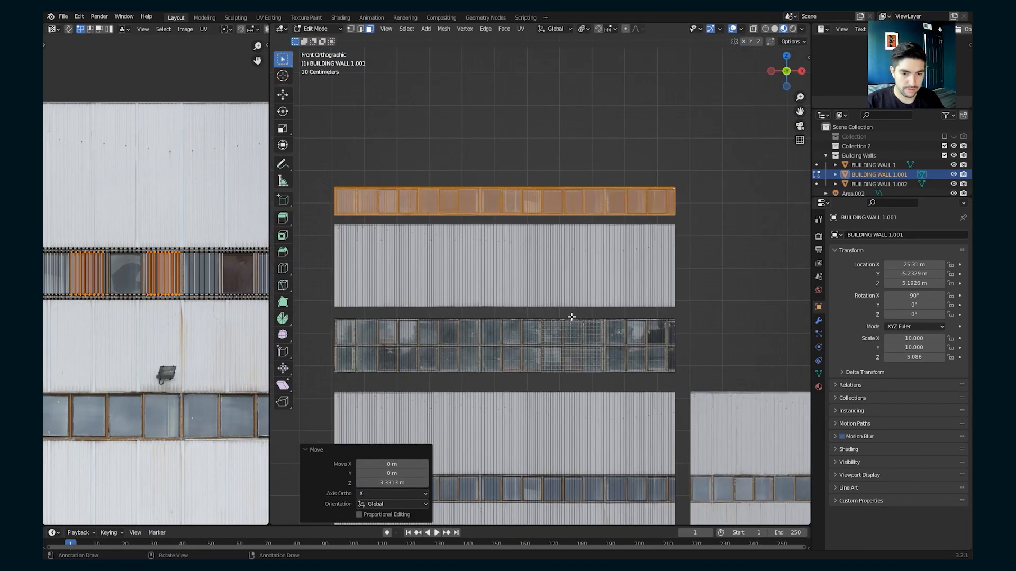
scroll(572, 317, "down", 2)
scroll(543, 386, "up", 2)
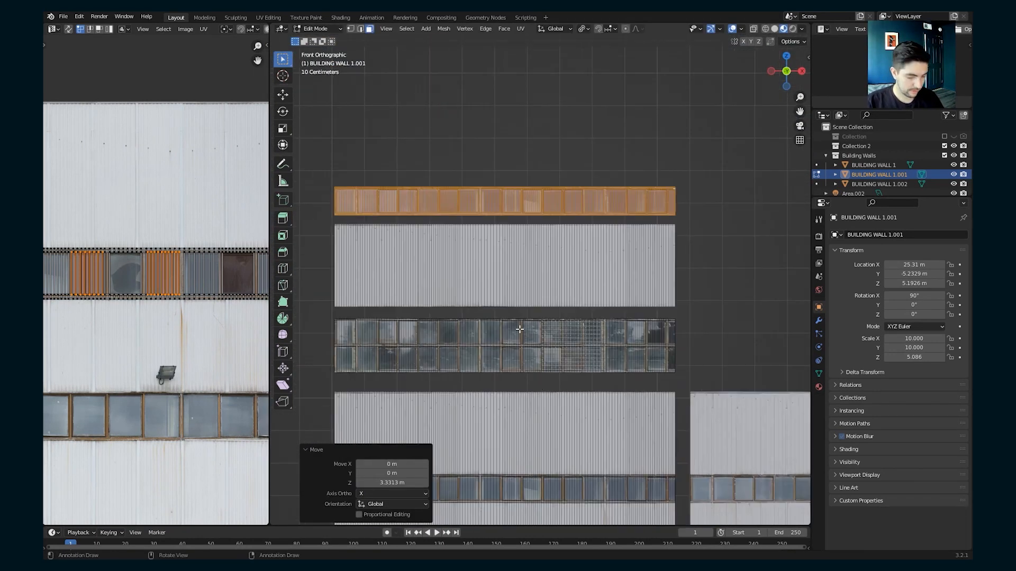
- Duplicate the copied single window row about 1.39 m up along Z
key("shift+d")
key("z")
left_click(405, 168)
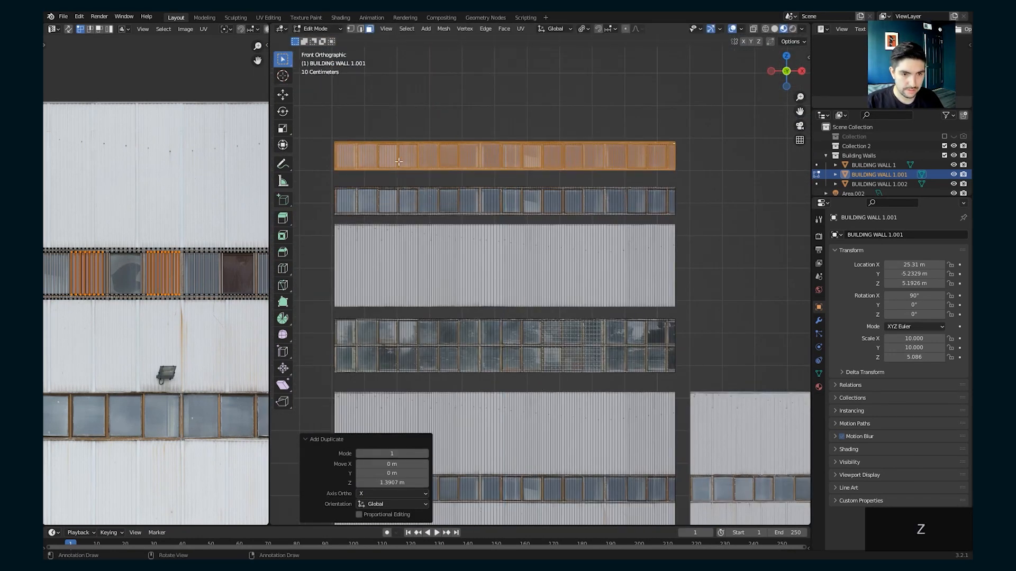
left_click(330, 129)
key("l")
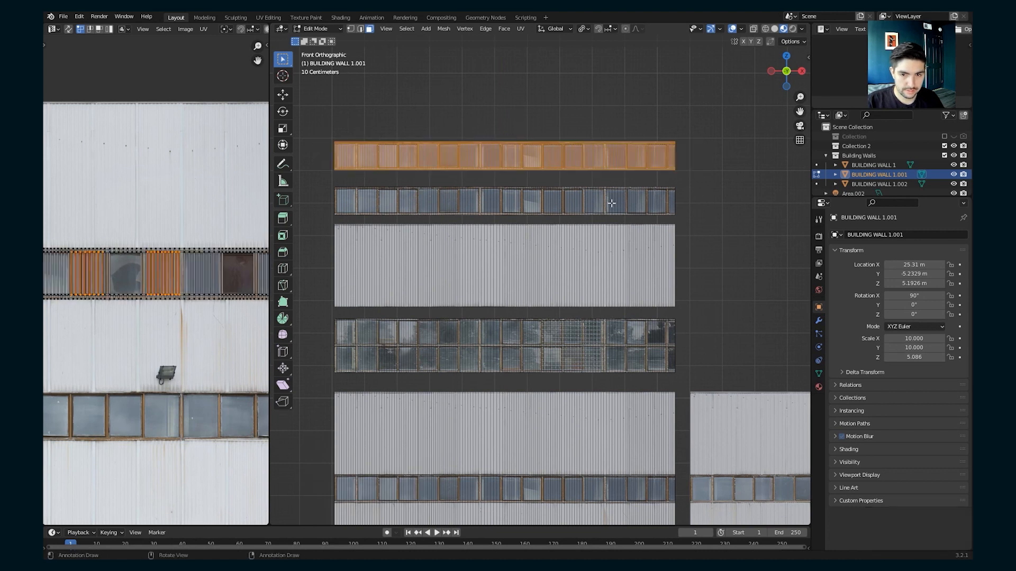
- Select all UVs of the new uppermost window row and move them down onto the texture's second single window row
scroll(187, 298, "down", 3)
key("l")
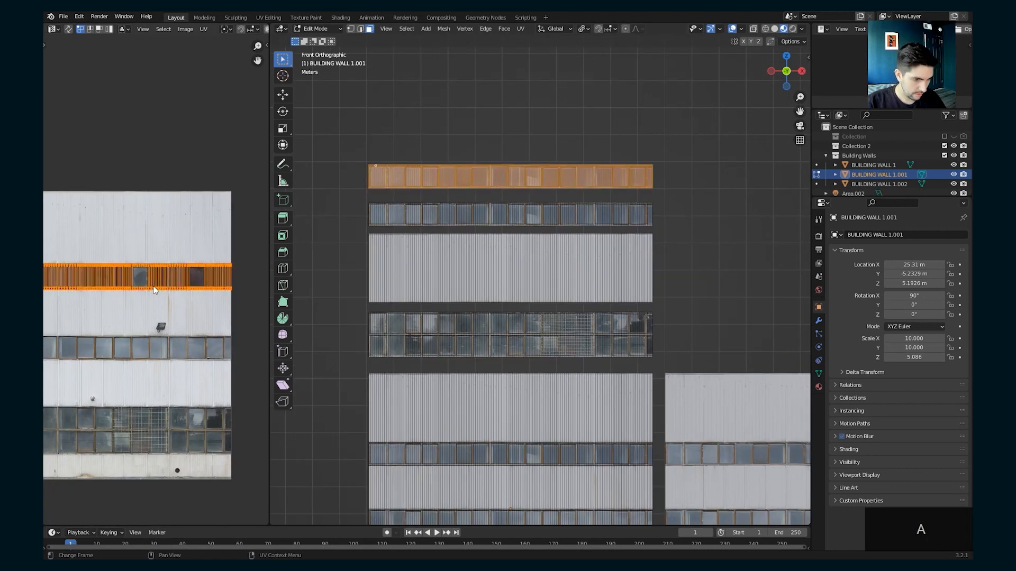
key("g")
key("z")
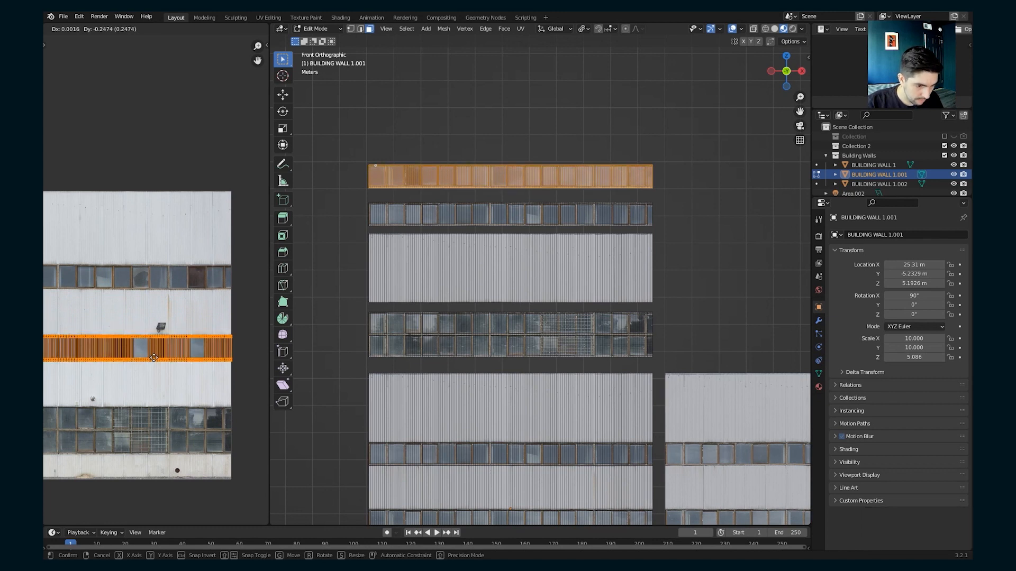
left_click(153, 358)
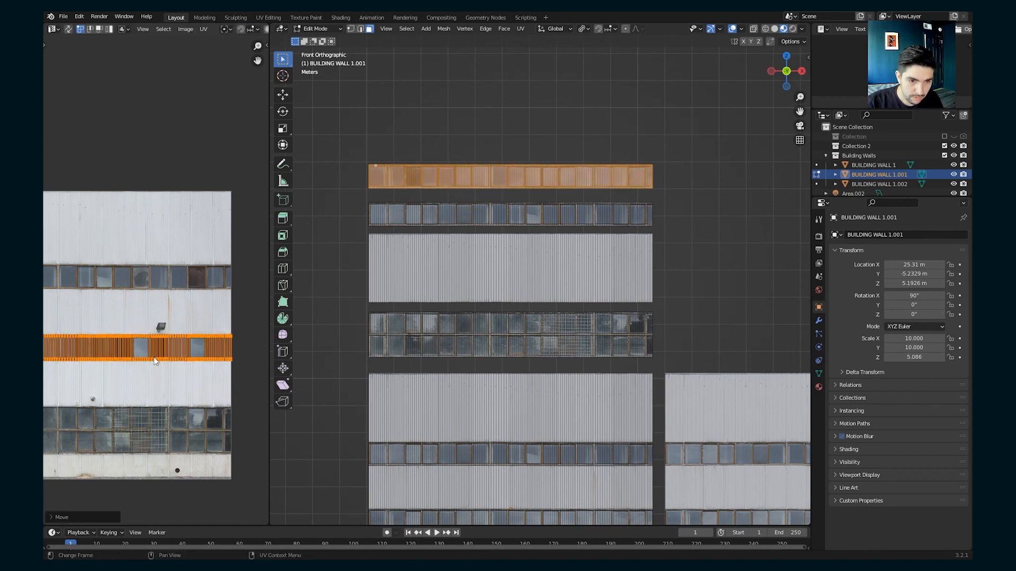
key("Caps_Lock")
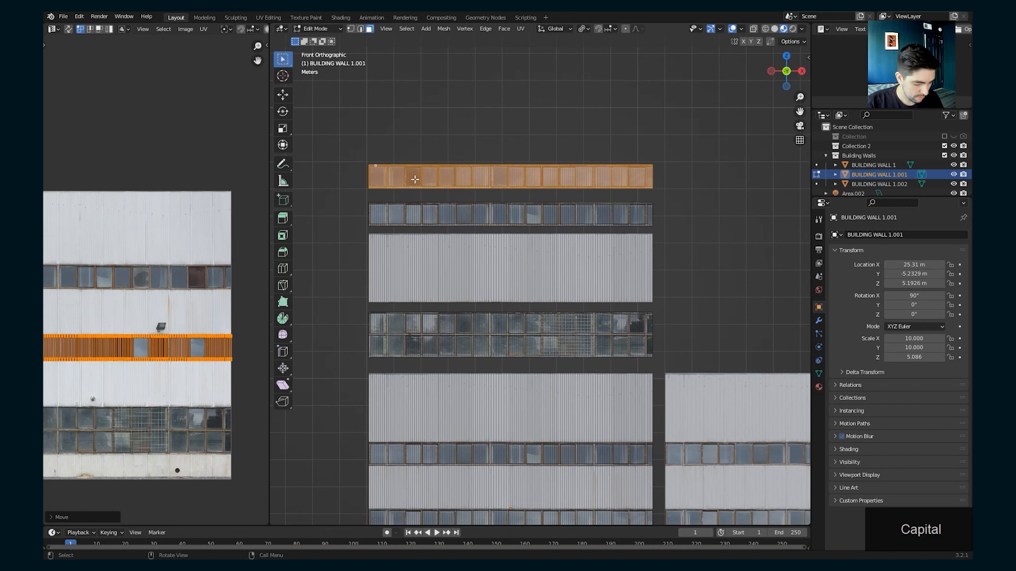
- Select one window pane's faces in the uppermost row and move their UVs onto a pane in the texture's double-height window row
scroll(423, 158, "up", 4)
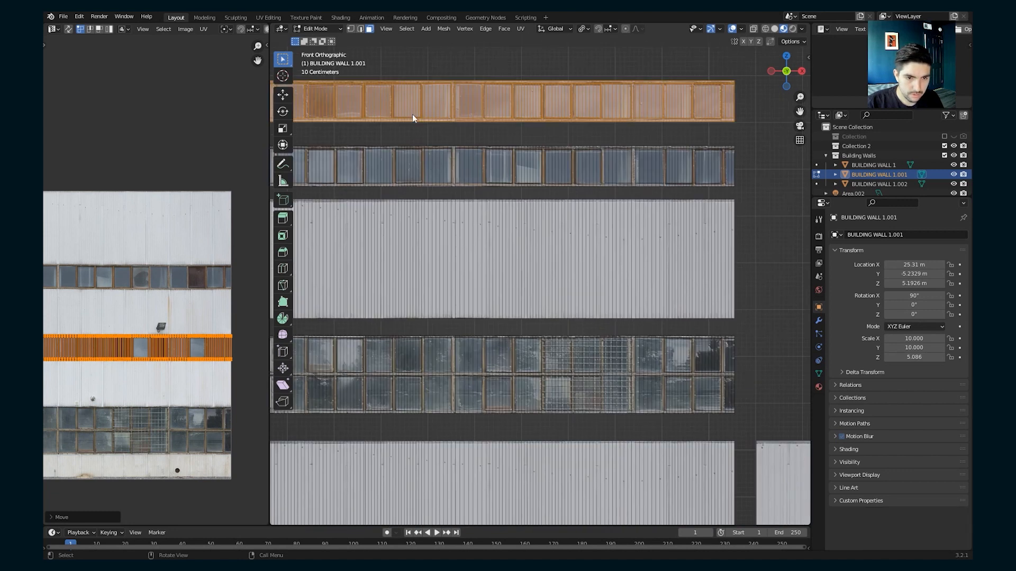
key("Tab")
scroll(525, 204, "up", 2)
scroll(525, 204, "up", 4)
key("Tab")
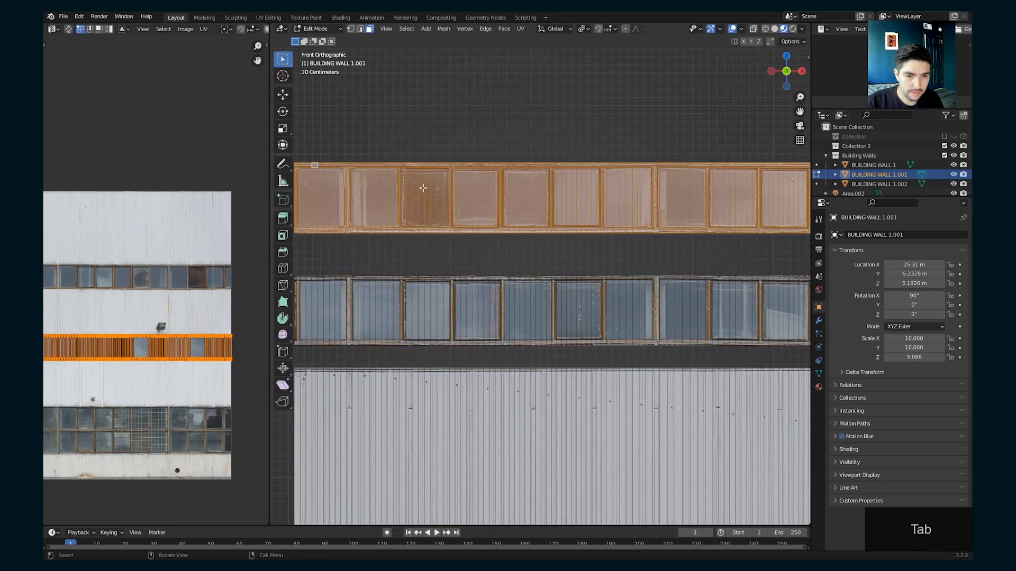
left_click(405, 175)
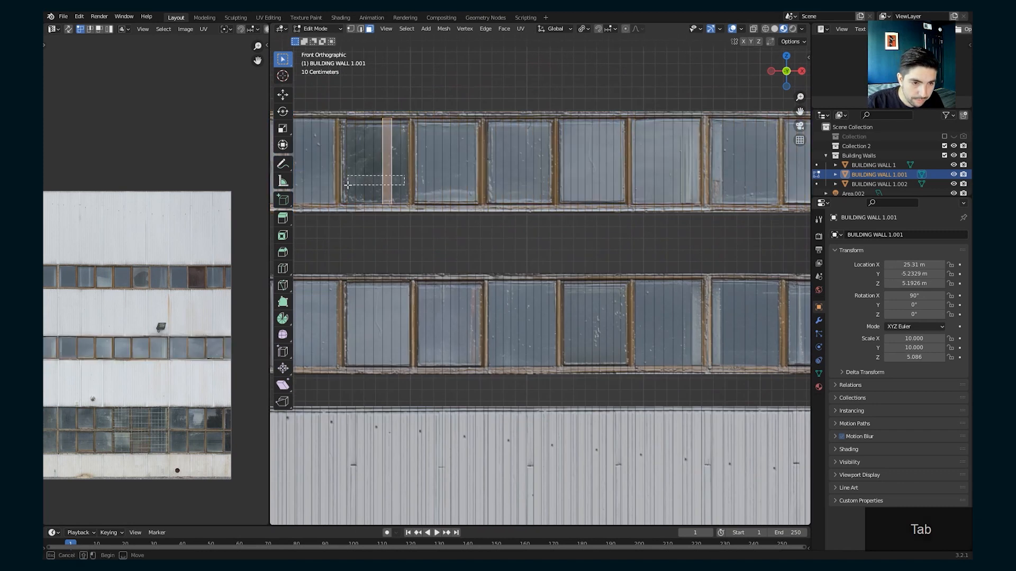
left_click(371, 180, "shift")
scroll(113, 335, "down", 2)
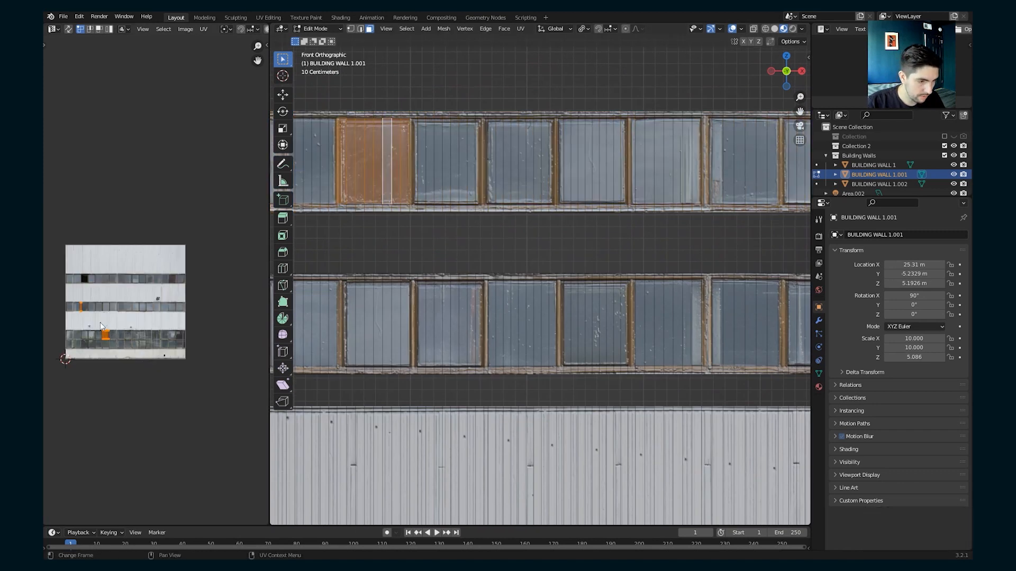
left_click(342, 158, "shift")
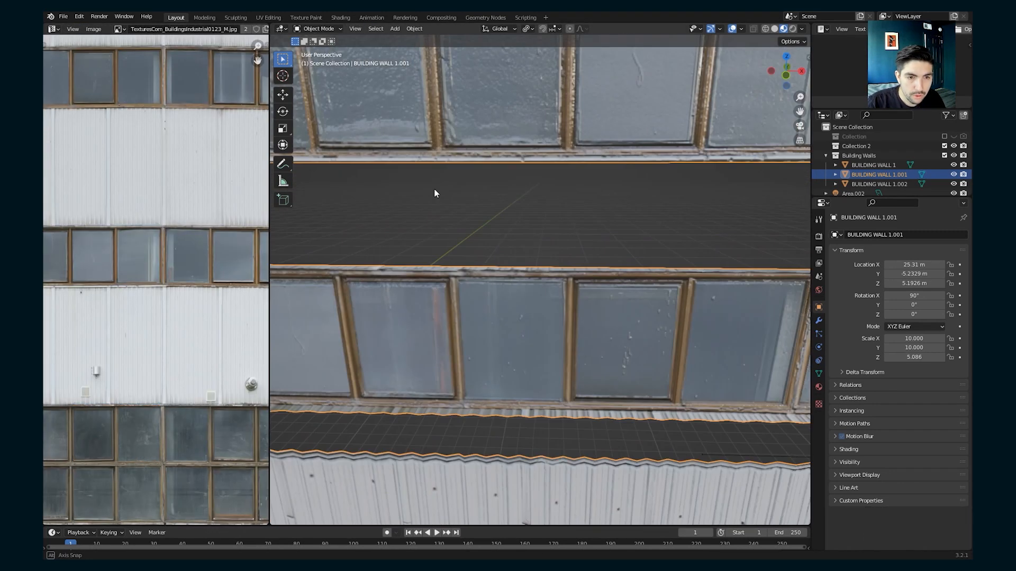
- Select the corrugated panel between the original wall's two single window rows including its edge faces, and duplicate it upward above the stacked rows
scroll(434, 189, "down", 6)
key("Tab")
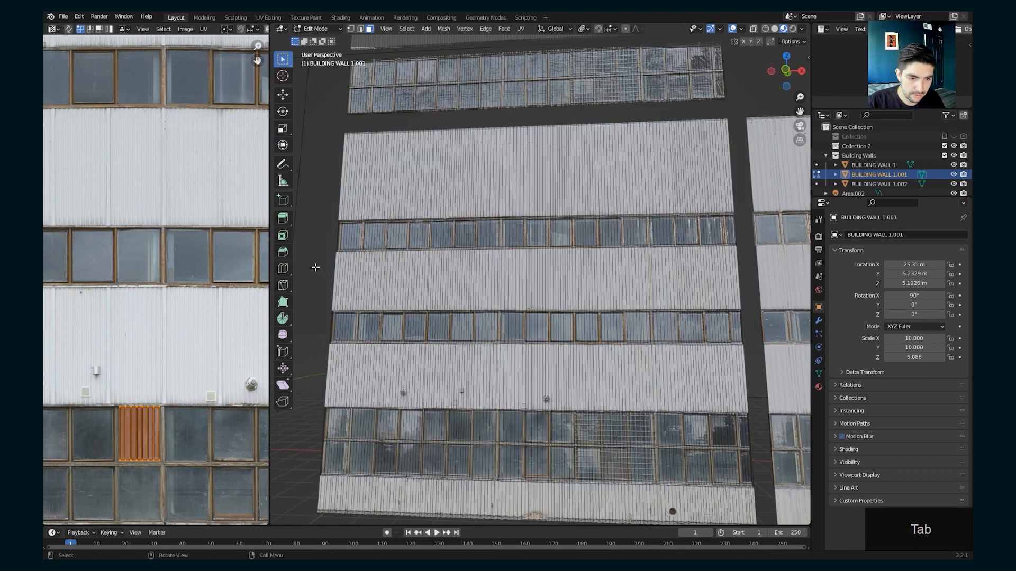
left_click(468, 286)
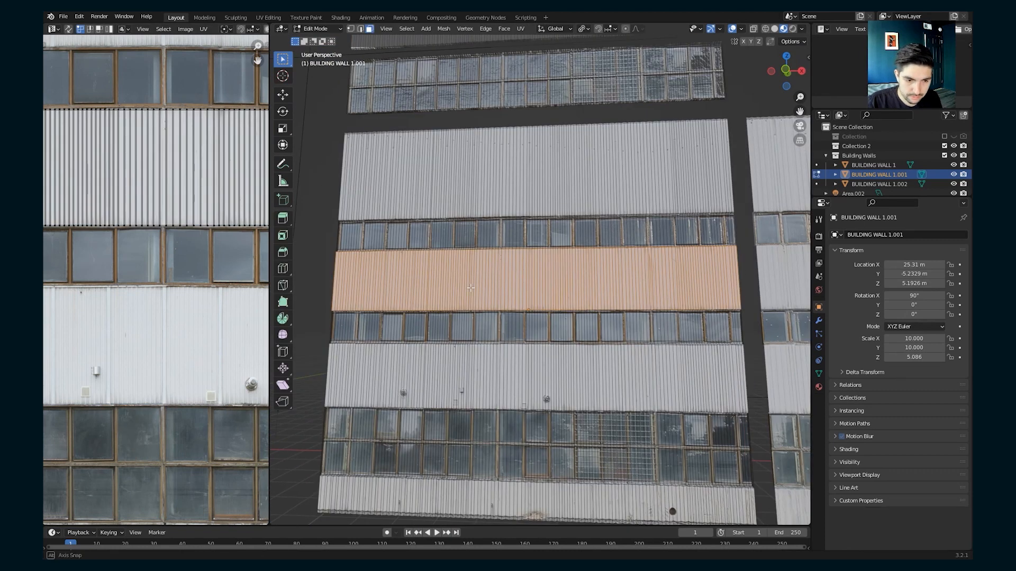
scroll(470, 288, "up", 6)
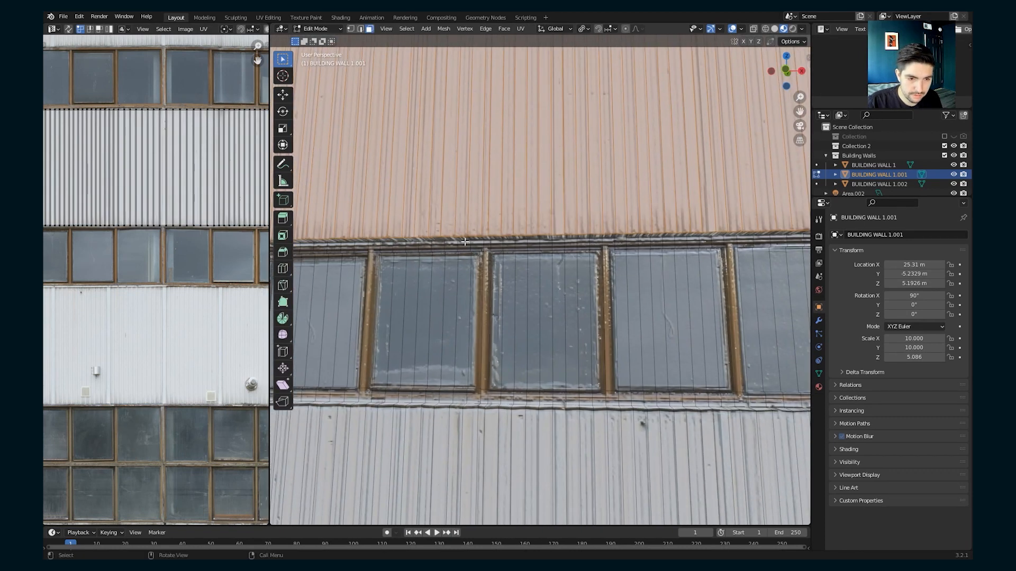
middle_click_drag(465, 242, 418, 296)
left_click(402, 238, "ctrl+shift")
middle_click_drag(338, 227, 301, 244)
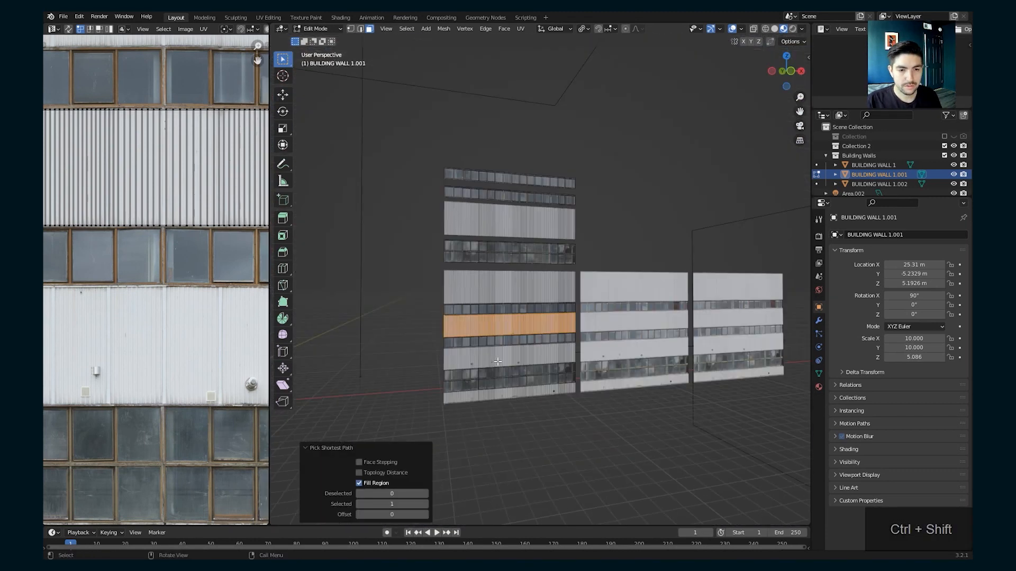
key("Tab")
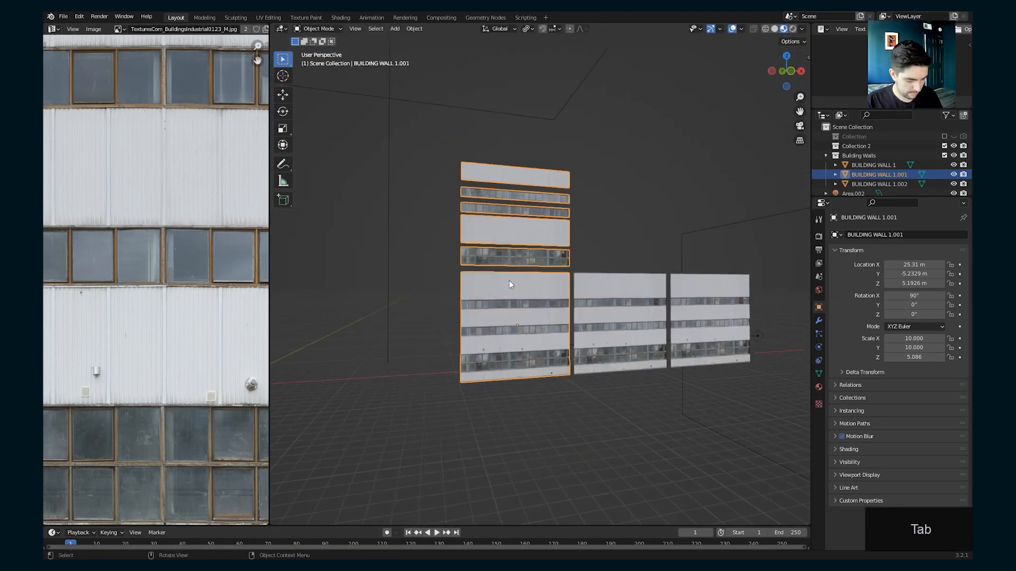
- Delete the unmodified wall copy on the far side of the original wall
left_click(709, 312)
key("x")
left_click(707, 310)
- Duplicate BUILDING WALL 1.001 about 22.36 m along X, and duplicate that copy about 16.36 m further along X
left_click(475, 289)
key("shift+d")
key("x")
left_click(673, 284)
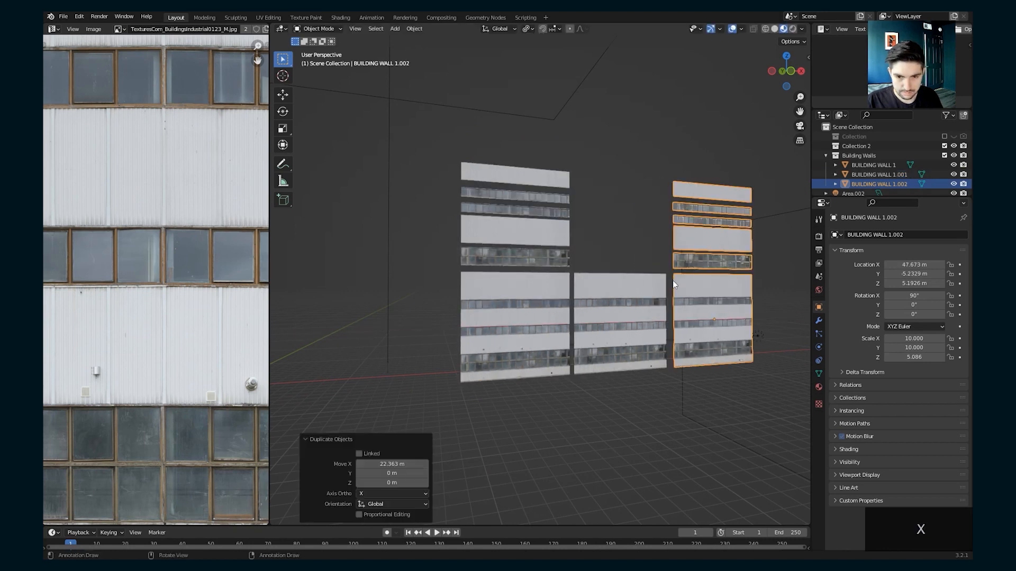
key("shift+d")
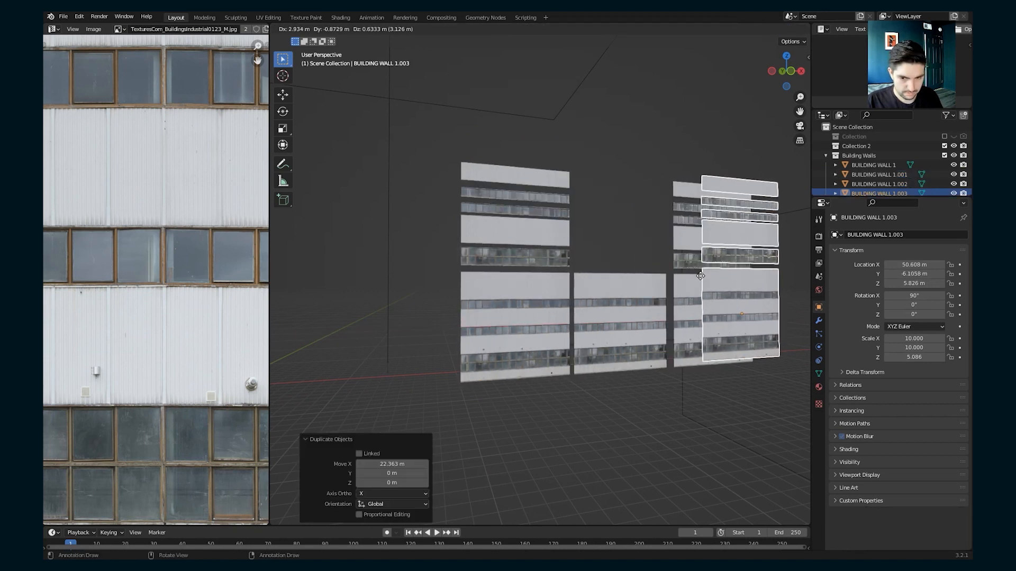
key("x")
left_click(782, 275)
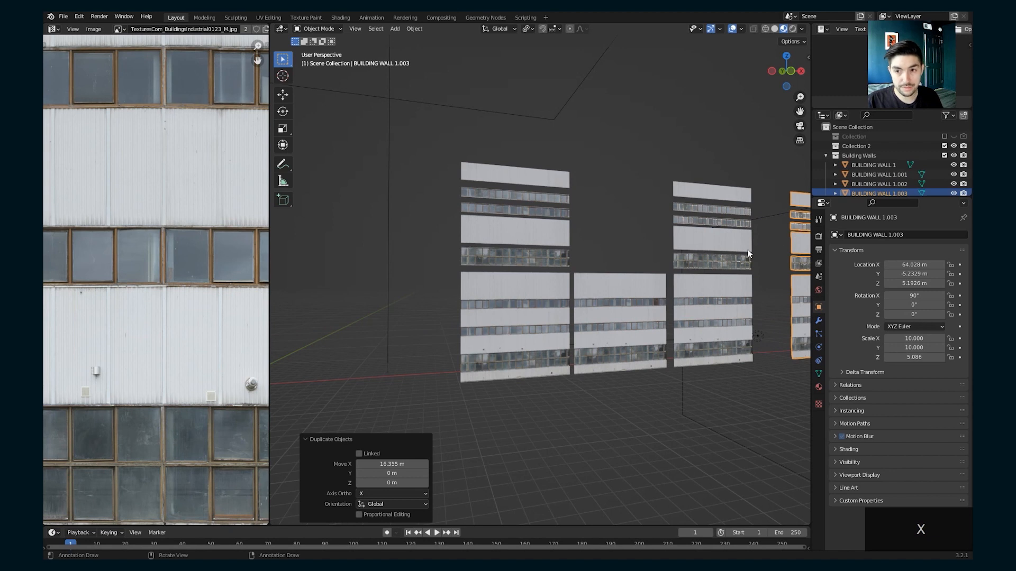
- Enter Edit Mode on BUILDING WALL 1.001 and show it in wireframe from the front orthographic view
left_click(534, 221)
scroll(522, 253, "up", 4)
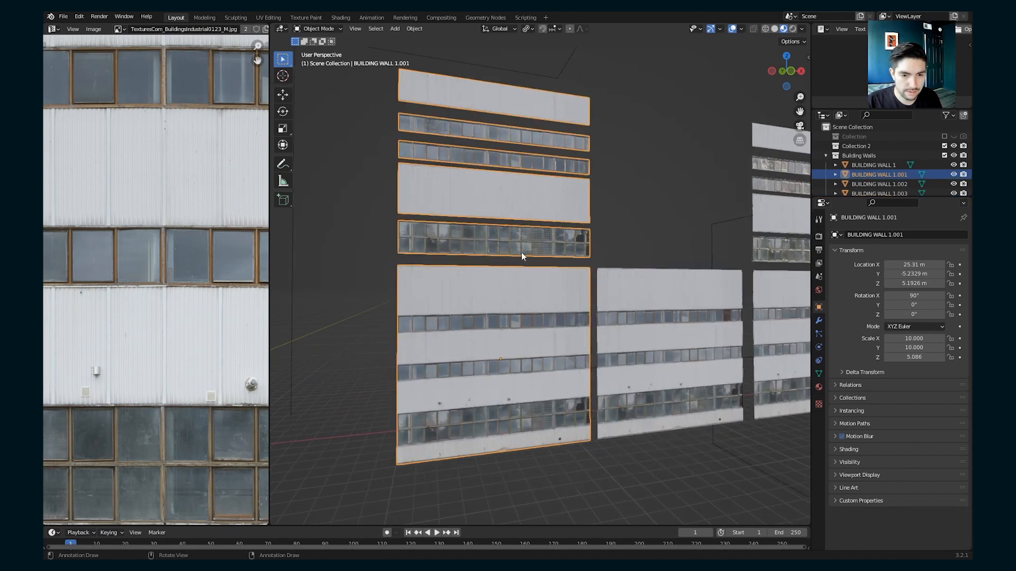
key("Tab")
middle_click_drag(539, 289, 518, 278)
left_click_drag(387, 290, 595, 459)
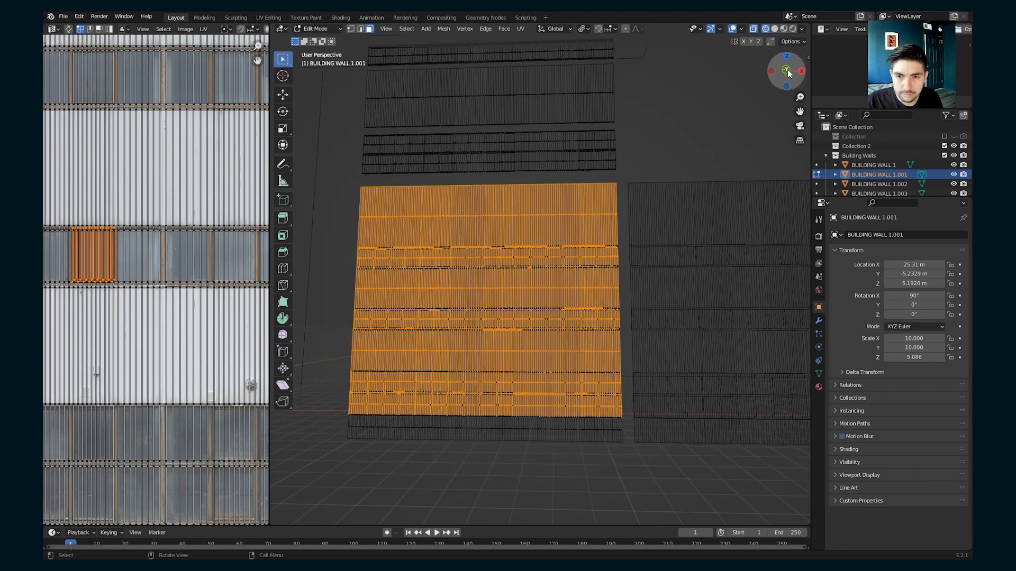
left_click(786, 72)
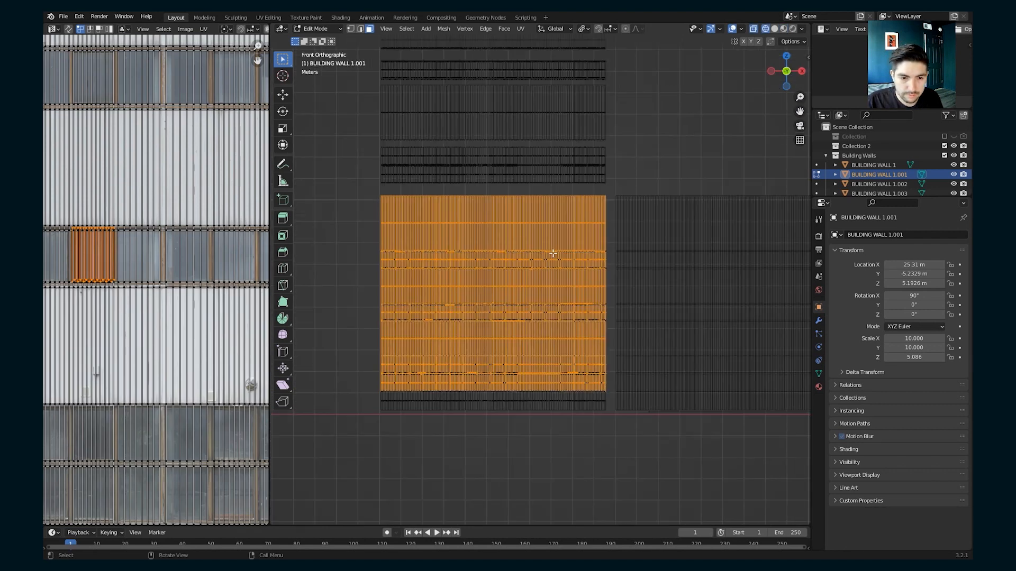
- Delete the original section's faces from its upper corrugated panel through the double-height windows, keeping the bottom strip, and restore Material Preview shading
left_click(356, 206)
left_click_drag(353, 195, 620, 376)
left_click(787, 29)
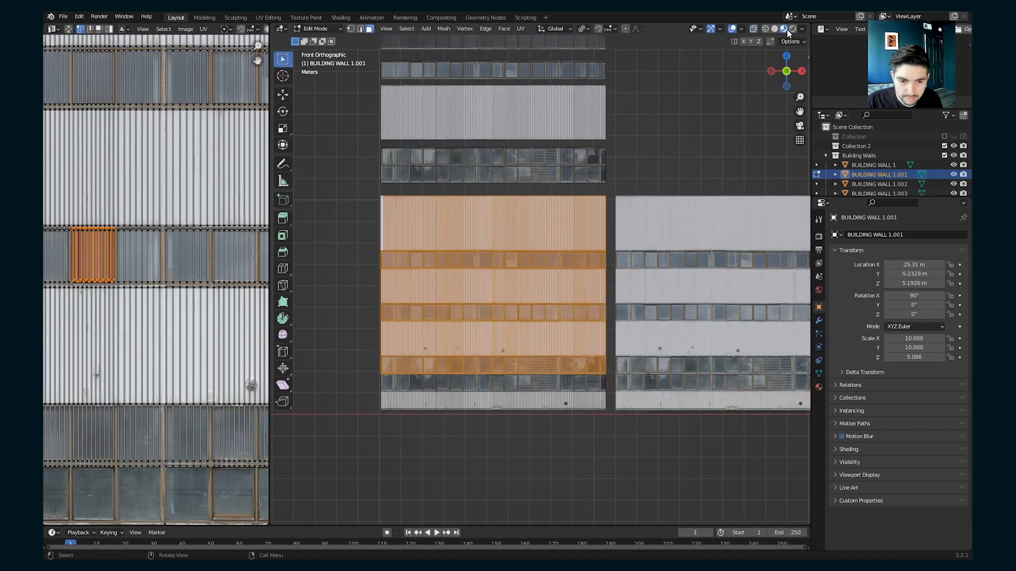
left_click(775, 29)
mouse_move(344, 210)
left_mouse_down()
mouse_move(378, 253)
mouse_move(382, 373)
mouse_move(612, 389)
left_mouse_up()
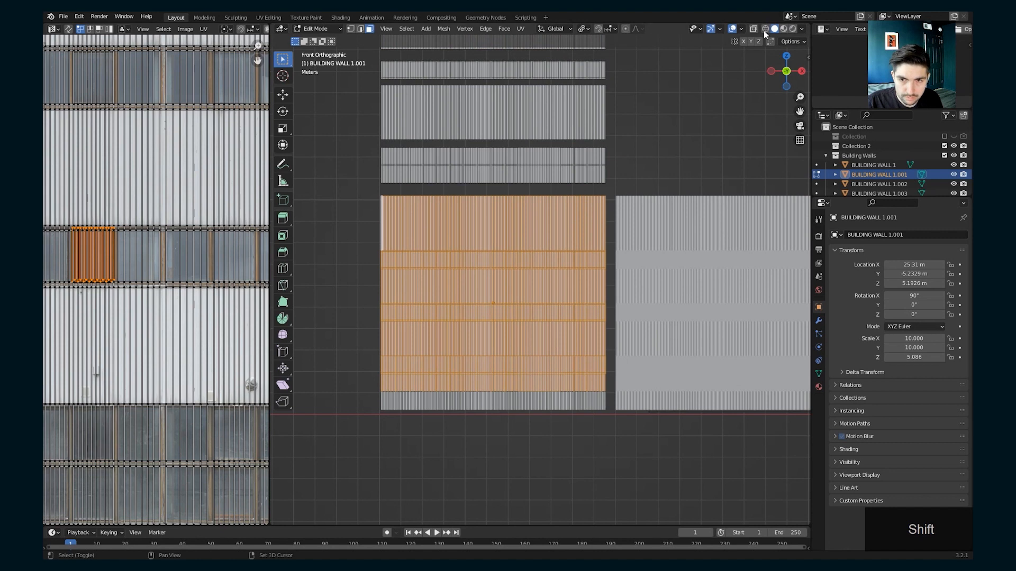
key("shift+z")
left_click_drag(343, 220, 607, 389, "shift")
key("x")
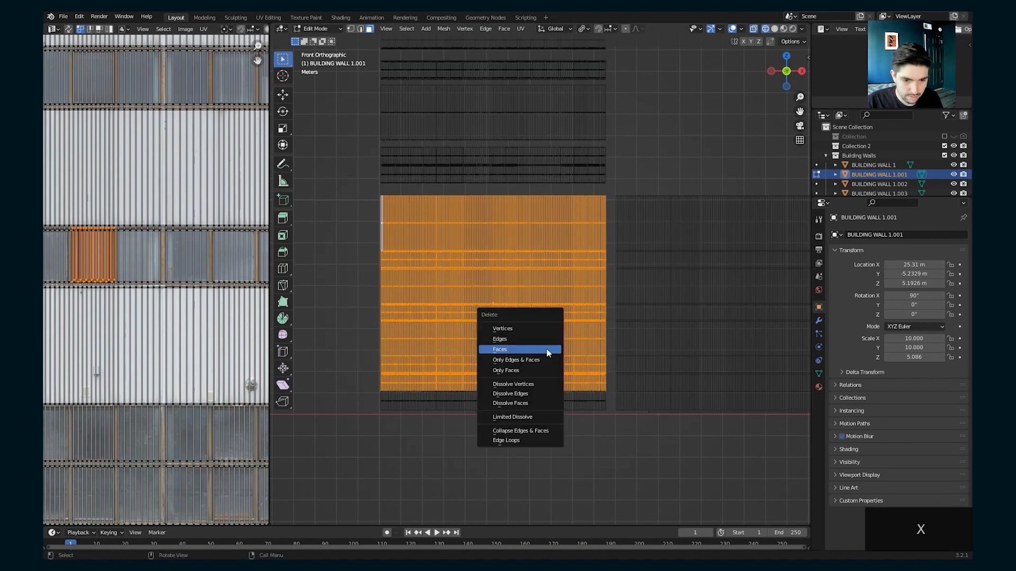
left_click(546, 348)
key("Tab")
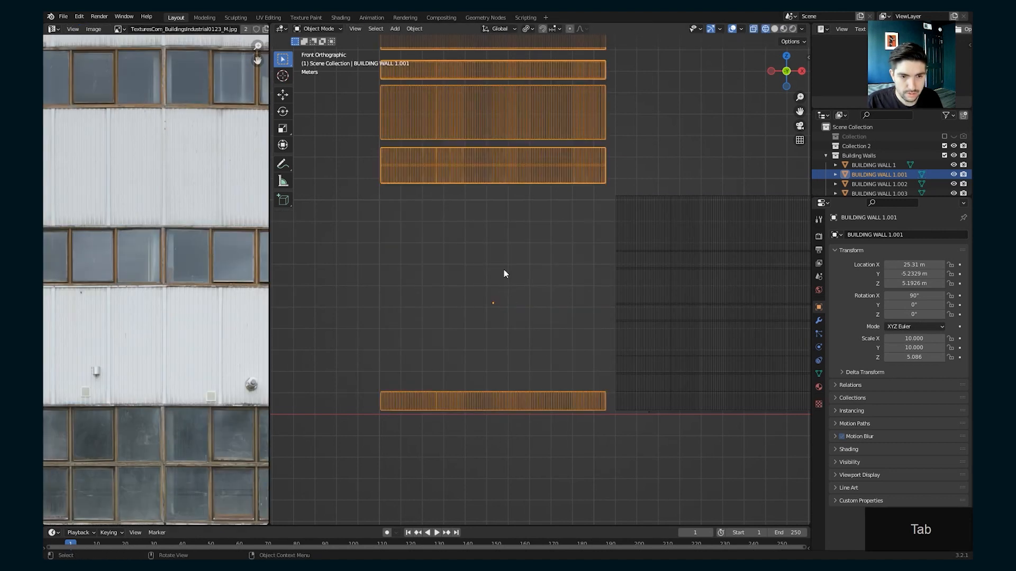
left_click(790, 30)
scroll(569, 213, "up", 1)
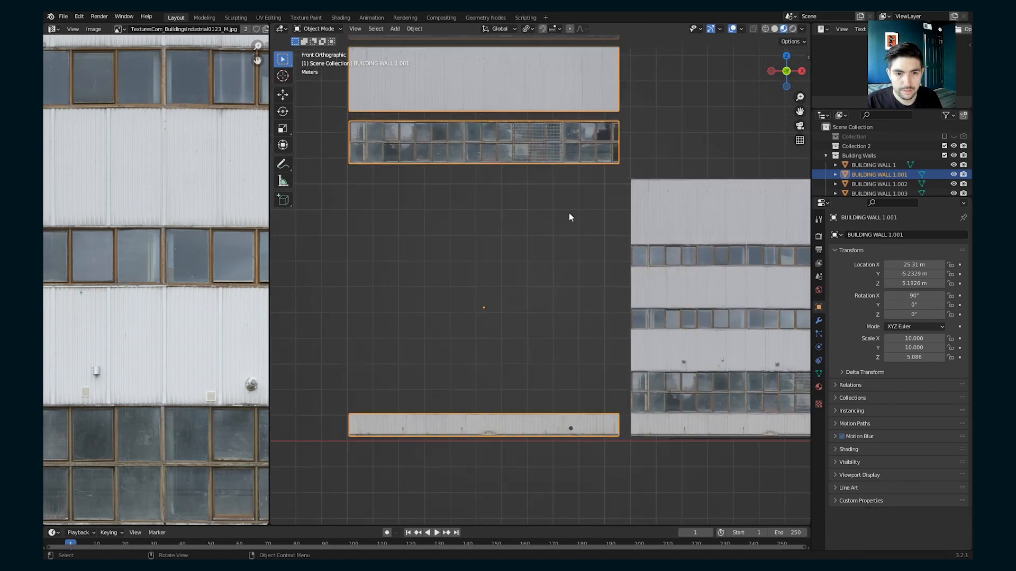
- Select the tall copied corrugated panel in Edit Mode, move it about -11.74 m along Z onto the bottom strip, and deselect it
scroll(570, 213, "down", 2)
middle_click_drag(532, 256, 505, 278, "shift")
key("Tab")
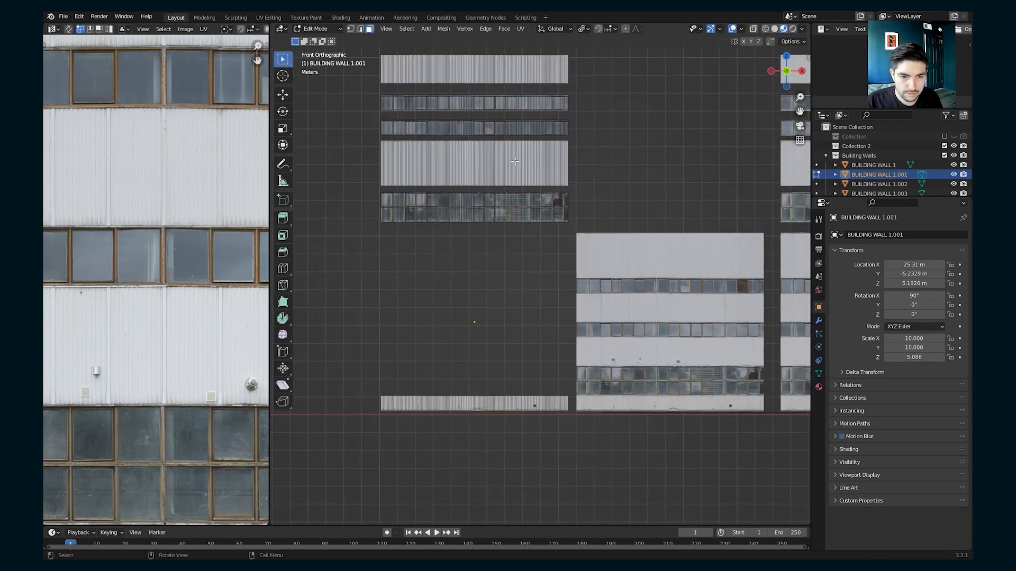
key("l")
key("g")
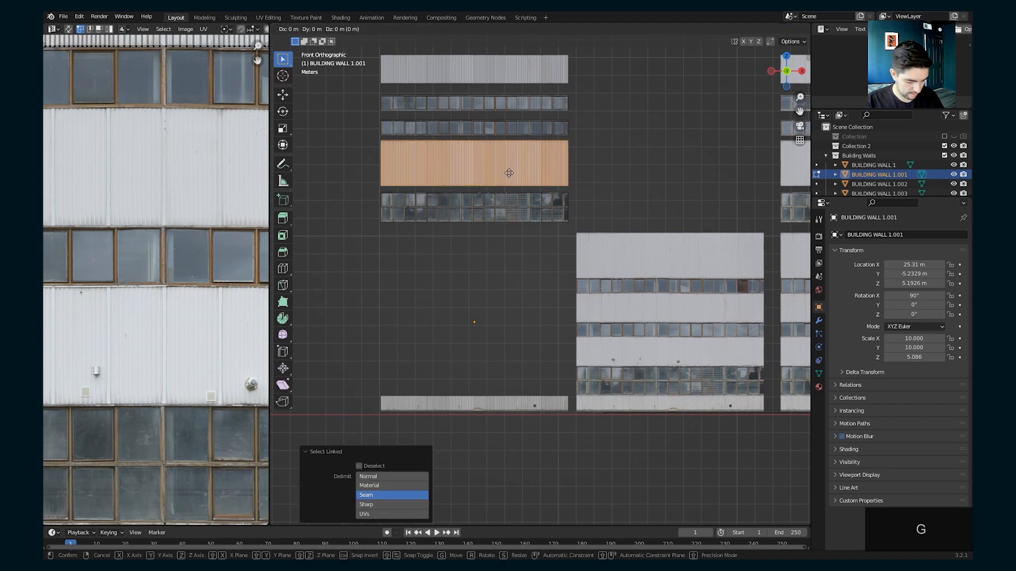
key("z")
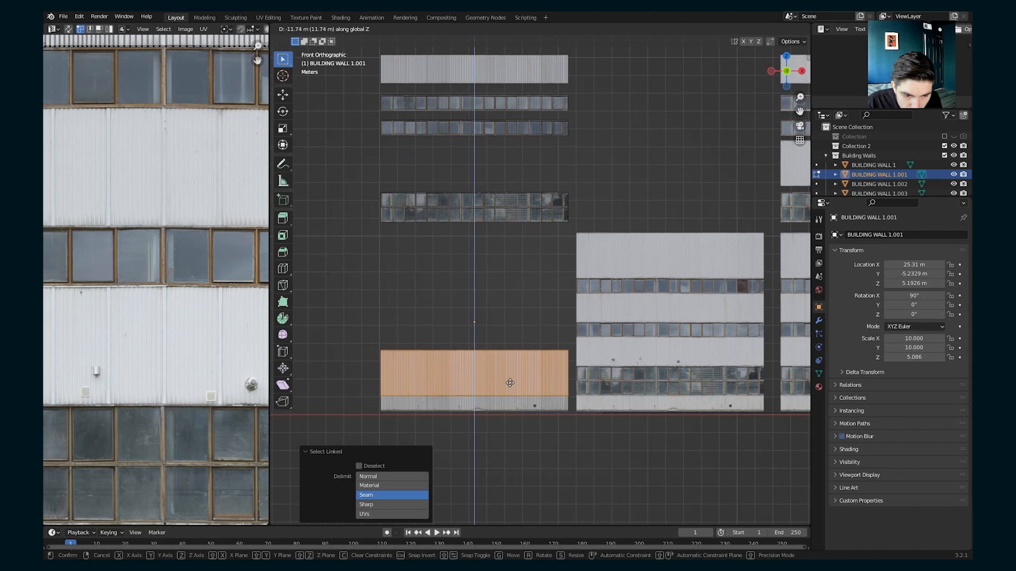
left_click(510, 383)
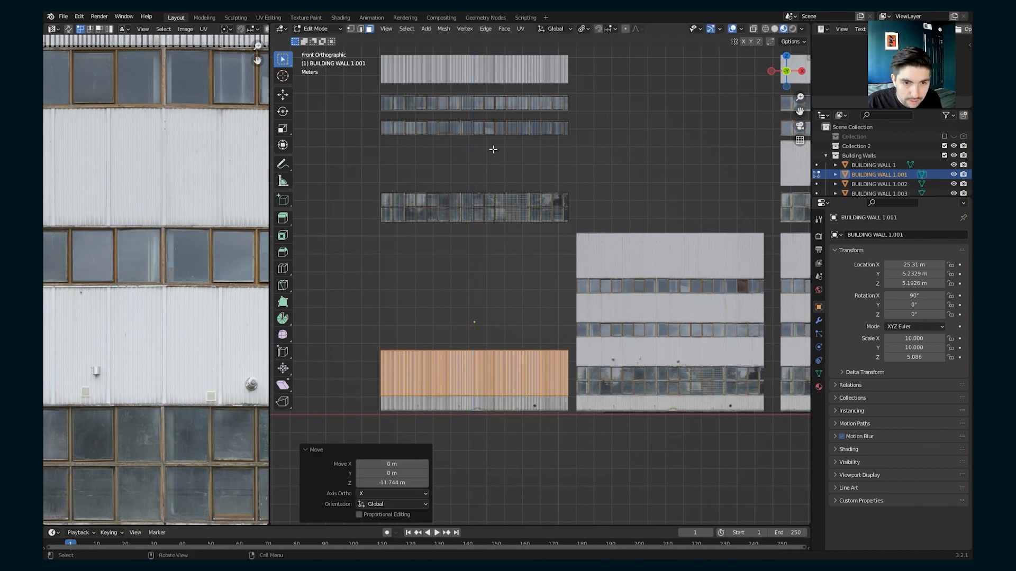
key("alt+a")
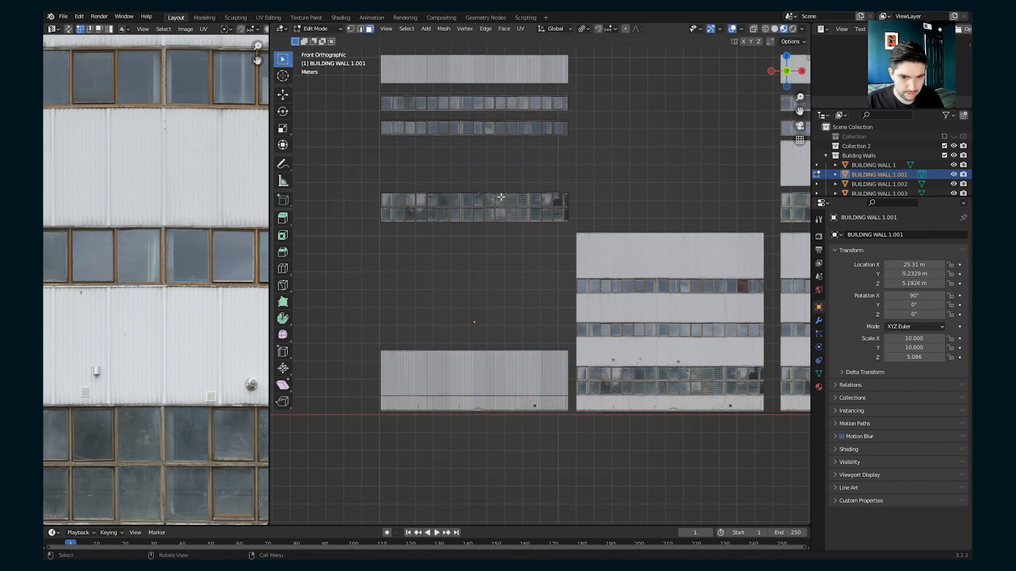
- Move the copied double-height window row about -7.19 m along Z onto the tall corrugated panel, and deselect it
key("l")
key("g")
key("z")
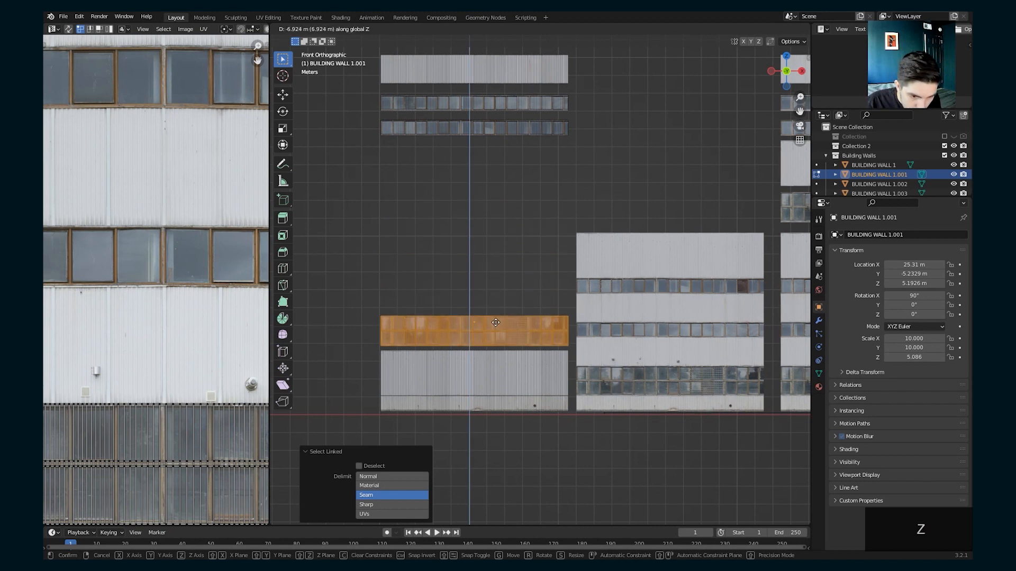
left_click(495, 325)
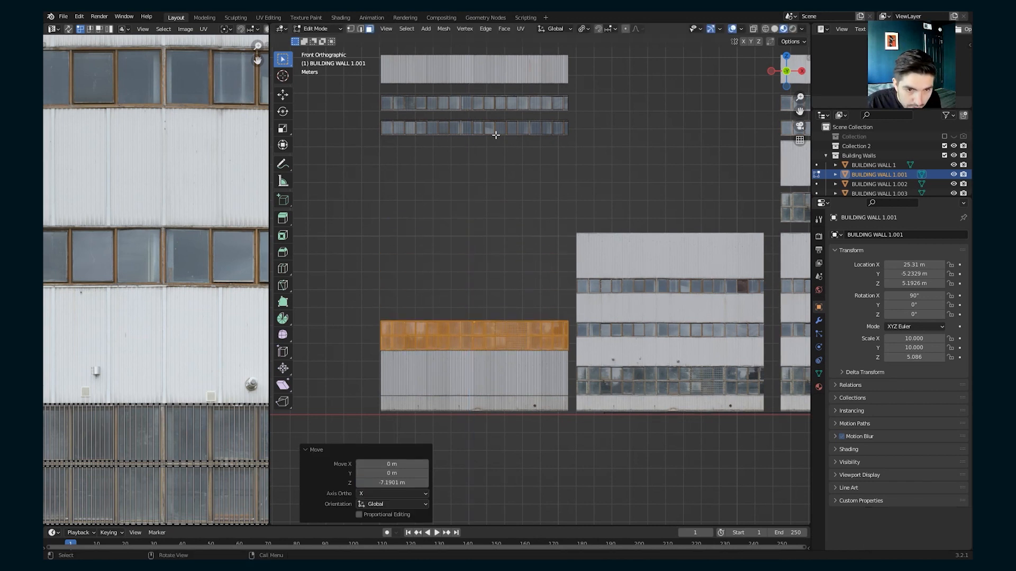
key("alt+a")
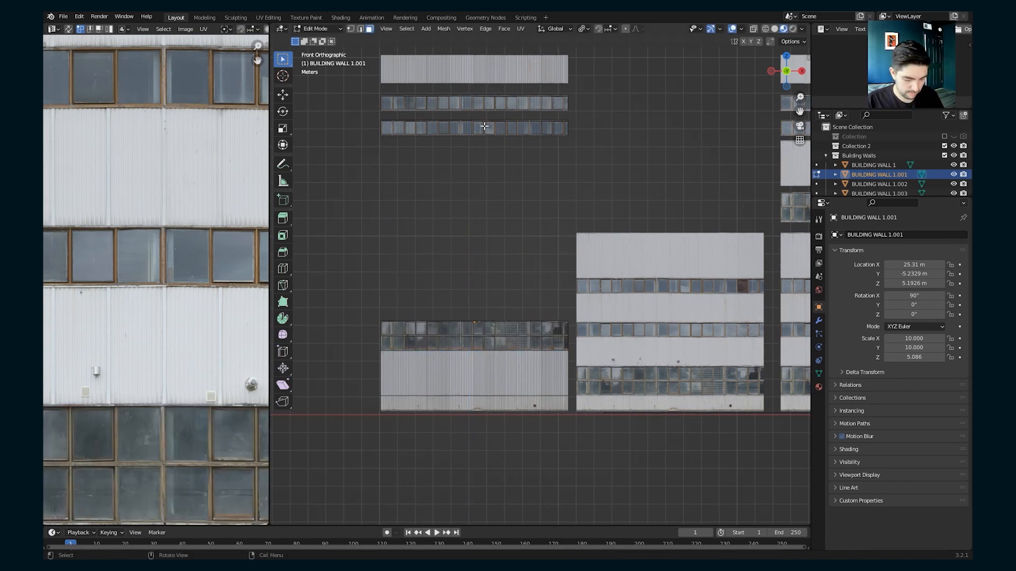
- Move the lower copied single-height window row about -10.36 m along Z onto the double-height windows, and deselect it
key("l")
key("g")
key("z")
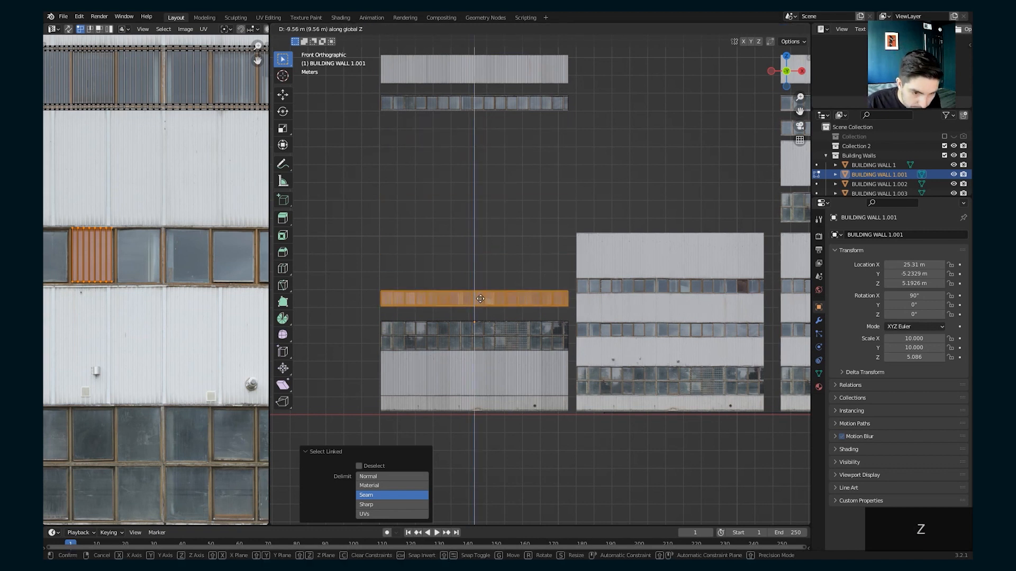
left_click(480, 311)
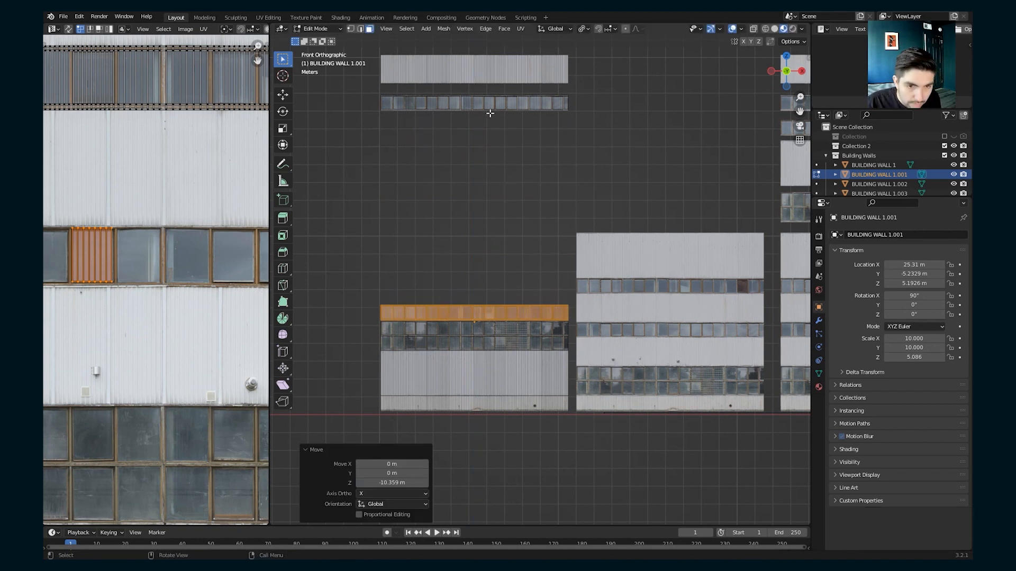
left_click(477, 142)
- Move the short copied corrugated panel about -12.44 m along Z onto the single-height window row, and deselect it
key("l")
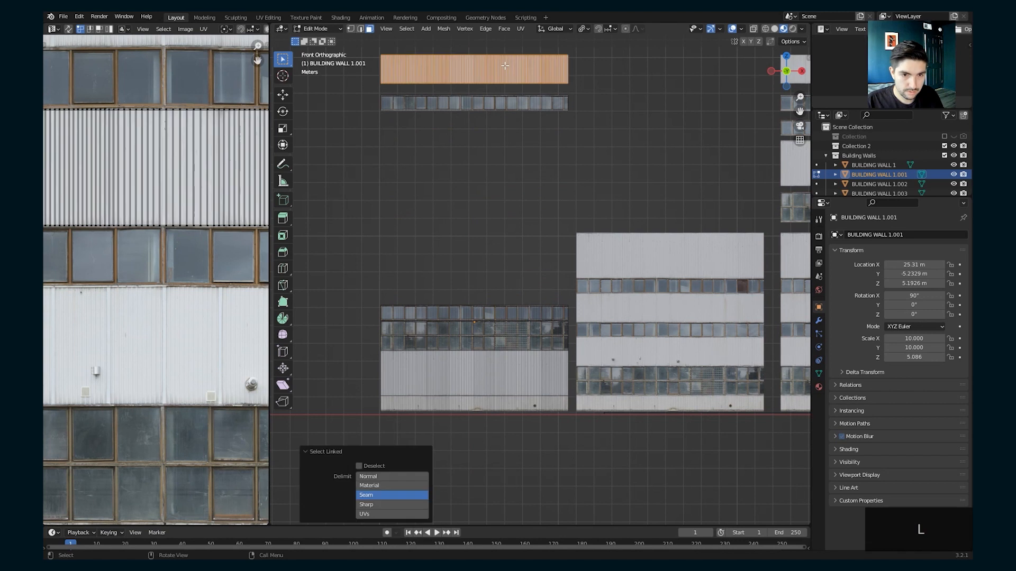
key("g")
key("z")
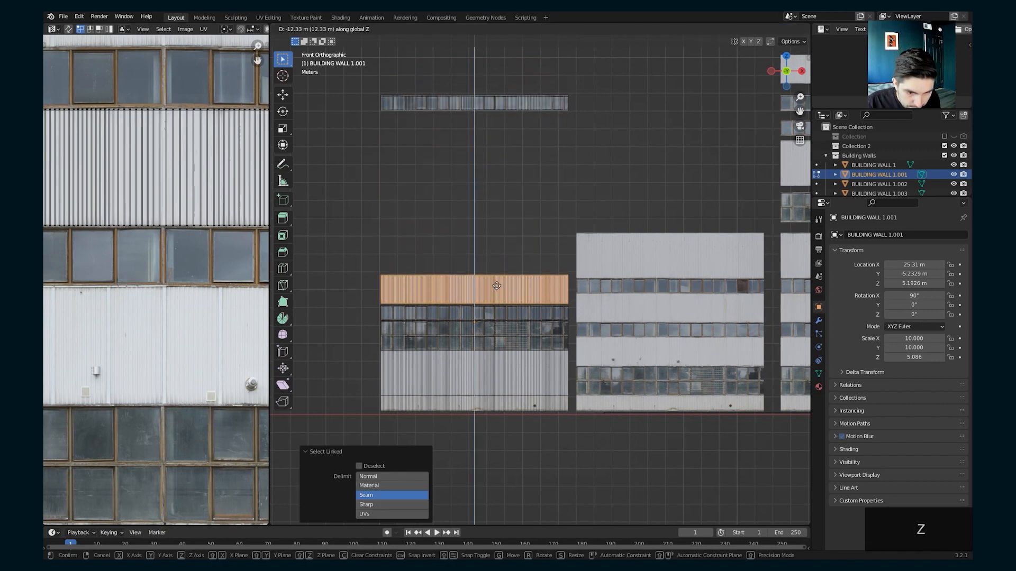
left_click(497, 288)
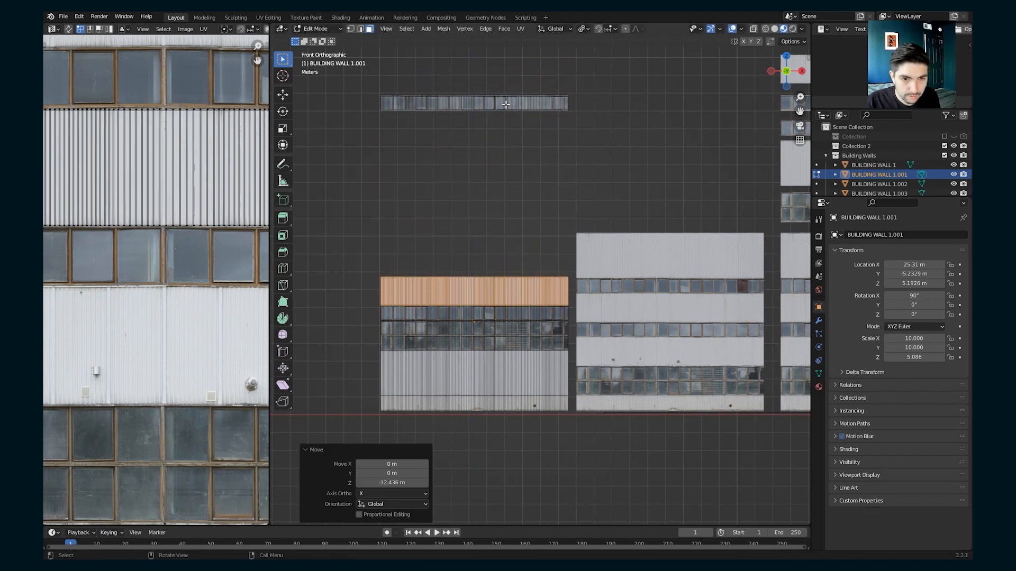
left_click(479, 141)
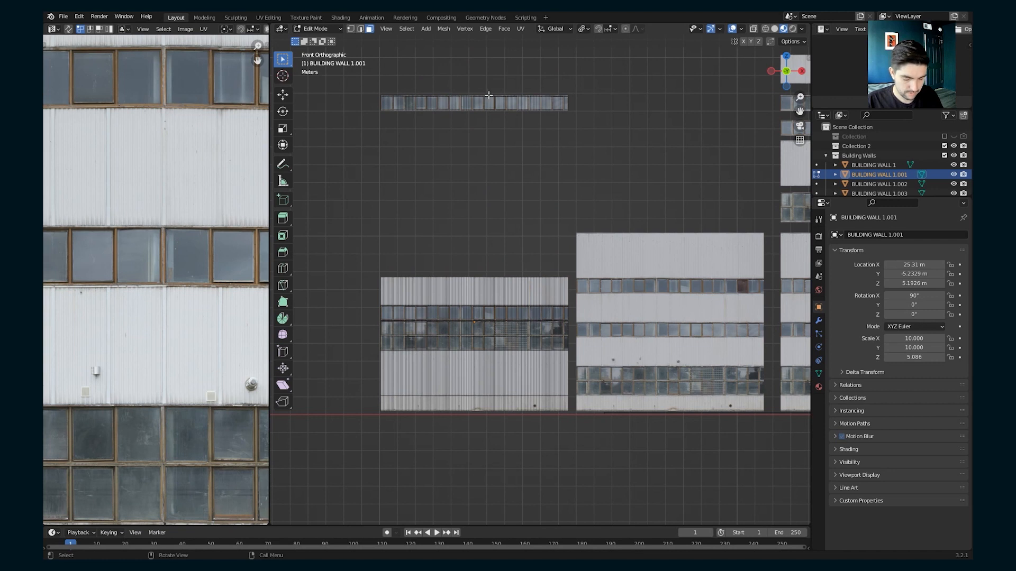
- Move the remaining copied window row about -9.29 m along Z onto the short corrugated panel, and deselect it
key("l")
key("g")
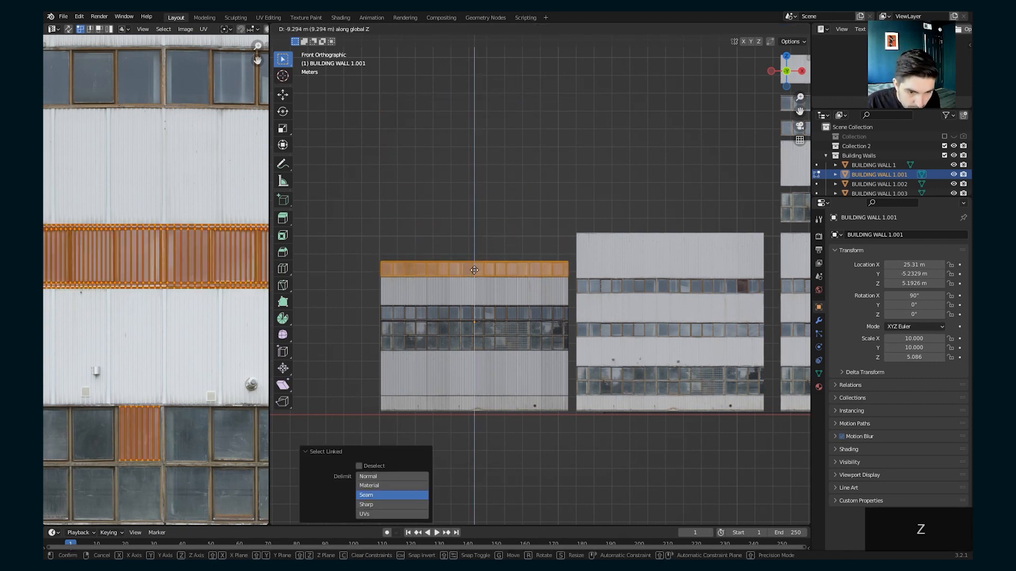
left_click(474, 270)
scroll(509, 295, "up", 2)
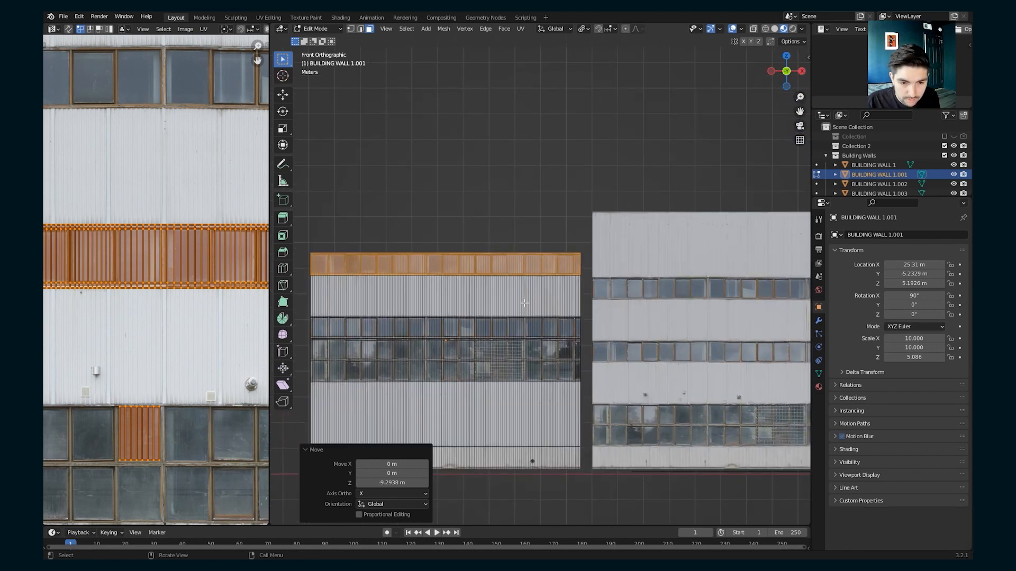
left_click(518, 299)
- Duplicate the short corrugated panel about 2.48 m up along Z to cap the stack above the upper window row
key("l")
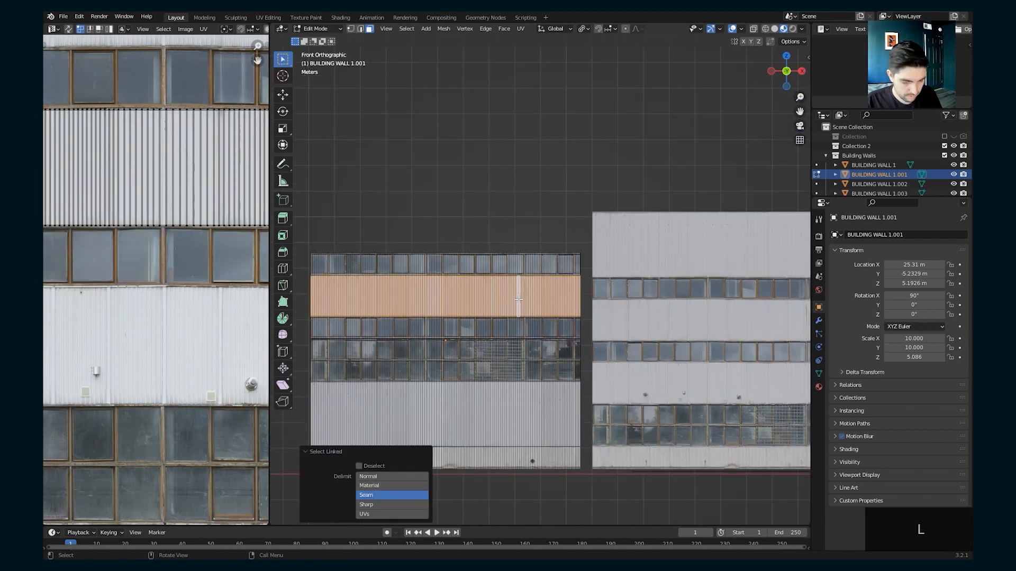
key("shift+d")
key("z")
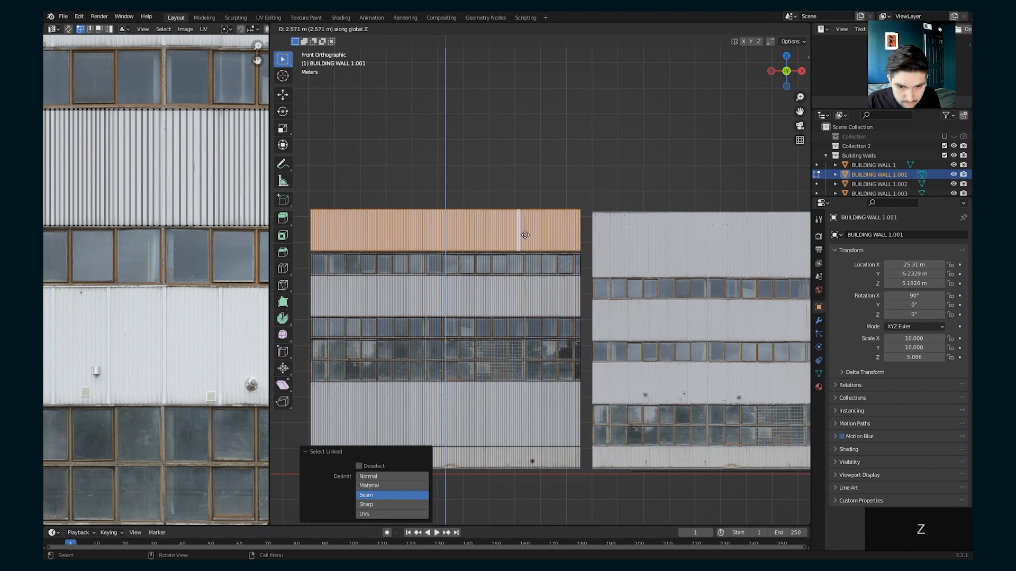
left_click(525, 235)
- Examine up close how the capping panel's top edge and the window seams compare with the neighbouring wall
scroll(552, 226, "up", 2)
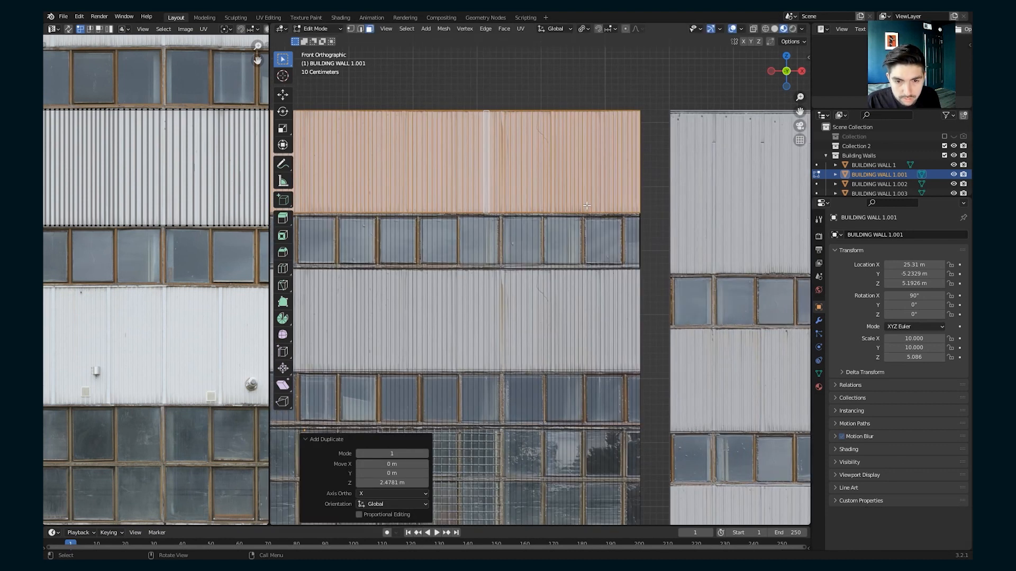
scroll(606, 155, "up", 5)
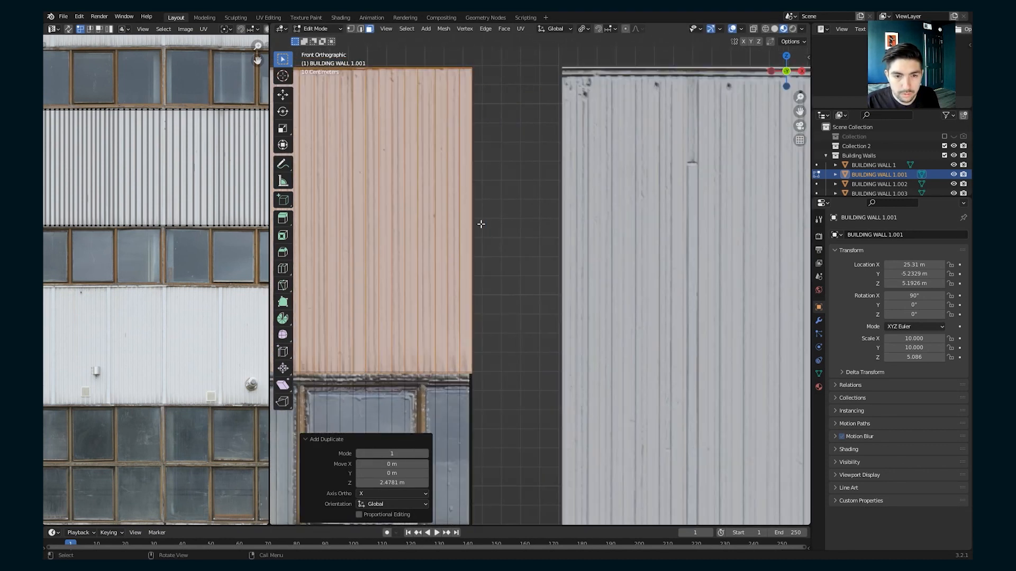
middle_click_drag(503, 157, 511, 213, "shift")
scroll(521, 190, "up", 2)
middle_click_drag(526, 129, 514, 190, "shift")
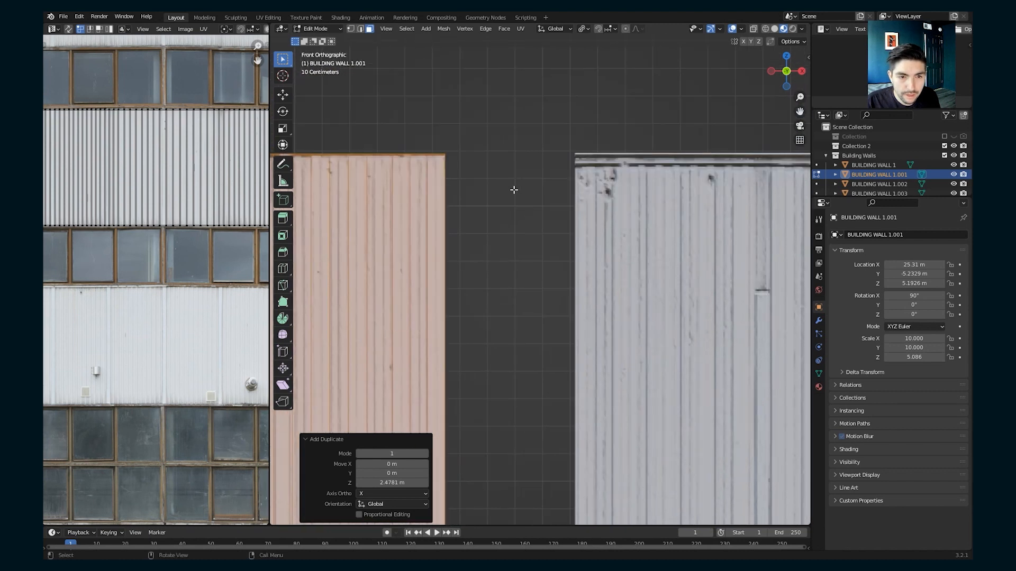
scroll(448, 189, "down", 4)
middle_click_drag(447, 358, 527, 124, "shift")
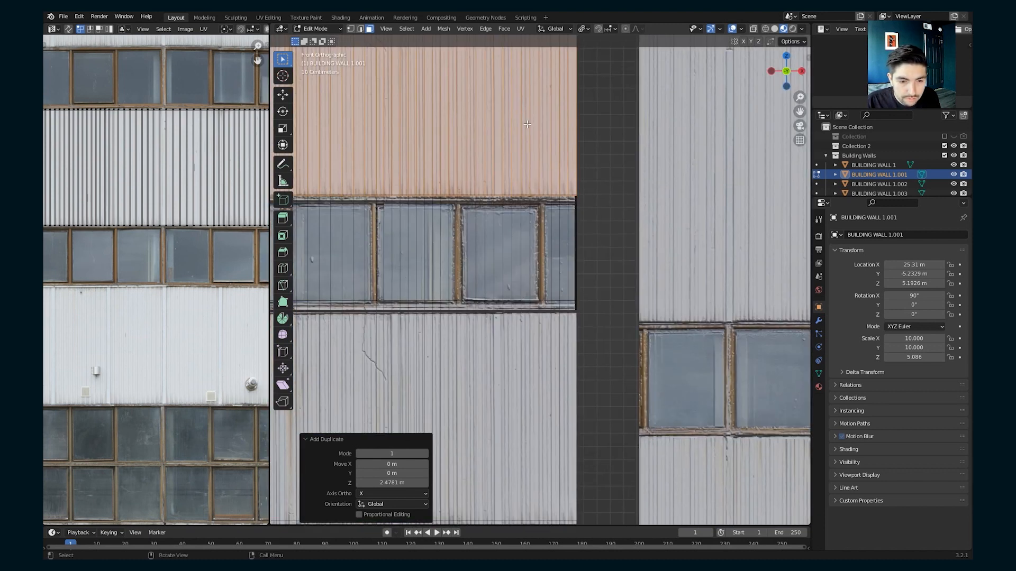
- Leave Edit Mode on BUILDING WALL 1.001 and view the restacked wall in perspective beside the other walls
key("Tab")
scroll(577, 236, "down", 8)
middle_click_drag(509, 250, 565, 71, "shift")
middle_click_drag(543, 195, 551, 143, "shift")
middle_click_drag(551, 143, 499, 174)
scroll(519, 153, "down", 3)
scroll(499, 173, "down", 2)
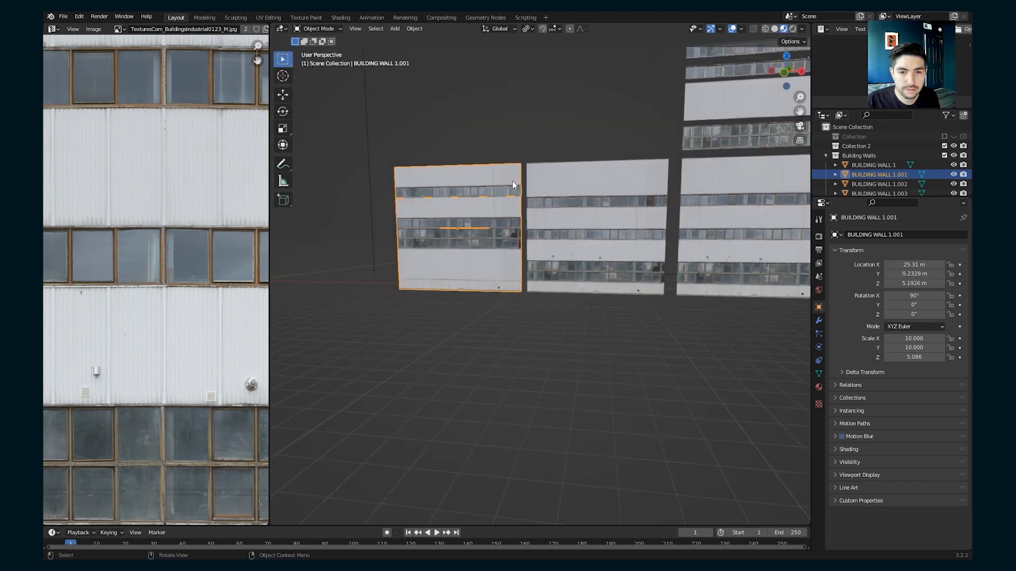
- Enter Edit Mode on BUILDING WALL 1.002 and delete the faces of its original lower section in wireframe
scroll(563, 313, "up", 5)
middle_click_drag(698, 248, 311, 290, "shift")
scroll(311, 290, "down", 4)
scroll(311, 294, "down", 1)
left_click(550, 231)
key("Tab")
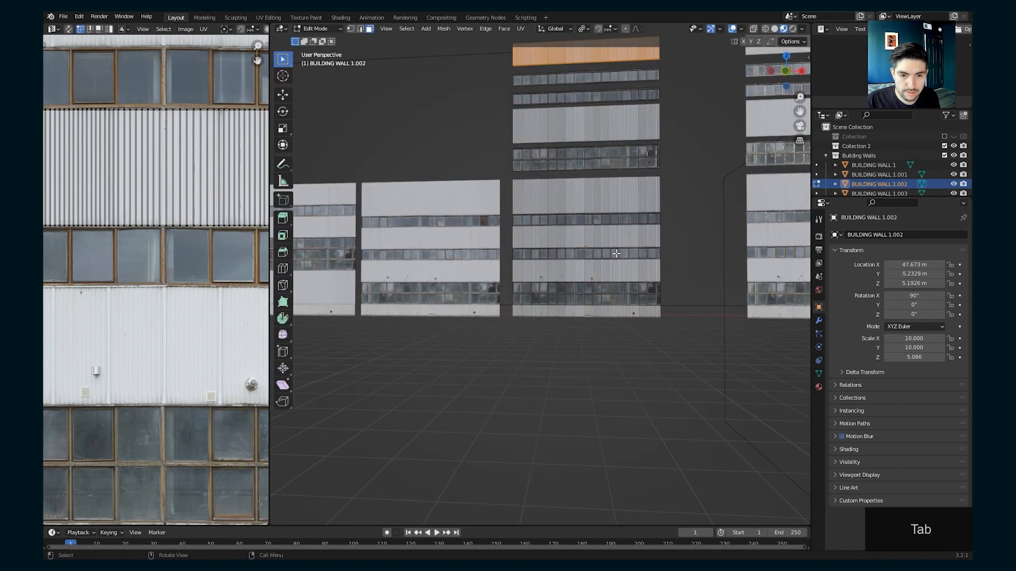
left_click(765, 28)
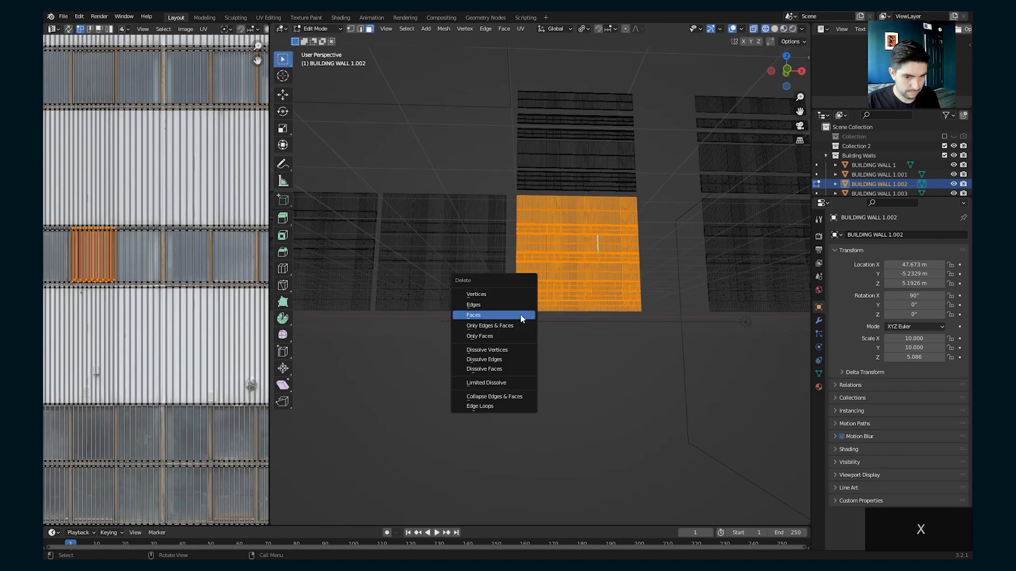
- Move the double-height window row of BUILDING WALL 1.002 about -2.20 m along Z onto the top corrugated panel
key("g")
key("z")
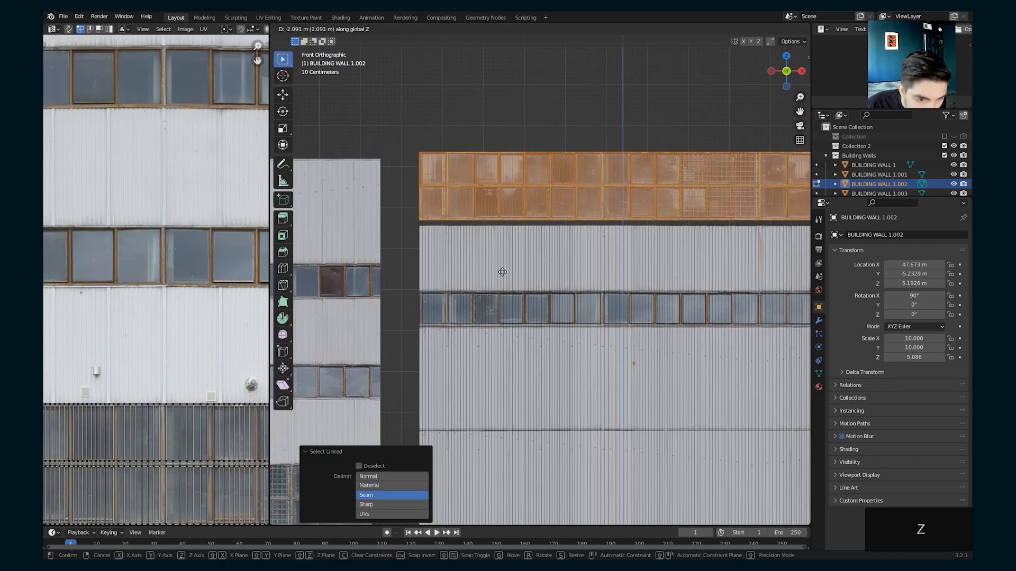
left_click(502, 272)
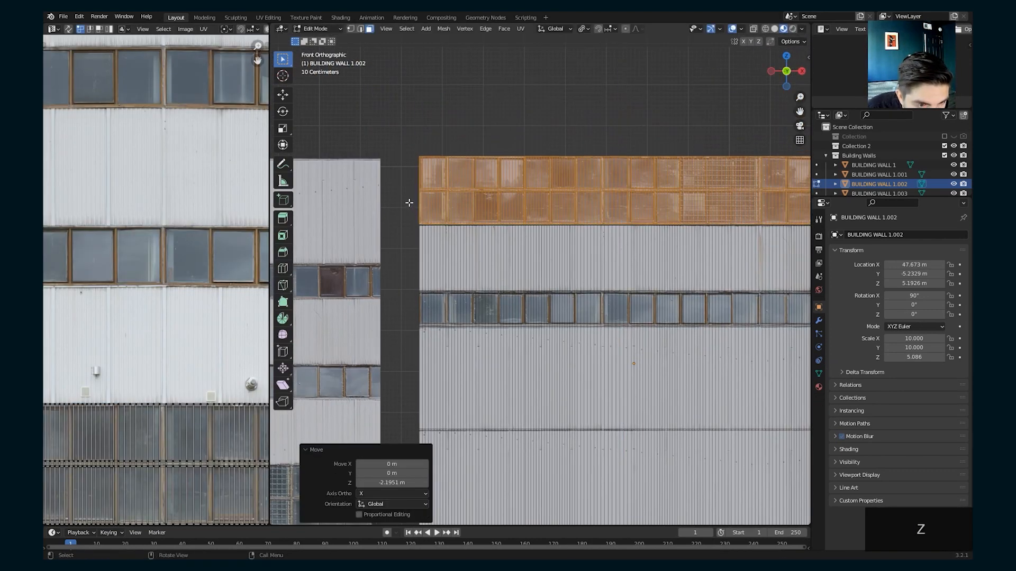
- Nudge the double-height window row about -0.059 m along Z to fit the panel below, and leave Edit Mode
scroll(466, 220, "up", 5)
middle_click_drag(467, 219, 502, 299, "shift")
scroll(502, 299, "up", 1)
scroll(462, 241, "up", 1)
middle_click_drag(462, 240, 491, 300, "shift")
key("g")
key("z")
left_click(544, 277)
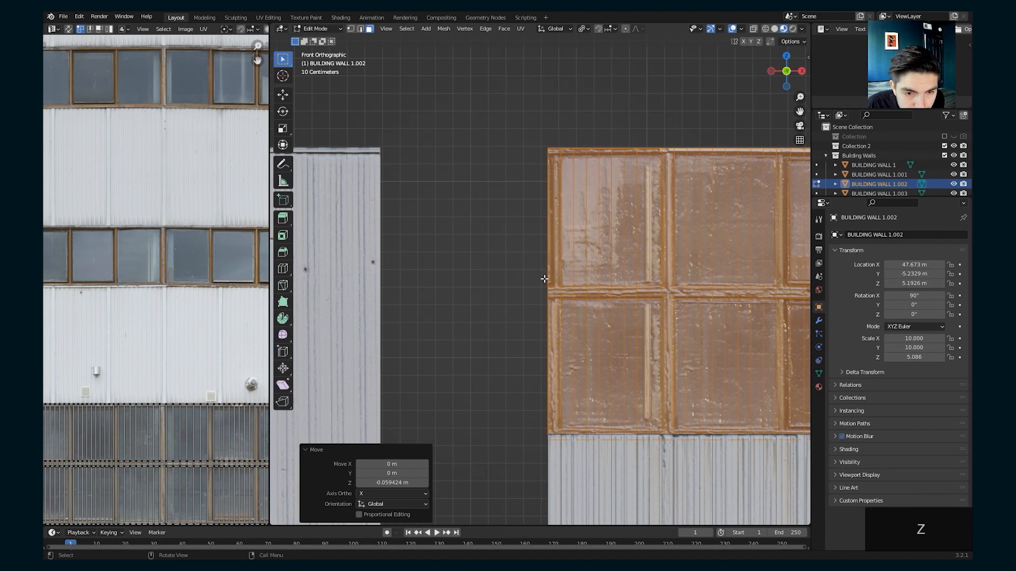
scroll(495, 307, "down", 6)
key("Tab")
- Move BUILDING WALL 1.003 along X to about 58.99 m beside the previous wall, and delete its original section in Edit Mode
scroll(496, 308, "down", 7)
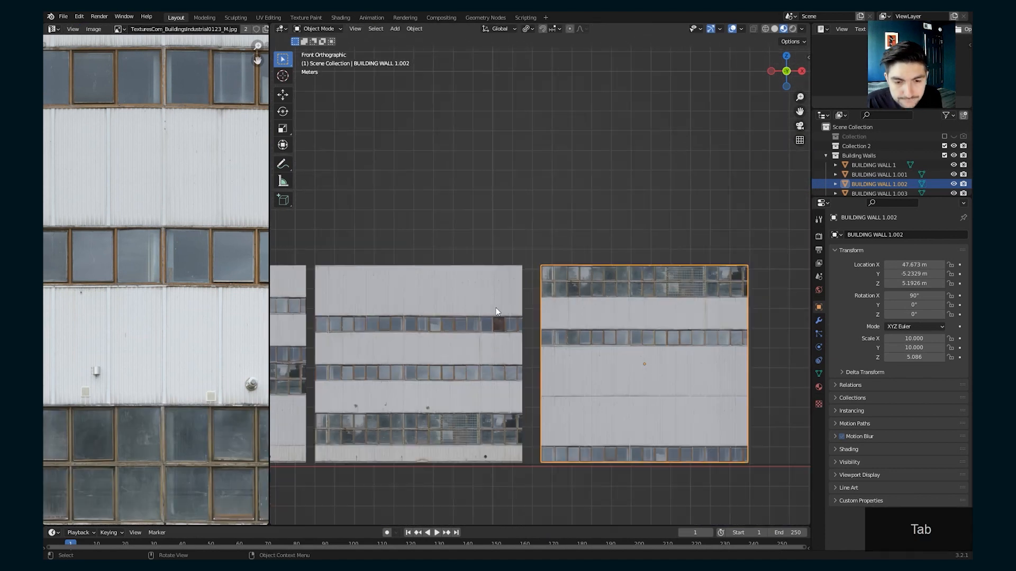
middle_click_drag(473, 324, 511, 290, "shift")
scroll(511, 290, "down", 1)
middle_click_drag(573, 299, 548, 280, "shift")
scroll(547, 279, "down", 1)
left_click(668, 242)
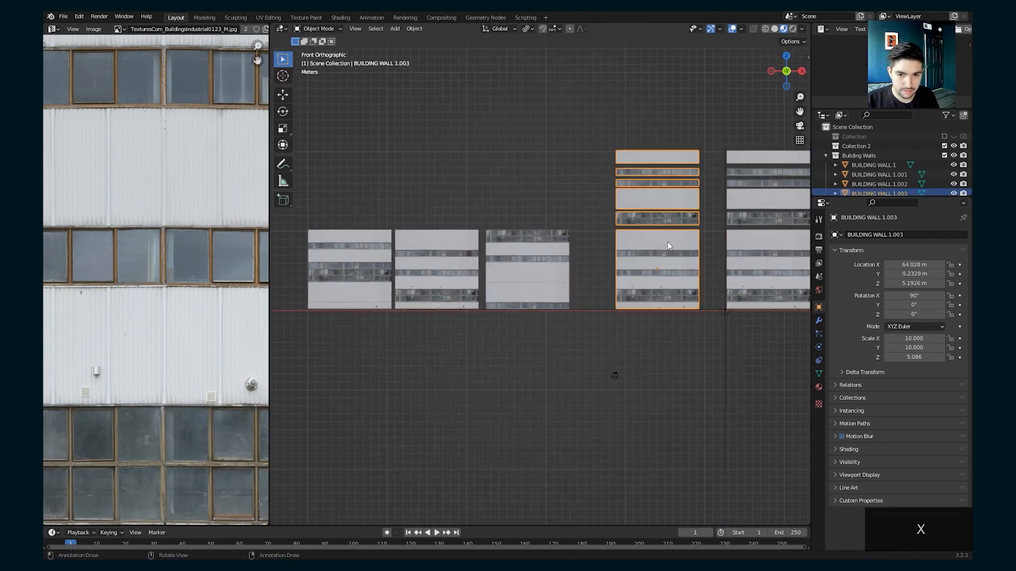
key("g")
key("x")
left_click(624, 246)
scroll(656, 255, "up", 3)
key("Tab")
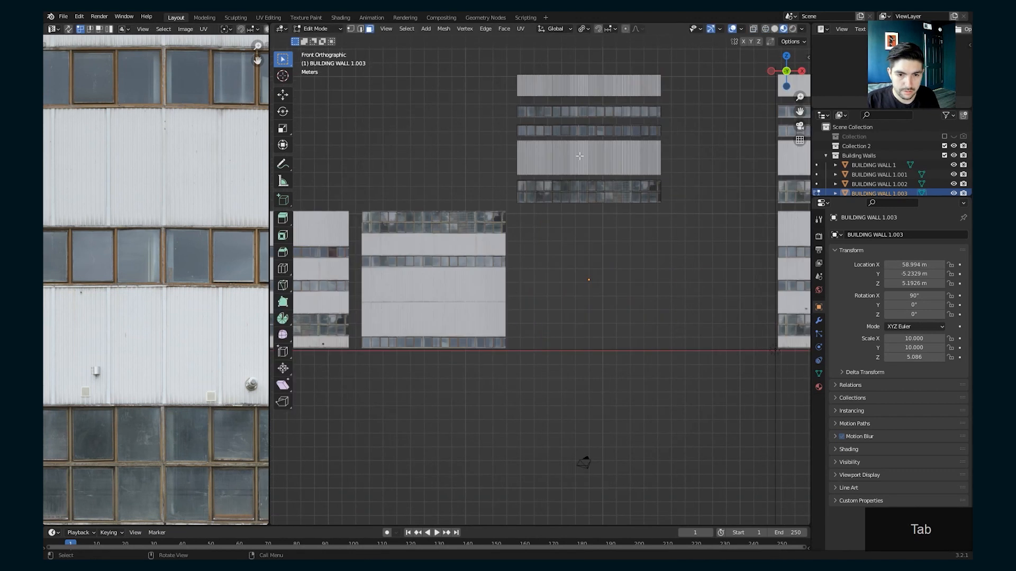
- Restack BUILDING WALL 1.003 from the base with the tall panel, double-height windows, two window rows, short panel and more window rows, and leave Edit Mode
key("l")
key("g")
left_click(631, 418)
key("g")
key("z")
scroll(552, 296, "up", 4)
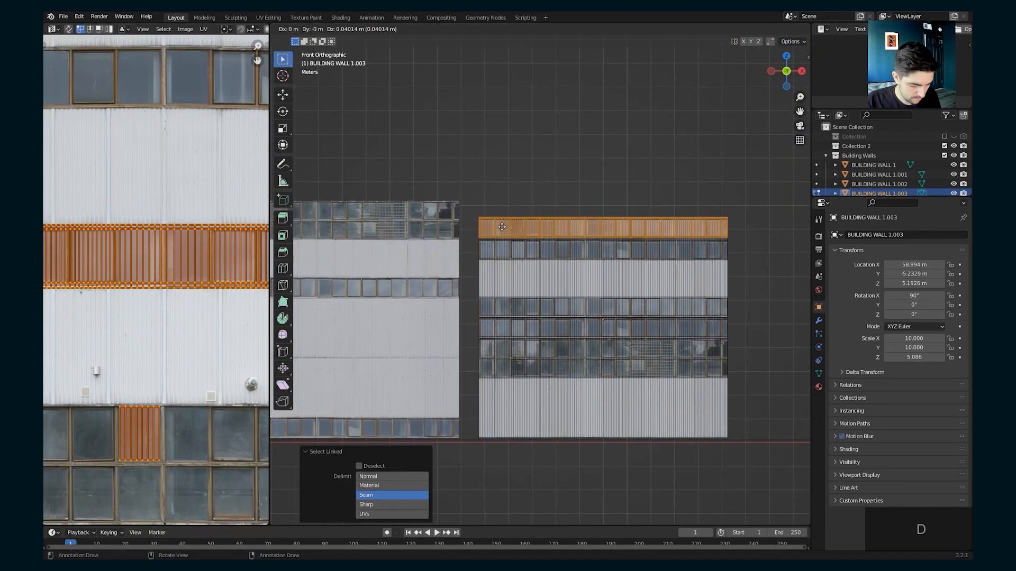
key("Tab")
scroll(503, 356, "down", 7)
scroll(515, 281, "up", 1)
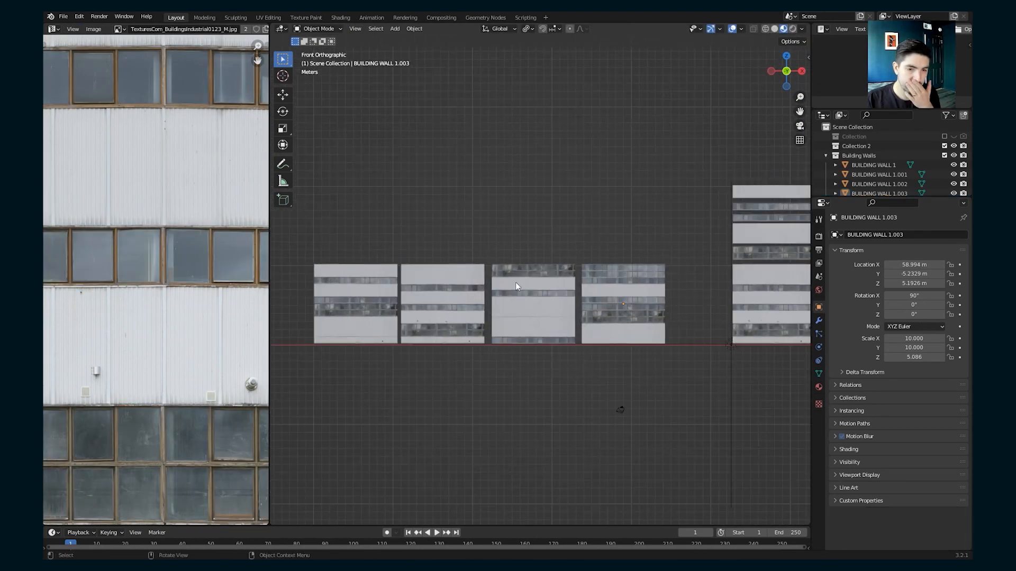
- Hide the spare BUILDING WALL 1.004 in the viewport and disable it in renders
scroll(529, 275, "down", 2)
left_click(682, 249)
scroll(847, 169, "down", 4)
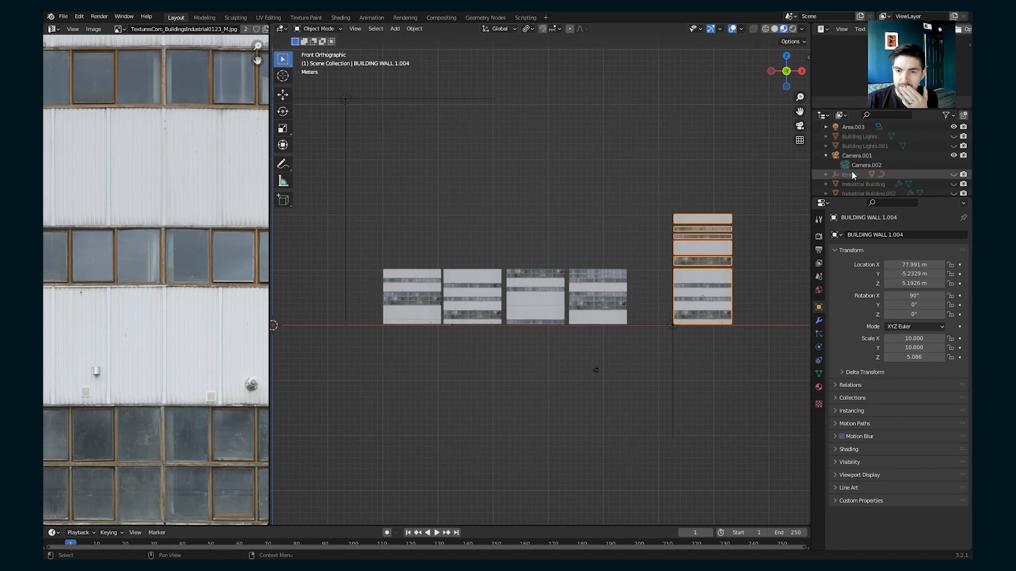
left_click(954, 146)
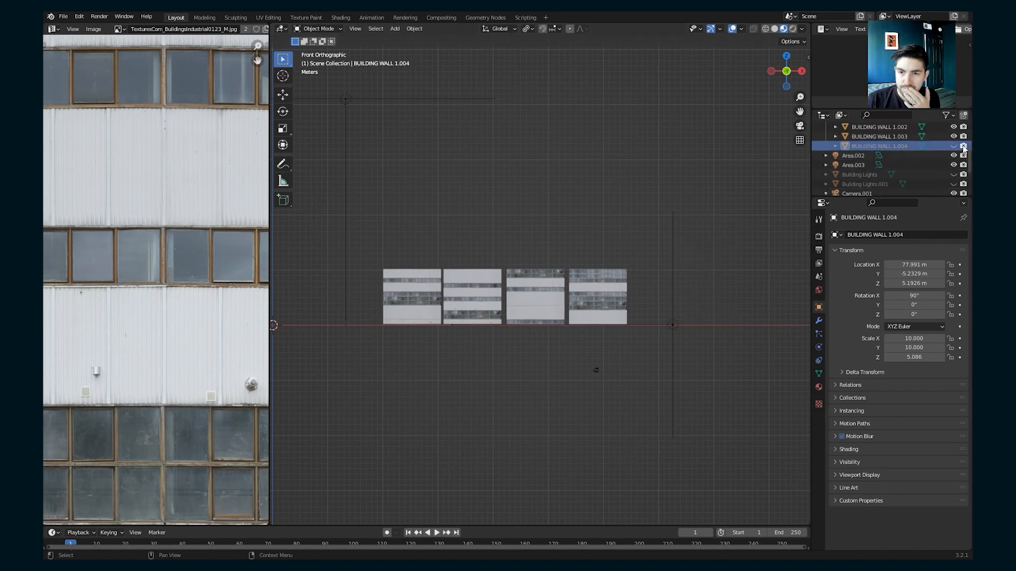
scroll(512, 316, "up", 2)
scroll(462, 263, "down", 1)
middle_click_drag(462, 265, 495, 280)
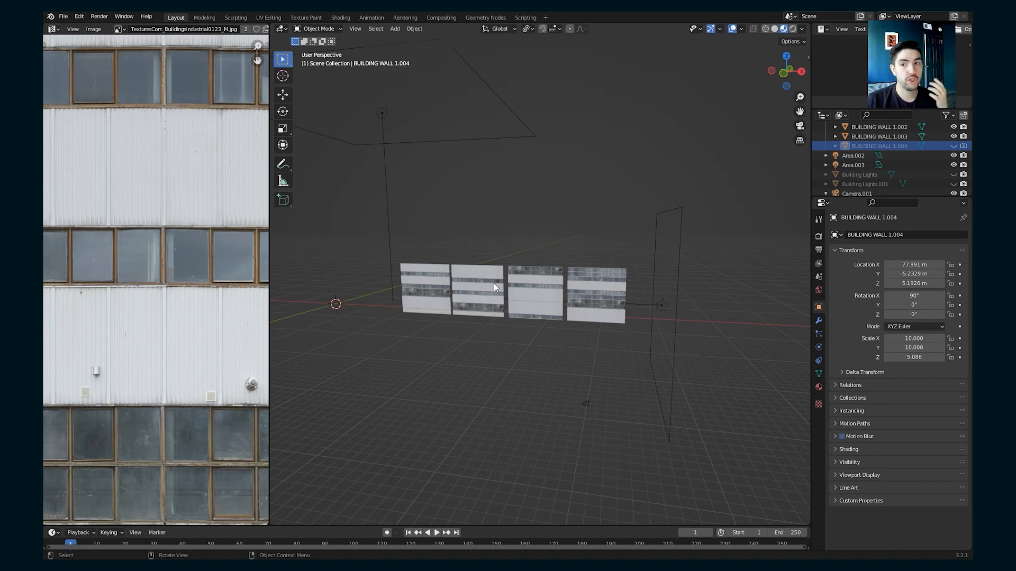
- Move BUILDING WALL 1.004 out of the Building Walls collection into the Scene Collection
left_click(480, 280)
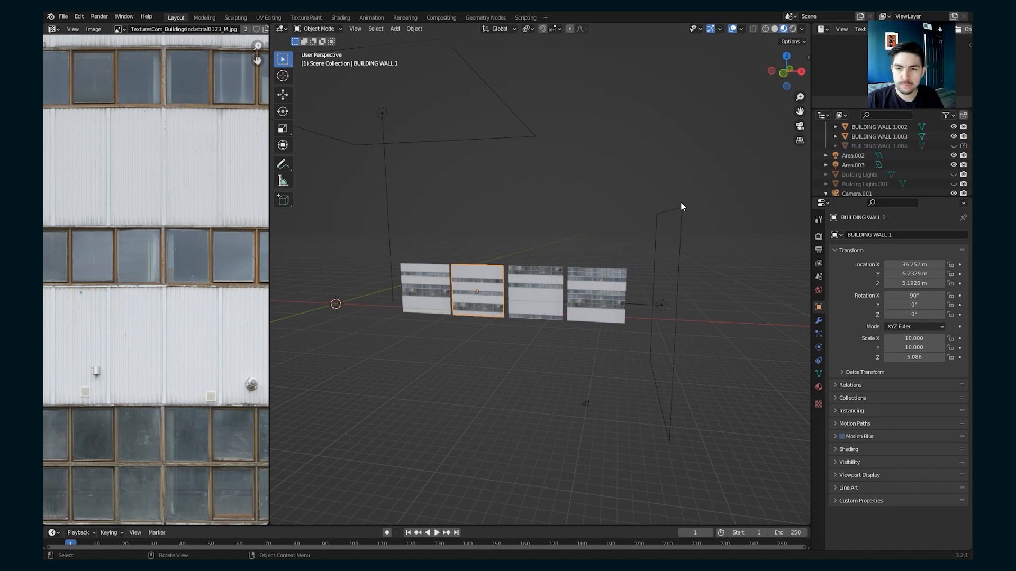
scroll(820, 154, "up", 2)
scroll(848, 148, "down", 1)
left_click(887, 165)
left_click_drag(887, 165, 866, 128)
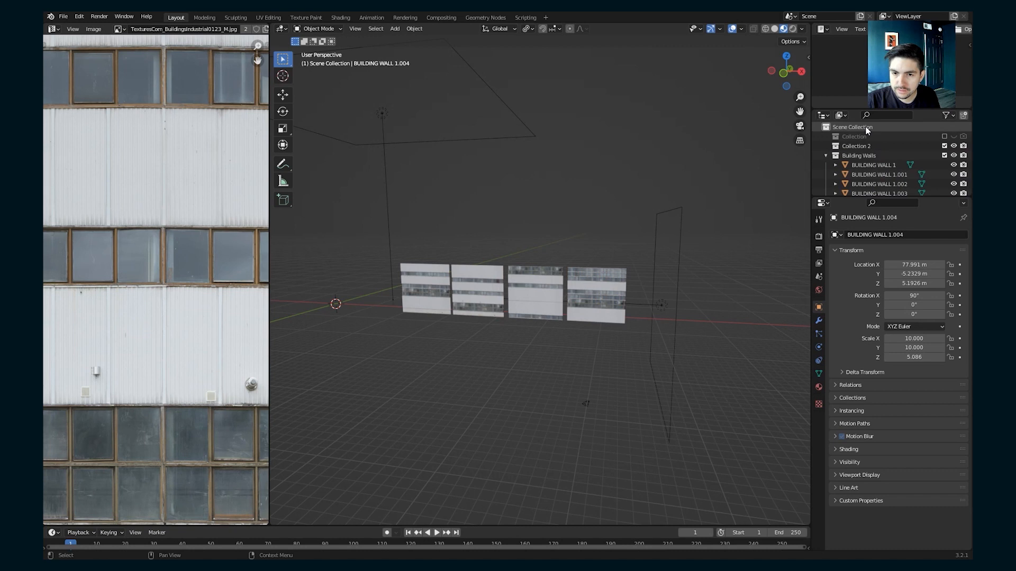
- Rename the hidden BUILDING WALL 1.004 in the outliner as BUILDING WALL TEMPLATE
scroll(845, 154, "down", 4)
scroll(845, 157, "up", 2)
double_click(890, 153)
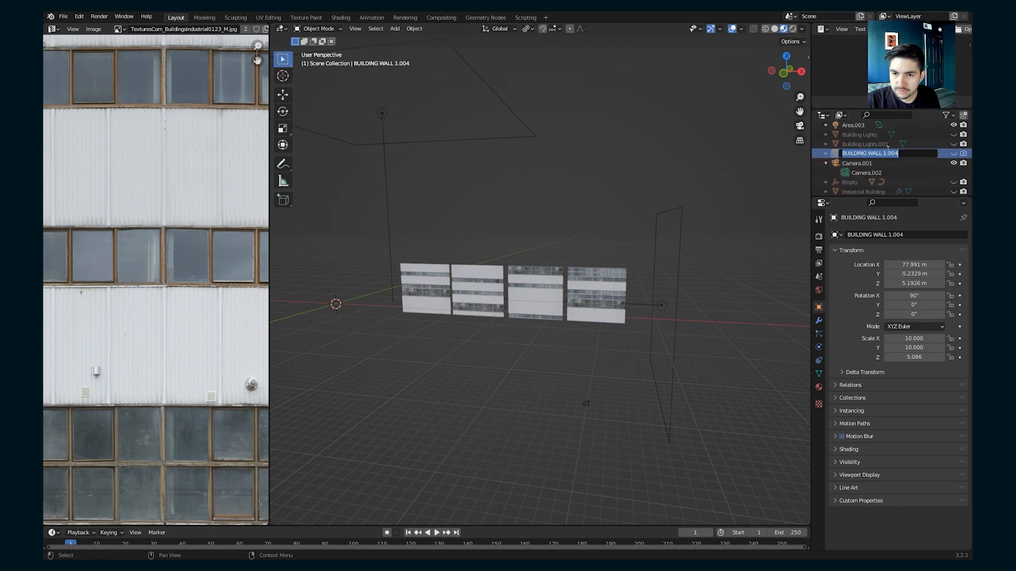
type("T")
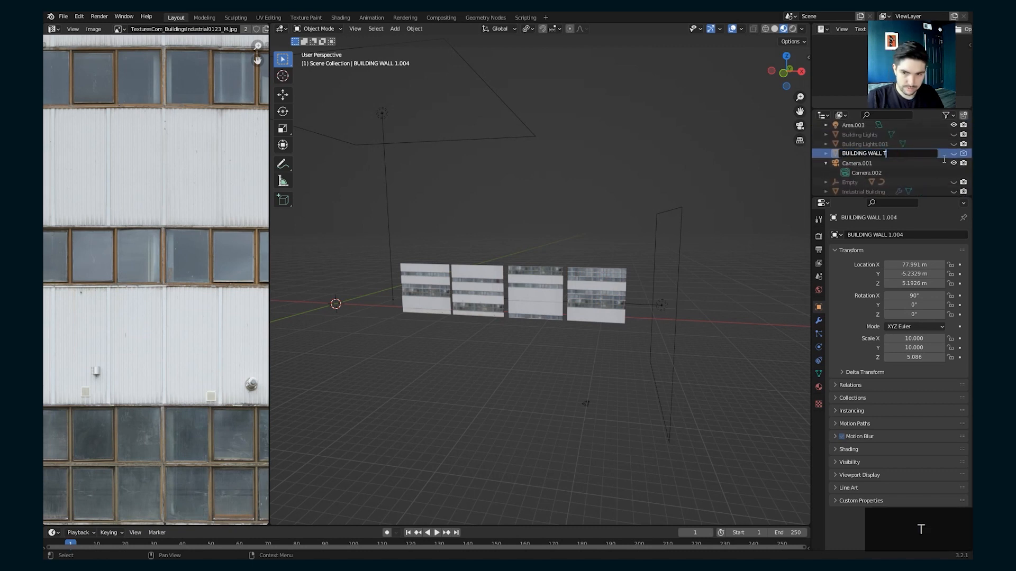
key("Return")
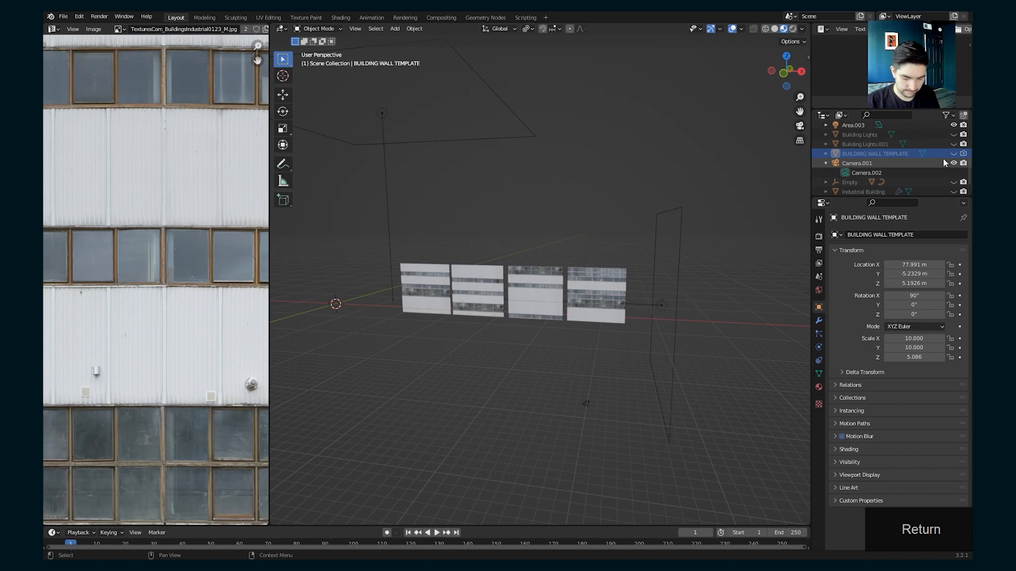
key("Caps_Lock")
- Rename BUILDING WALL 1.001 in the Building Walls collection as BUILDING WALL 2
scroll(894, 188, "up", 3)
left_click(826, 156)
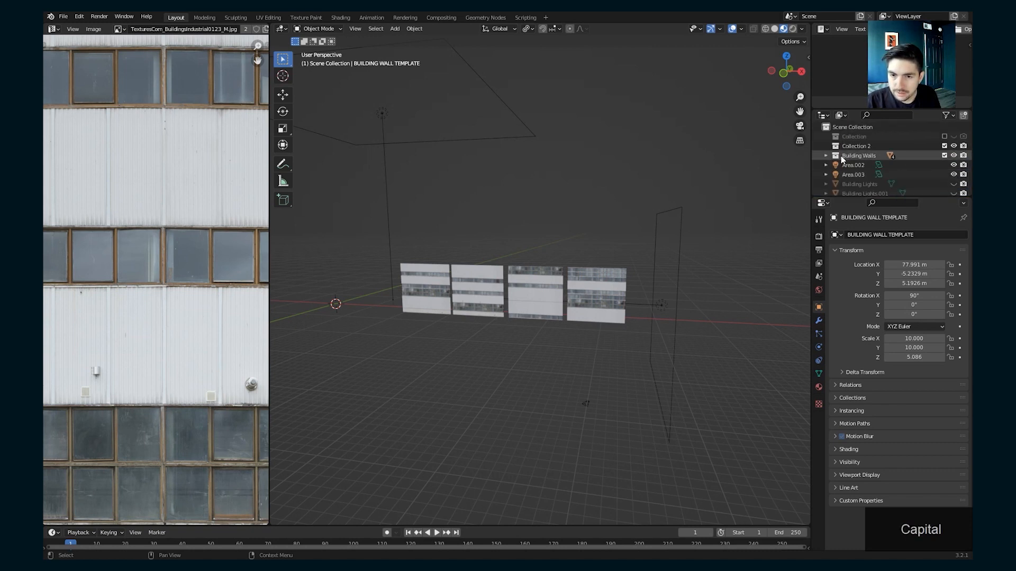
left_click(834, 156)
left_click(826, 155)
scroll(828, 156, "down", 1)
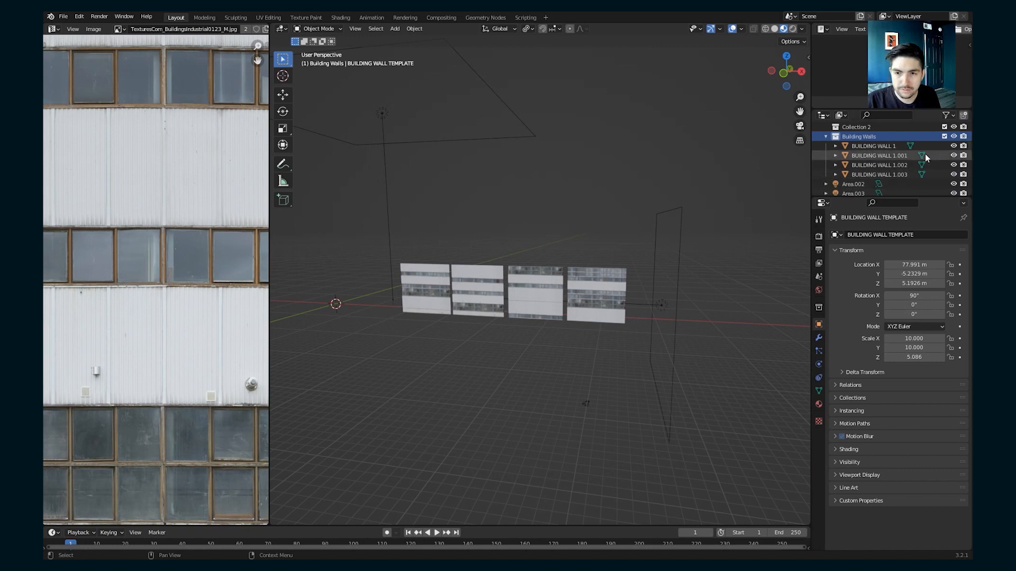
double_click(894, 155)
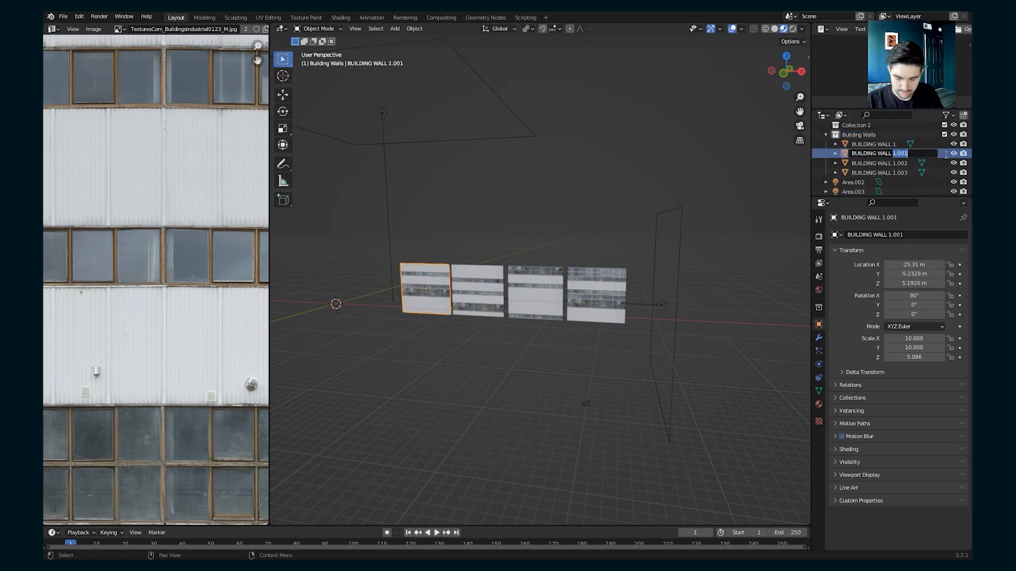
type("2")
key("Return")
- Rename BUILDING WALL 1.003 as BUILDING WALL 4 and BUILDING WALL 1.002 as BUILDING WALL 3
scroll(899, 156, "down", 1)
double_click(893, 154)
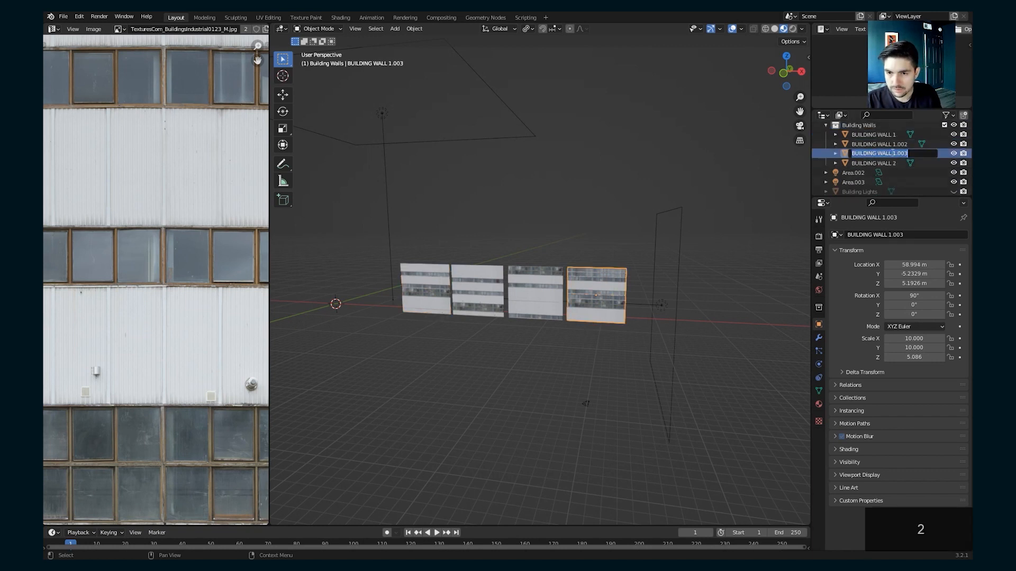
type("4")
key("Return")
left_click(889, 152)
double_click(888, 147)
left_click_drag(891, 152, 944, 154)
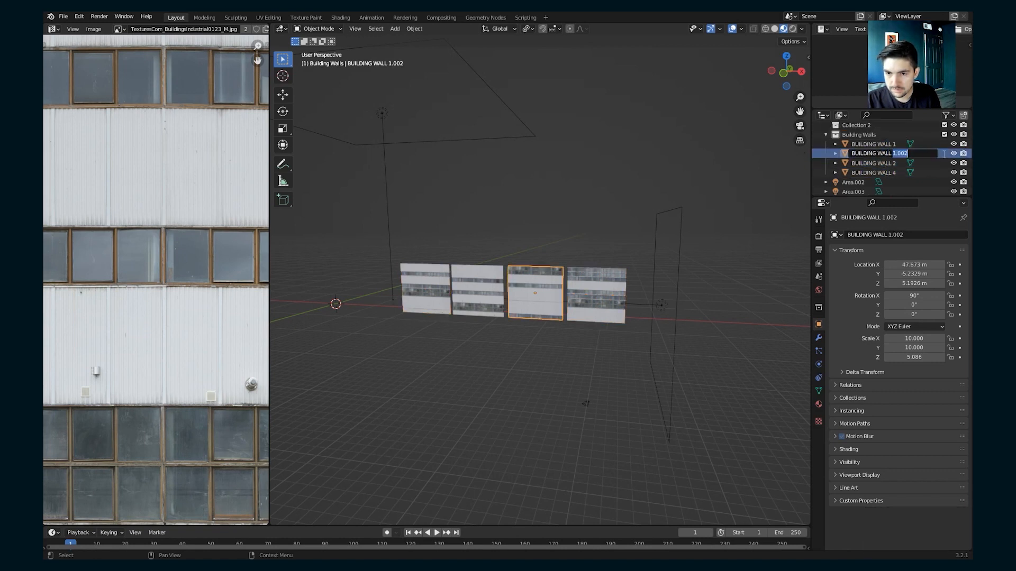
key("Return")
- Make Building Walls the active collection and add a mesh plane at the world origin
left_click(846, 135)
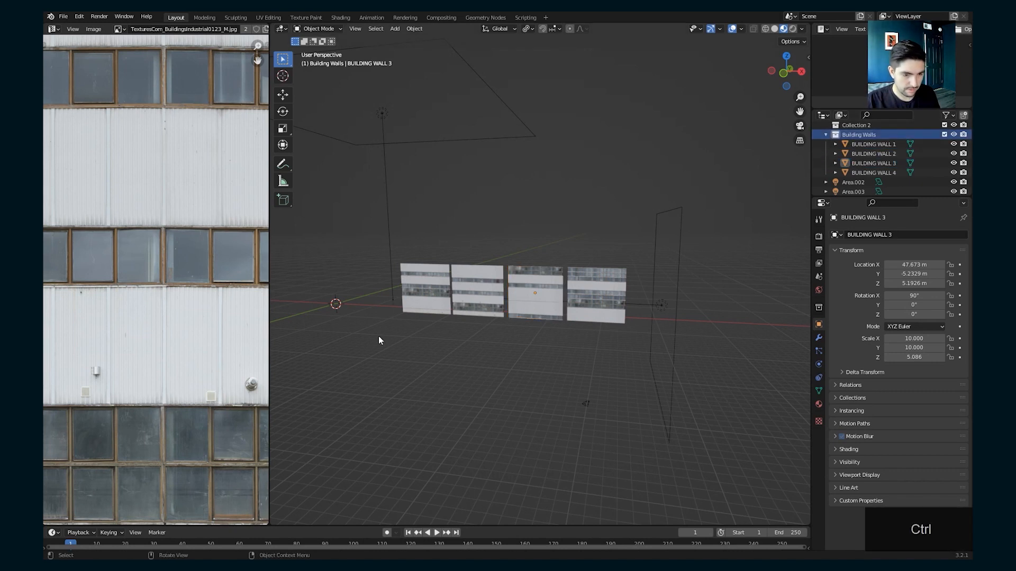
key("shift+a")
mouse_move(360, 238)
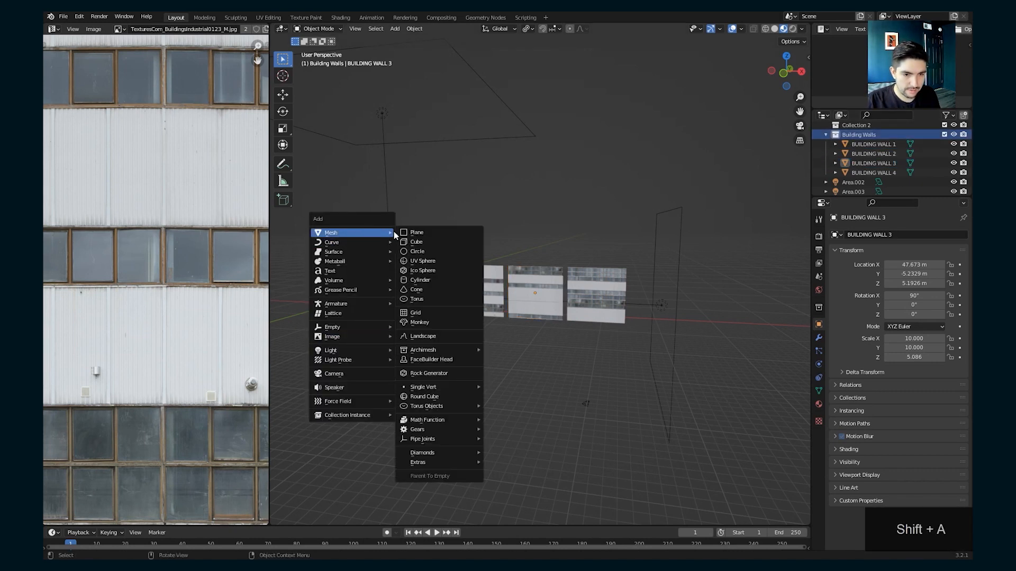
left_click(417, 233)
scroll(418, 334, "up", 2)
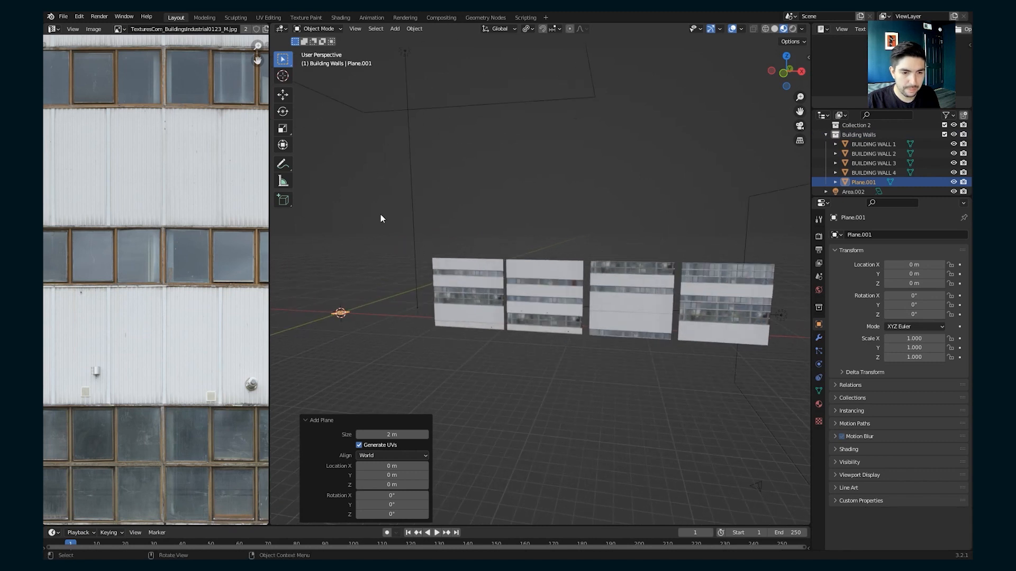
- Switch to the Geometry Nodes workspace and create a new geometry node tree for the plane
left_click(484, 18)
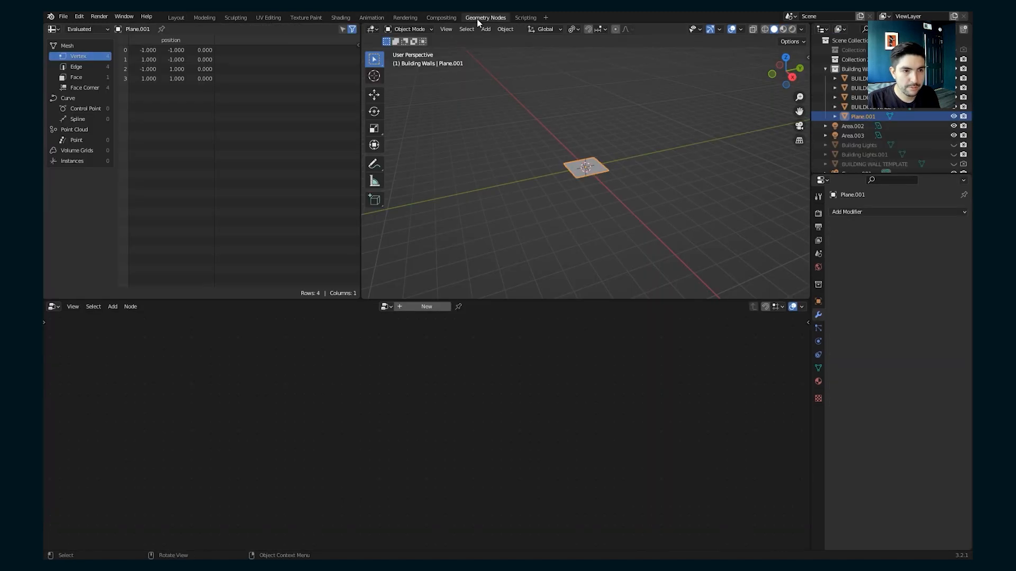
scroll(468, 201, "up", 5)
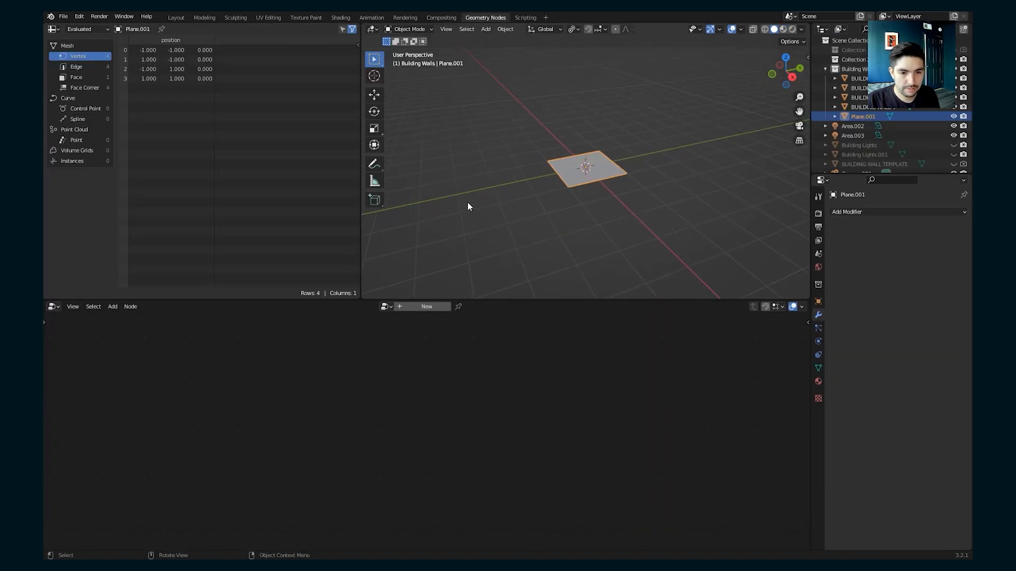
left_click(411, 306)
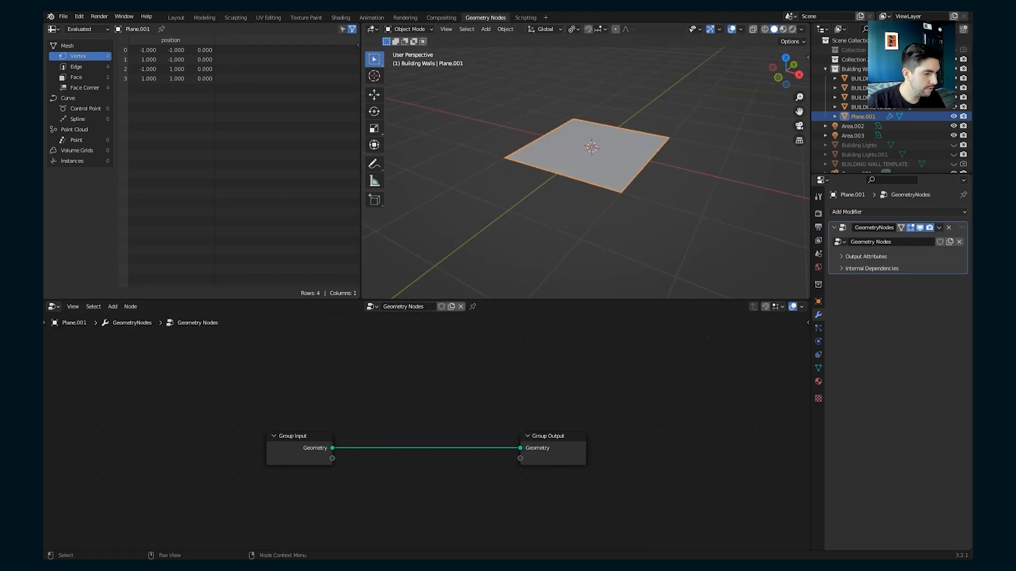
scroll(395, 407, "up", 2)
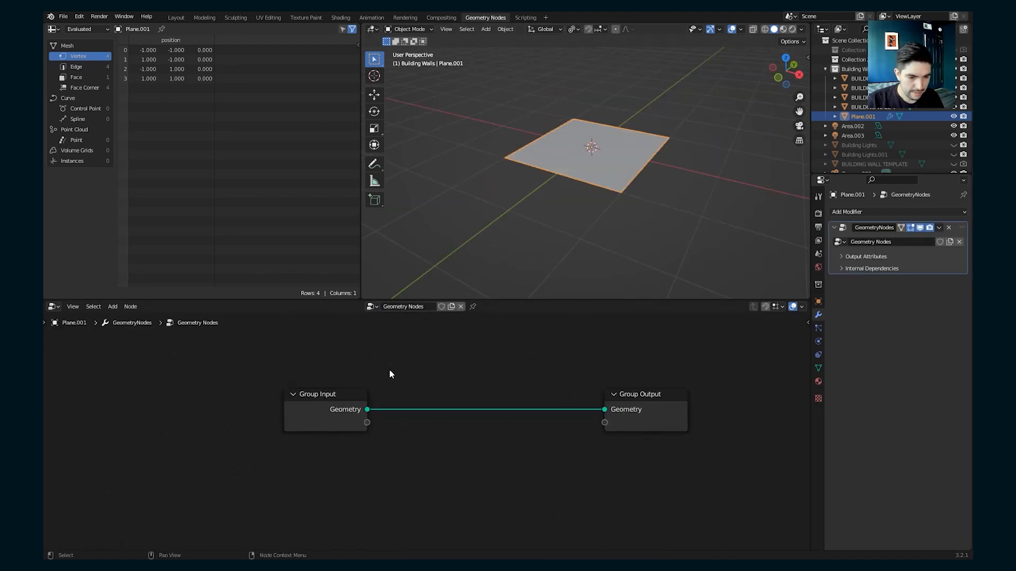
- Insert an Instance on Points node on the link between Group Input and Group Output
key("shift+a")
left_click(376, 281)
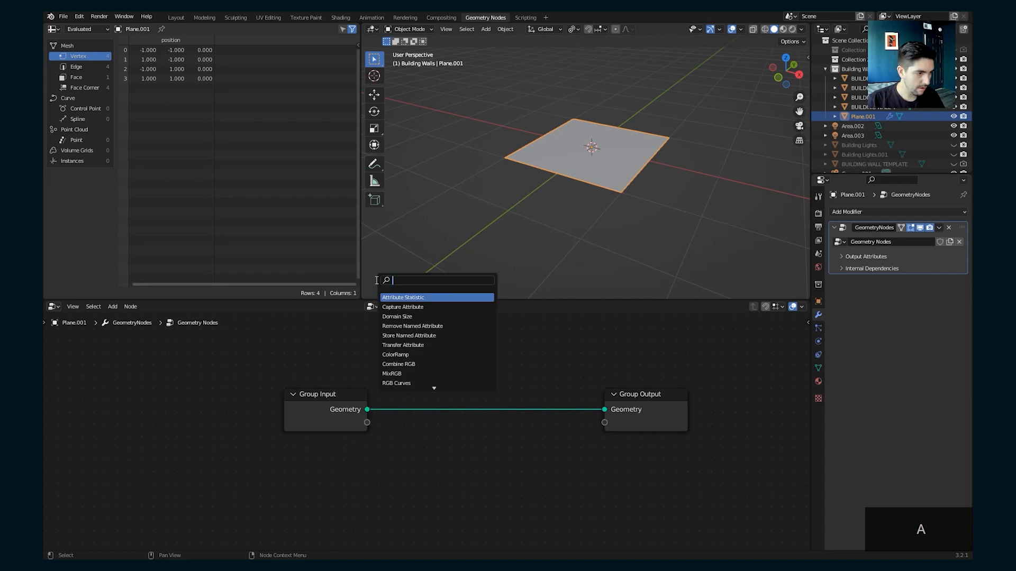
type("insta")
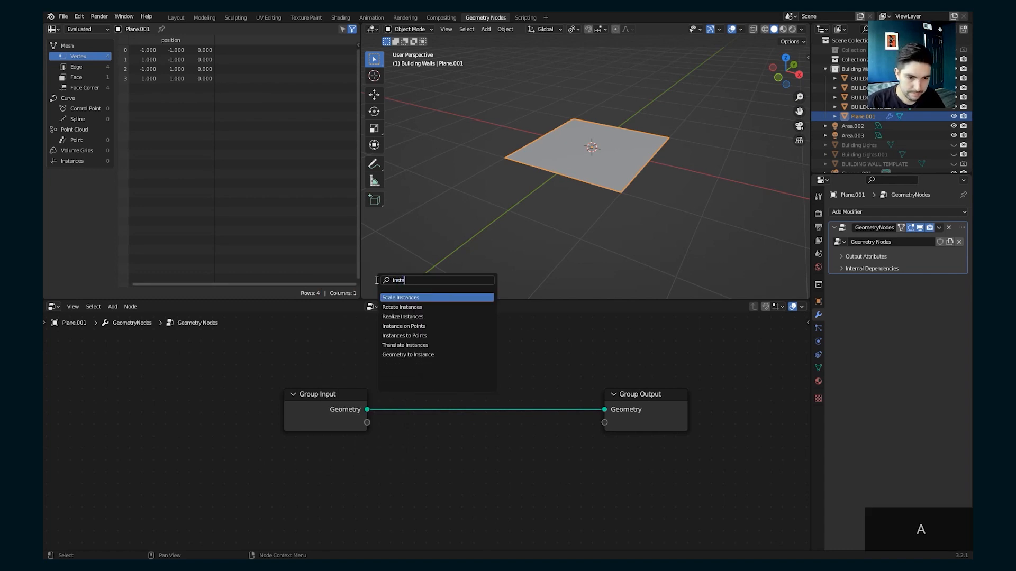
left_click(401, 326)
left_click(492, 376)
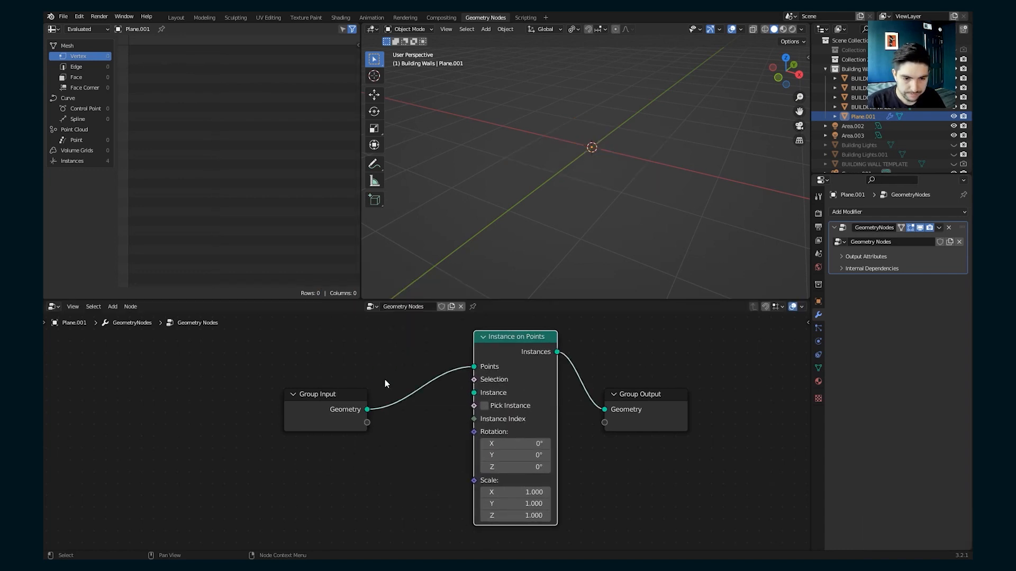
- Disconnect Group Input from the Points input of Instance on Points and move Group Input farther away
middle_click_drag(188, 375, 257, 358)
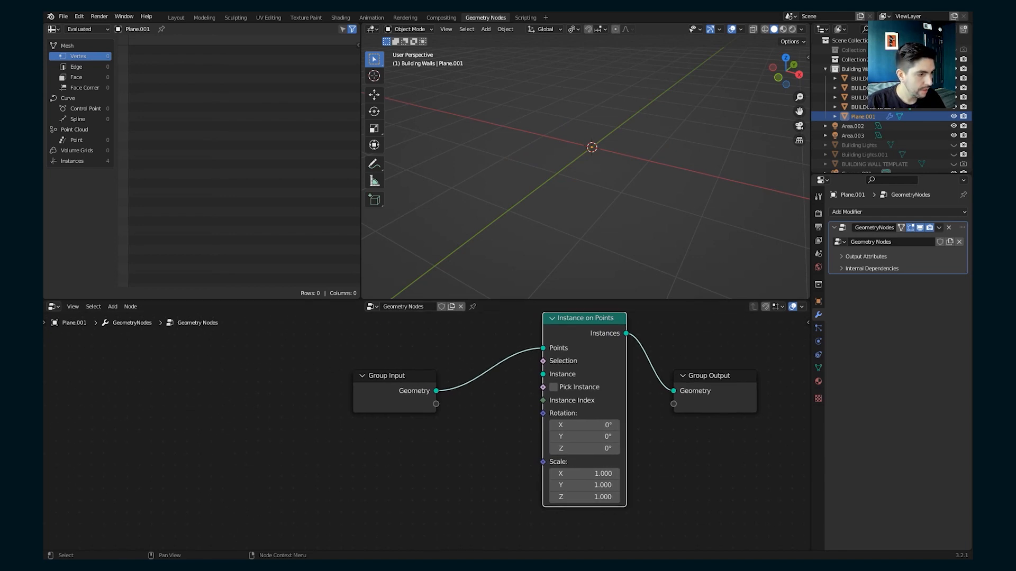
scroll(444, 405, "down", 1)
left_click_drag(535, 355, 492, 375)
left_click_drag(397, 382, 296, 359)
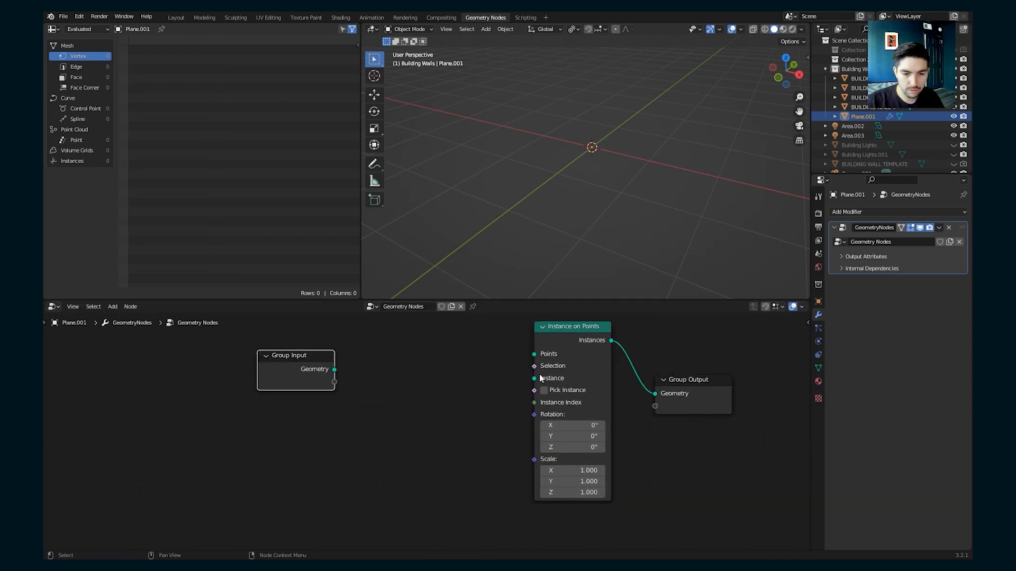
left_click(558, 382)
left_click(437, 419)
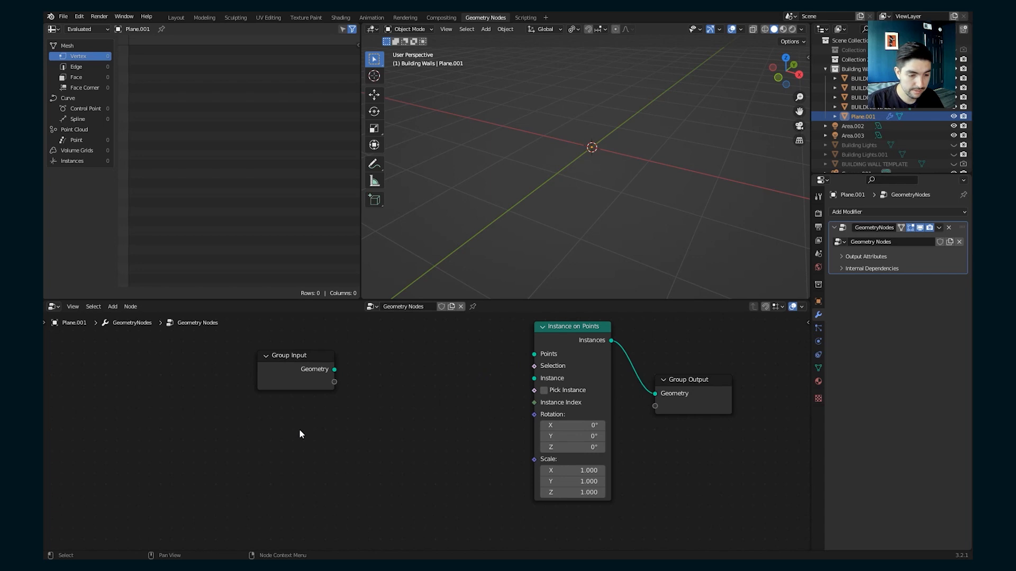
- Add a Collection Info node between Group Input and Instance on Points
key("shift+a")
left_click(281, 363)
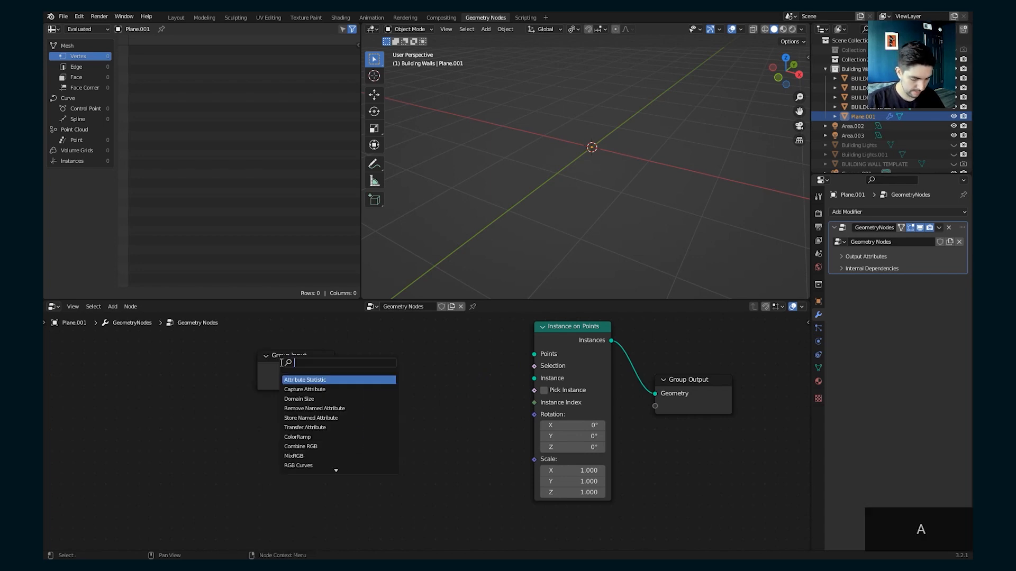
type("coll")
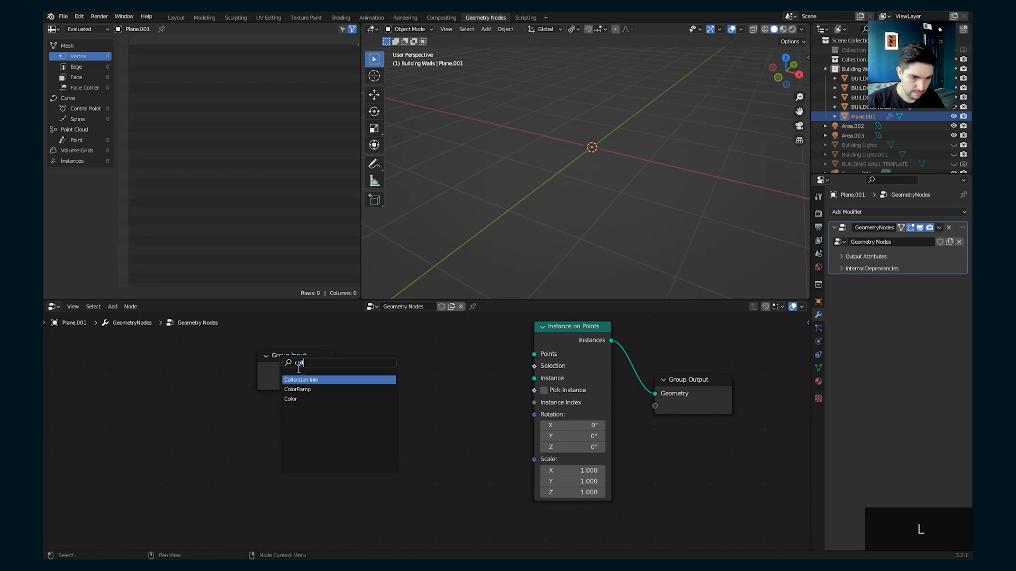
left_click(298, 380)
left_click(394, 424)
- Connect the Collection Info geometry to the Instance input of Instance on Points and choose Building Walls as its collection
left_click_drag(450, 426, 491, 407)
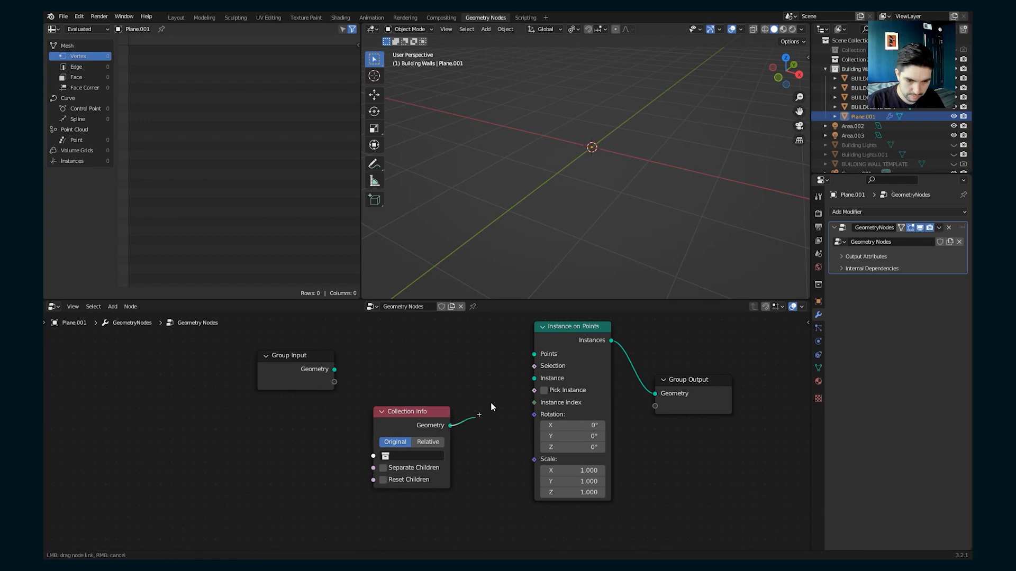
left_click(393, 457)
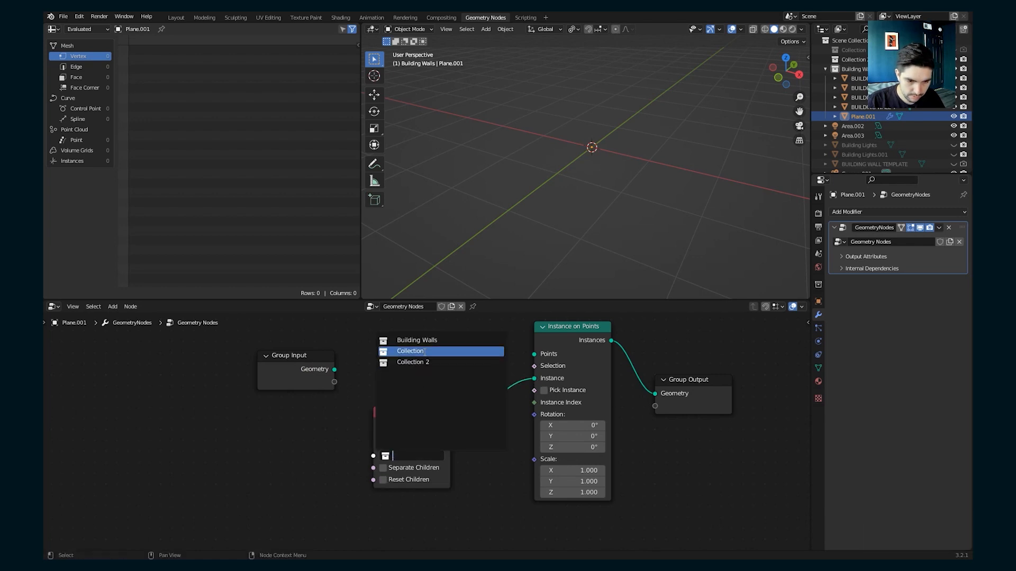
left_click(442, 340)
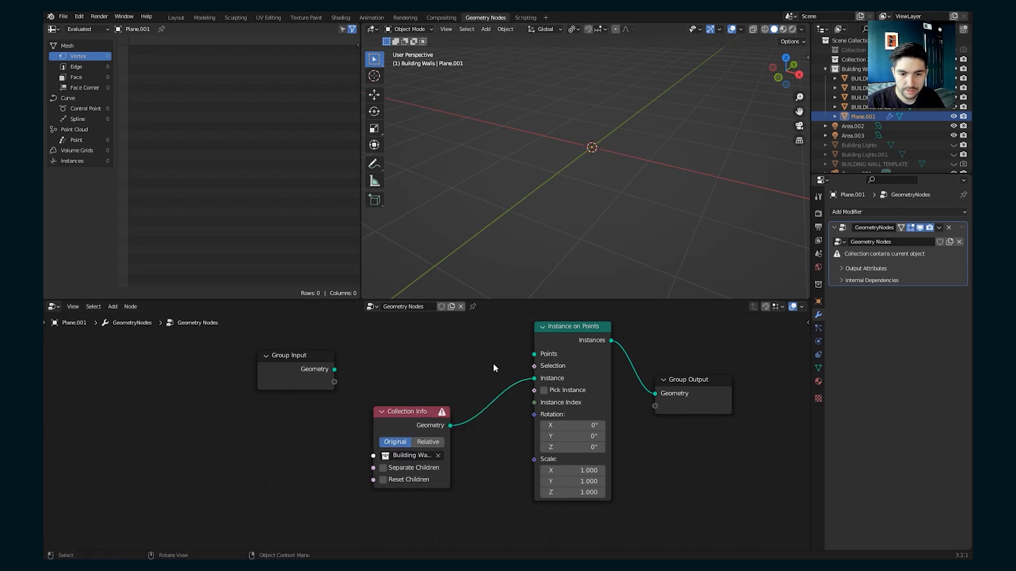
- Move Group Input aside, add a Mesh Line node, and connect its Mesh output to the Points input of Instance on Points
scroll(481, 398, "down", 2)
scroll(608, 174, "up", 2)
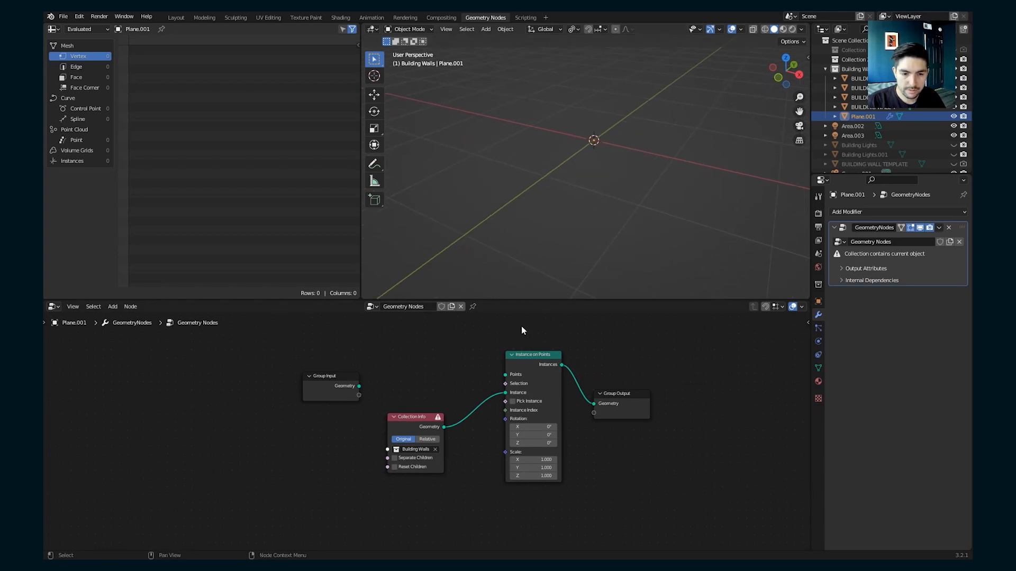
middle_click_drag(409, 362, 435, 394)
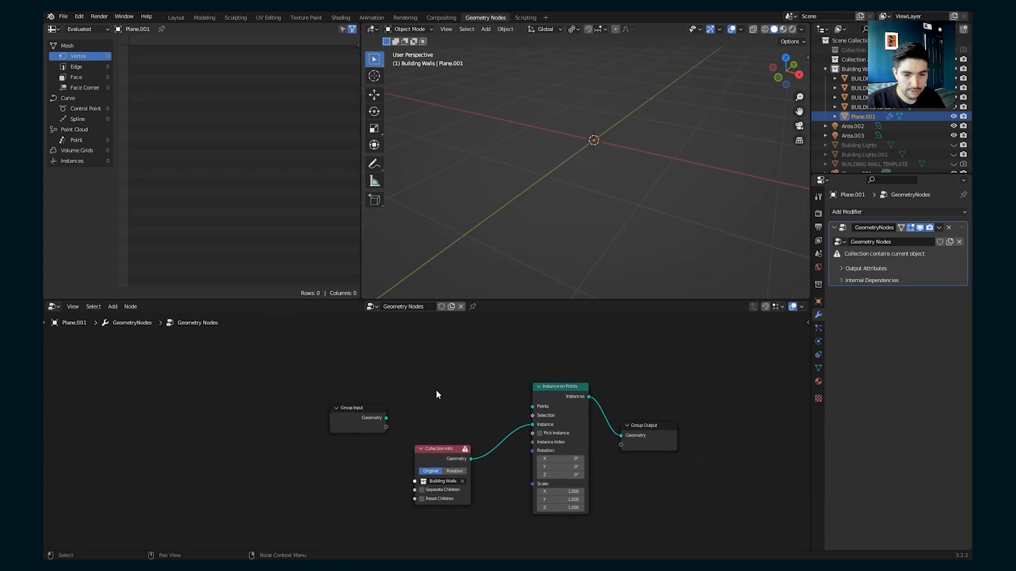
left_click_drag(363, 414, 273, 417)
key("shift+a")
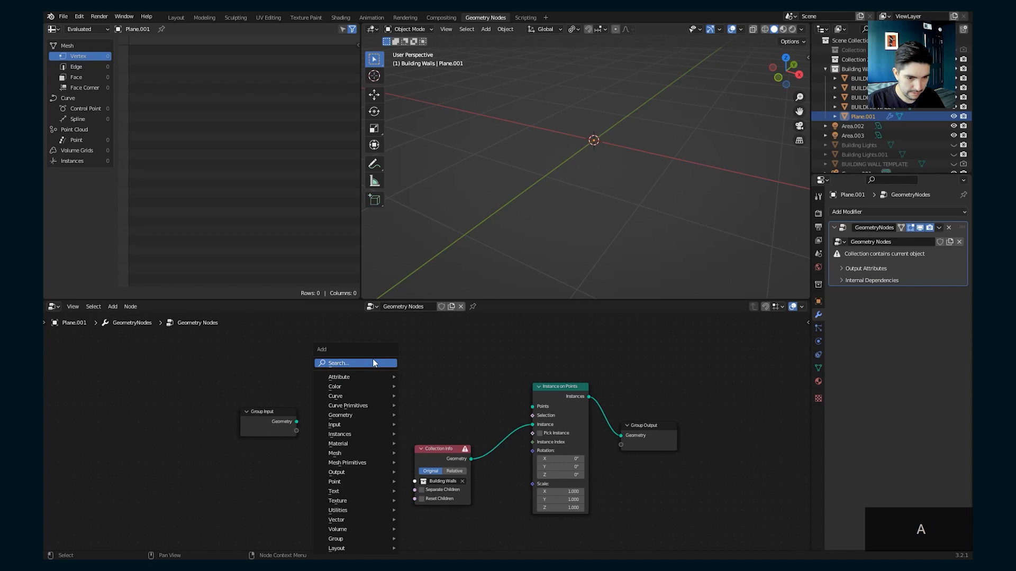
left_click(372, 359)
type("mesh")
left_click(394, 386)
left_click(377, 360)
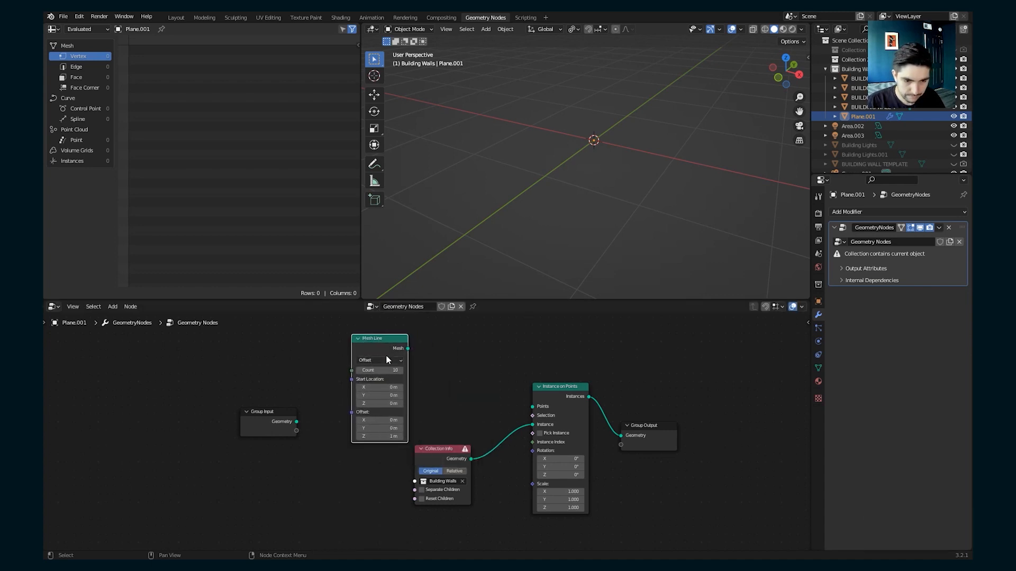
left_click_drag(408, 348, 533, 407)
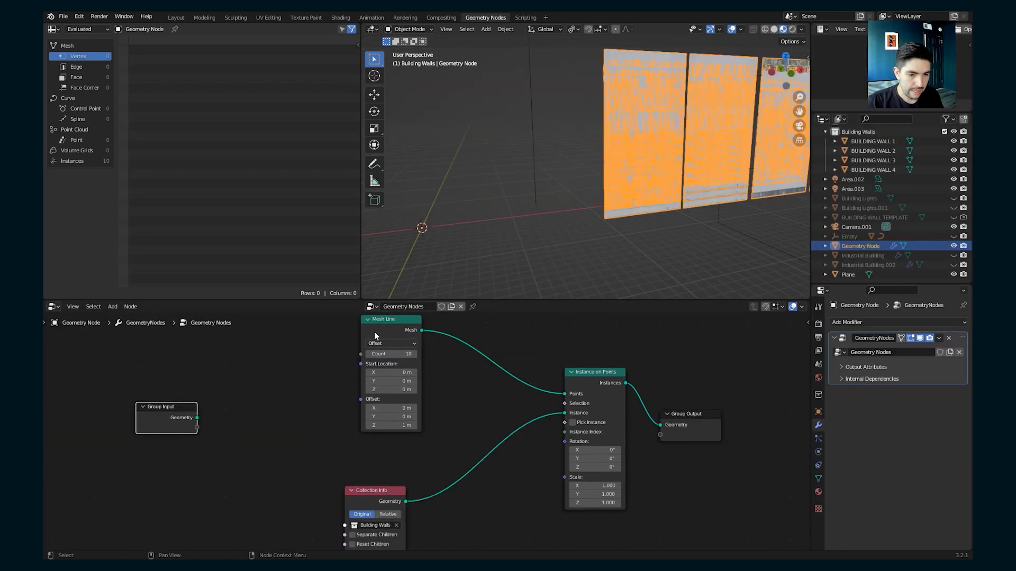
- Reposition the Mesh Line node and set its offset to X -1.9 m, Y 2.8 m and Z 10 m
left_click_drag(374, 332, 406, 333)
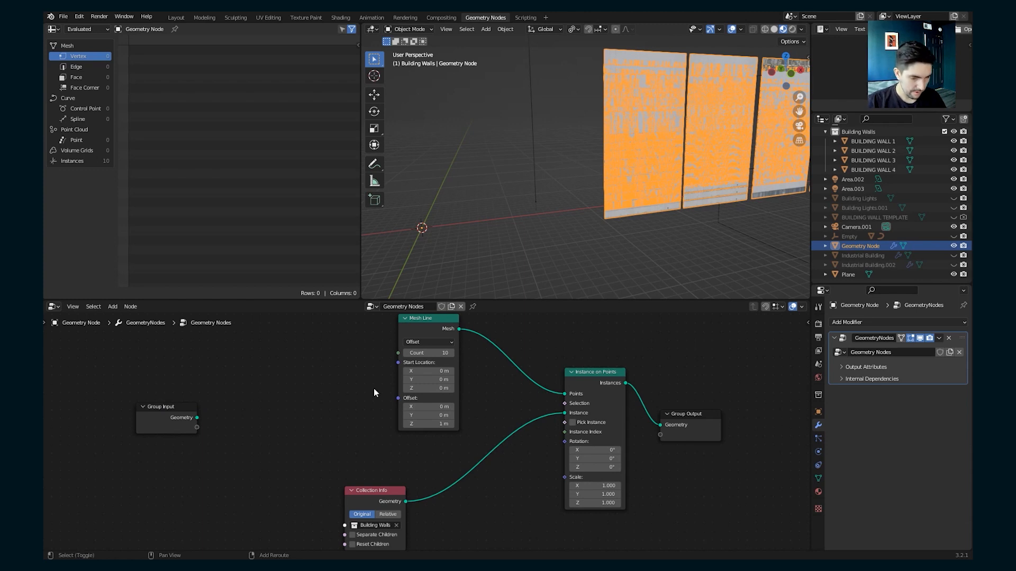
mouse_move(440, 407)
left_mouse_down("shift")
mouse_move(430, 415)
mouse_move(455, 415)
mouse_move(432, 424)
mouse_move(474, 424)
mouse_move(435, 424)
left_mouse_up("shift")
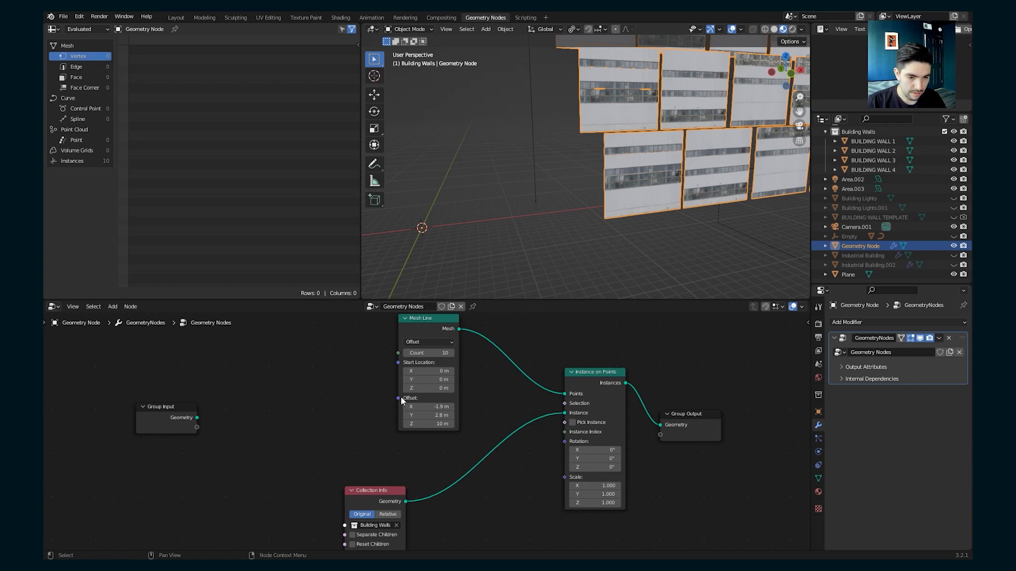
- Add a Combine XYZ node, connect its Vector output to the Mesh Line's Offset, and set its Z to 9.9
key("shift+a")
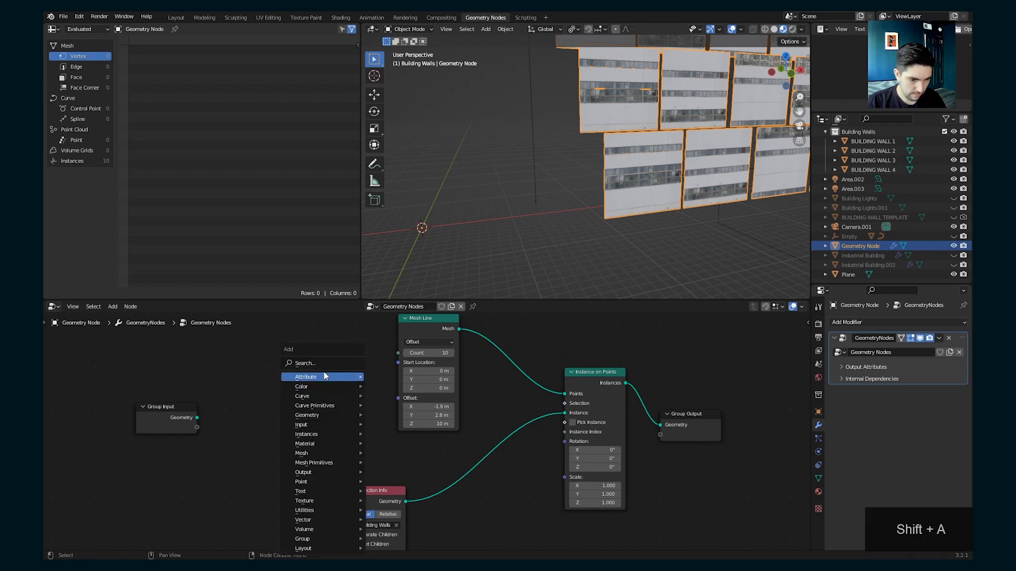
left_click(323, 366)
type("comb")
left_click(342, 392)
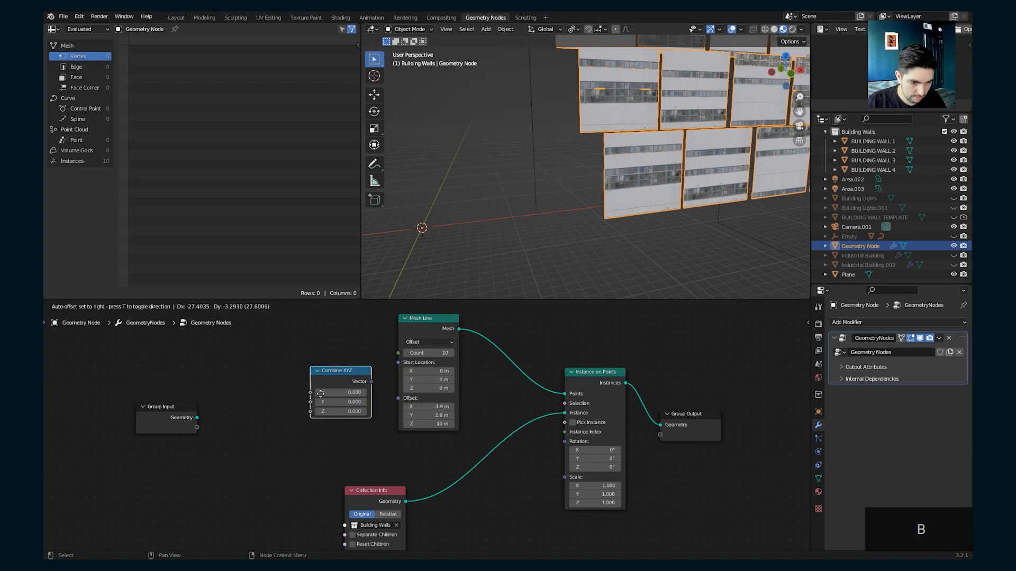
left_click(354, 386)
left_click_drag(356, 385, 398, 398)
left_click_drag(321, 416, 386, 416)
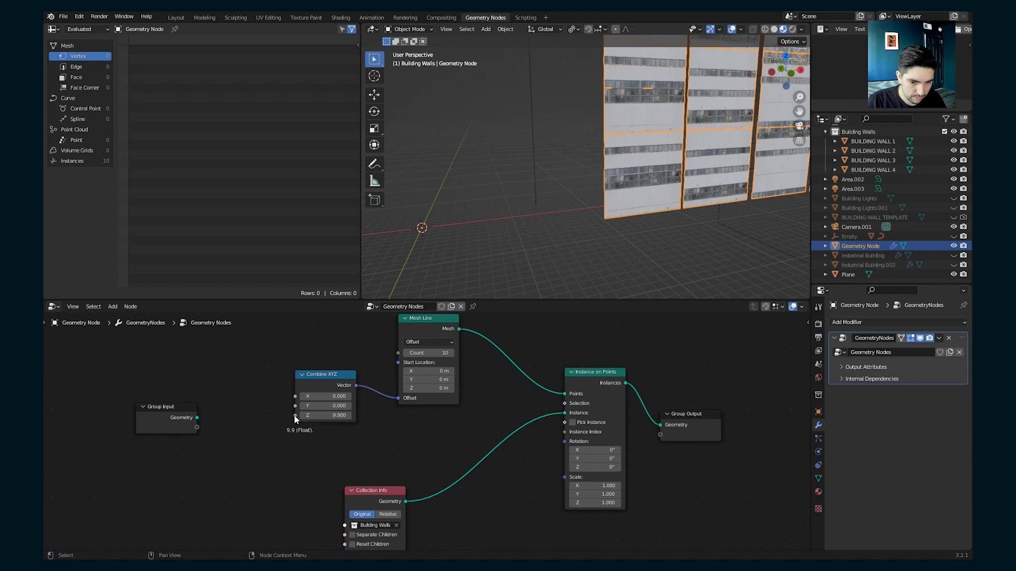
- Expose the Combine XYZ node's Z through Group Input, align Group Input with it, and set the modifier's Z value to 10.110
left_click_drag(294, 416, 271, 422)
left_click_drag(199, 430, 199, 429)
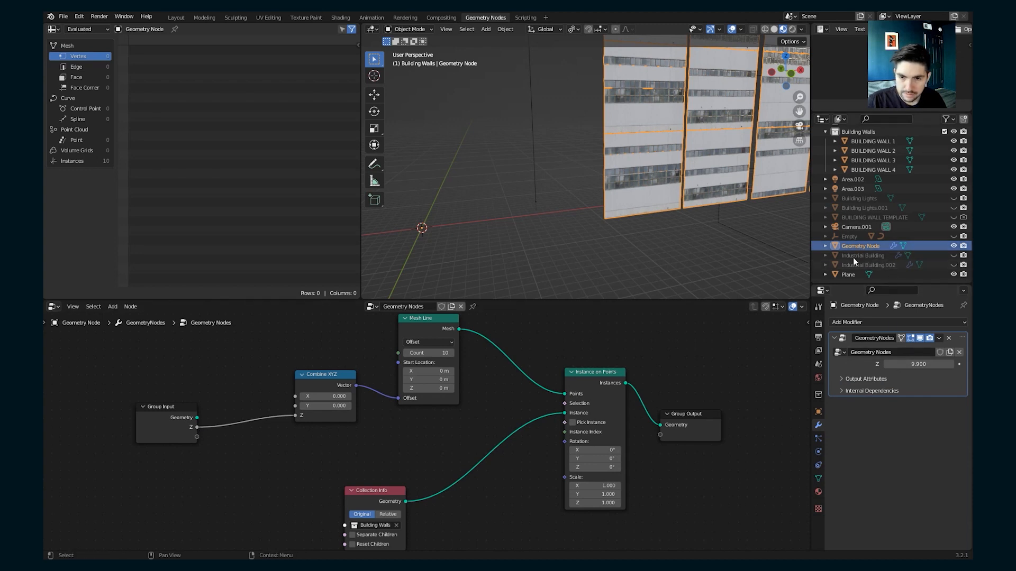
mouse_move(899, 363)
left_mouse_down()
mouse_move(923, 364)
mouse_move(900, 364)
left_mouse_up()
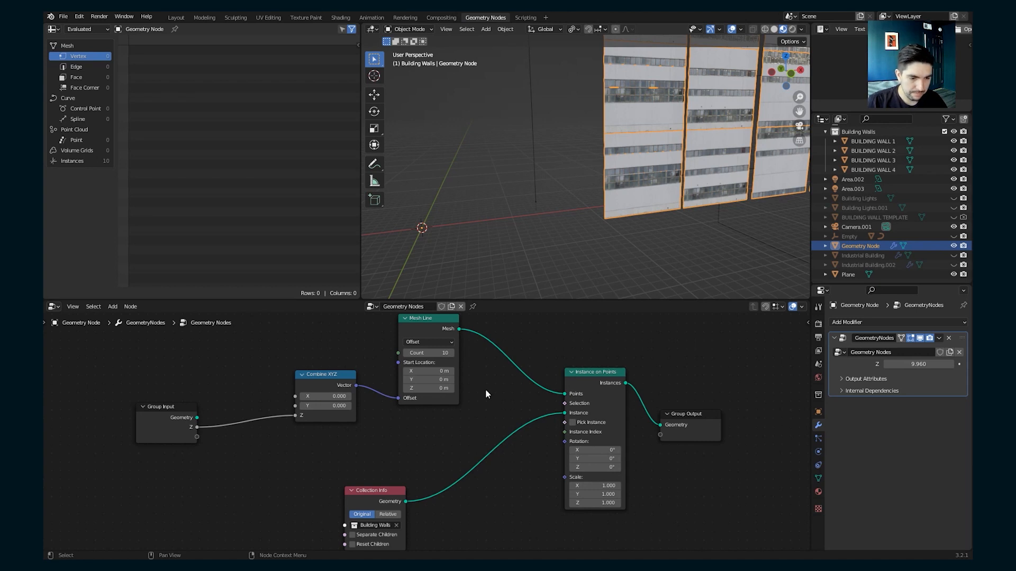
scroll(409, 421, "up", 2)
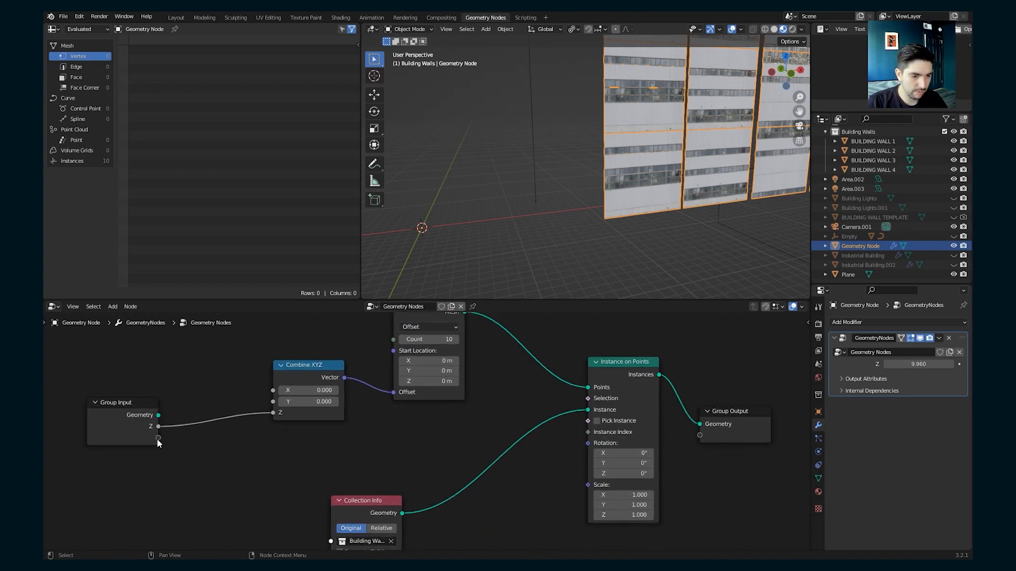
mouse_move(127, 410)
left_mouse_down()
mouse_move(146, 395)
mouse_move(129, 395)
left_mouse_up()
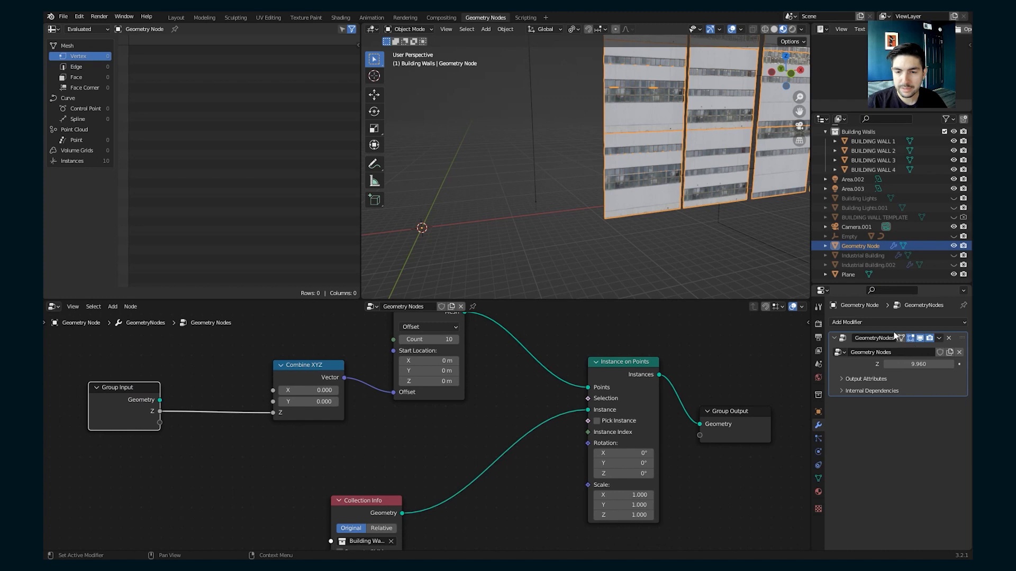
left_click_drag(899, 364, 918, 364)
- Connect the Collection input of the Collection Info node to a new Group Input socket
middle_click_drag(436, 499, 475, 429)
mouse_move(329, 500)
middle_mouse_down()
mouse_move(329, 510)
mouse_move(332, 502)
middle_mouse_up()
left_click_drag(373, 489, 202, 372)
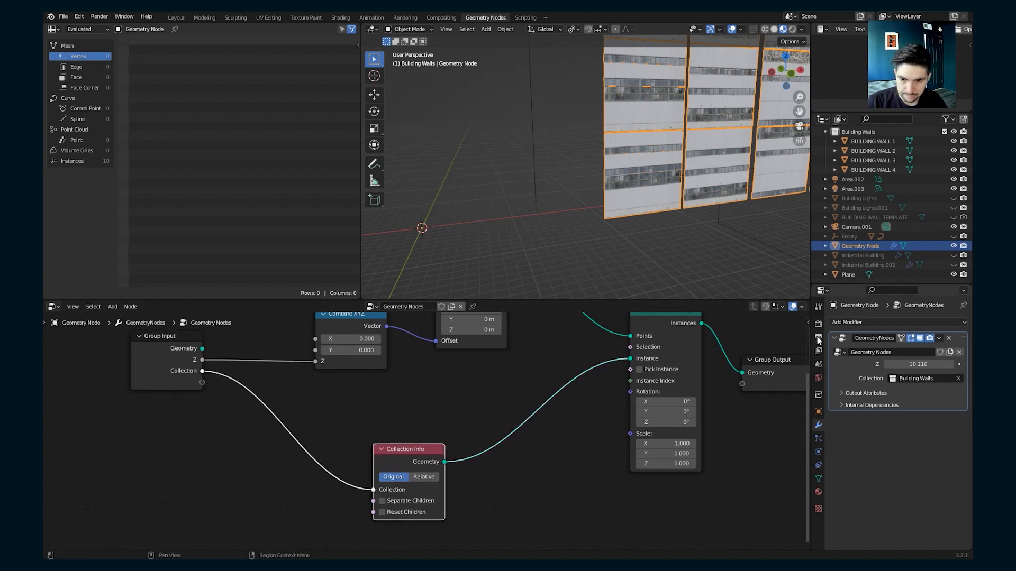
- Order the Collection group input above Z and rename the Z input to Z Offset
key("n")
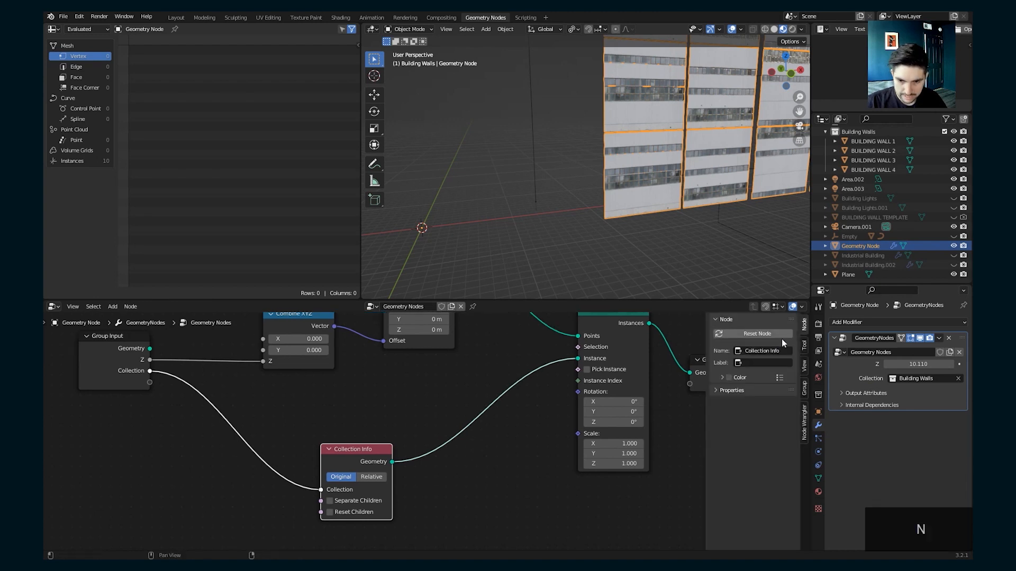
left_click(804, 388)
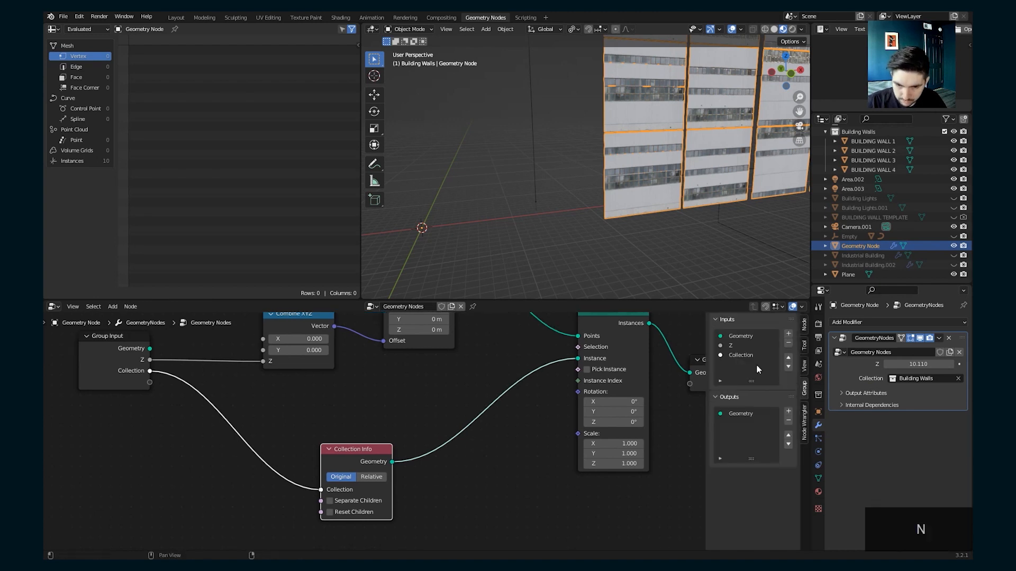
left_click(788, 358)
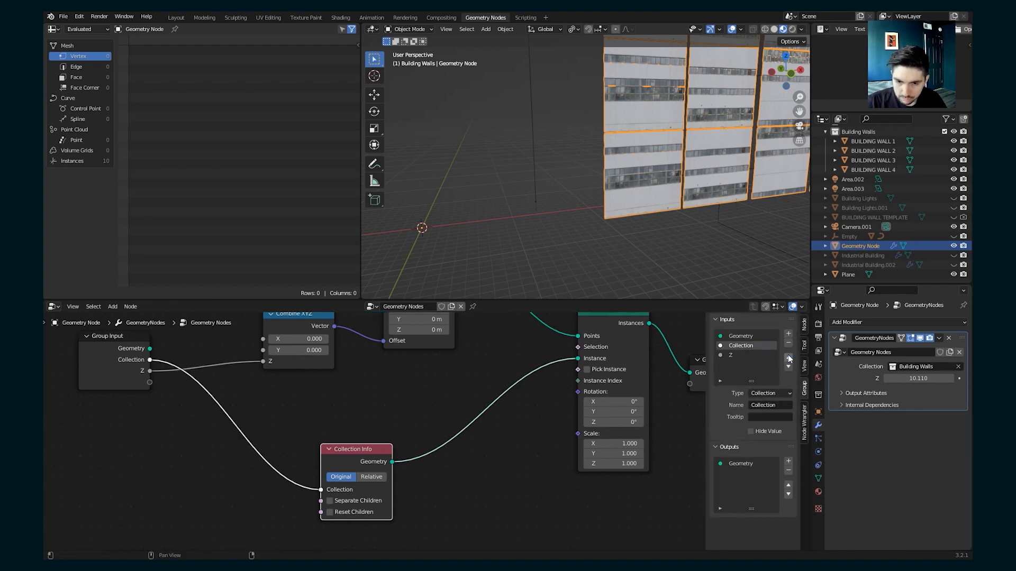
double_click(741, 355)
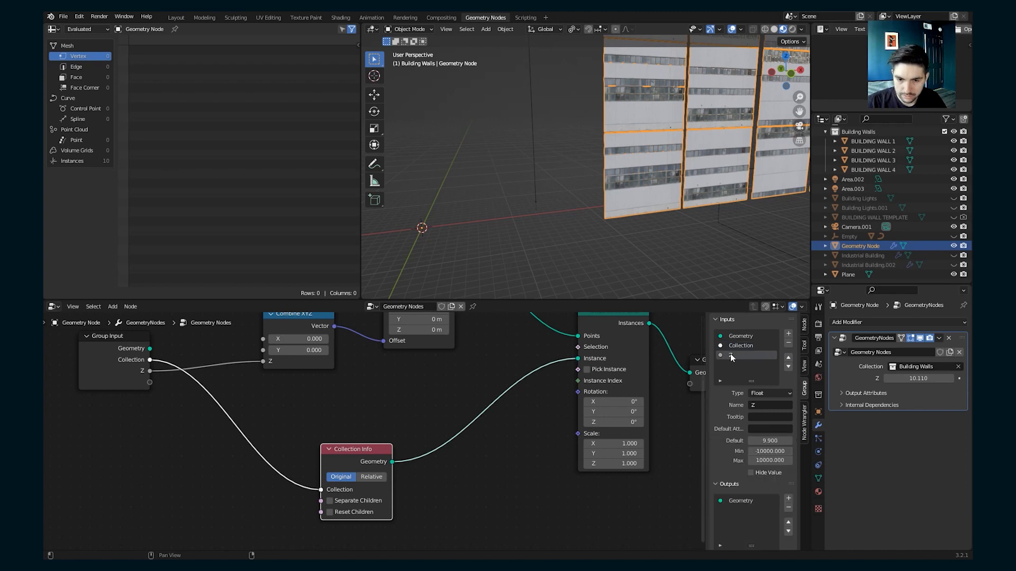
type("Offset")
key("Return")
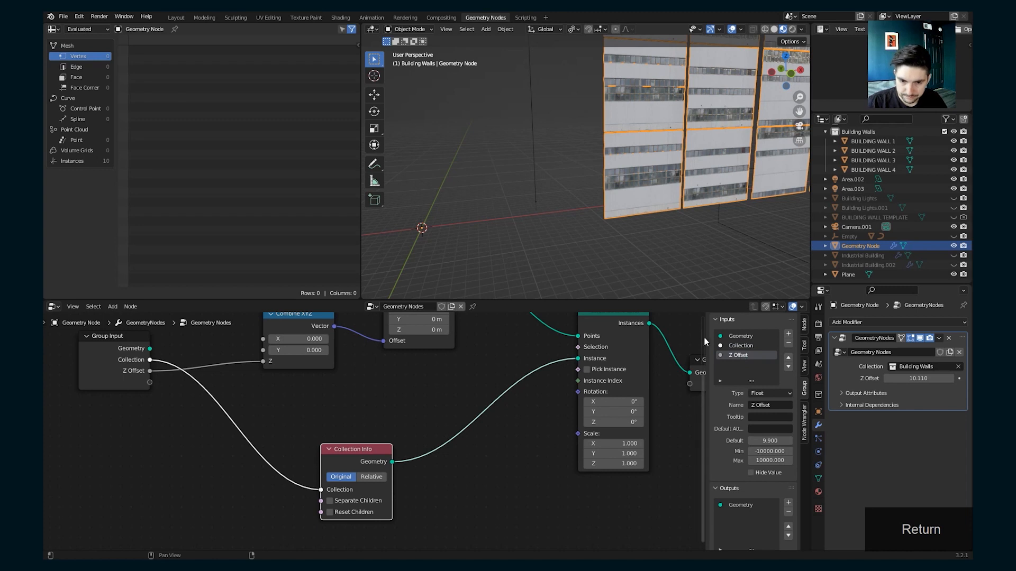
key("n")
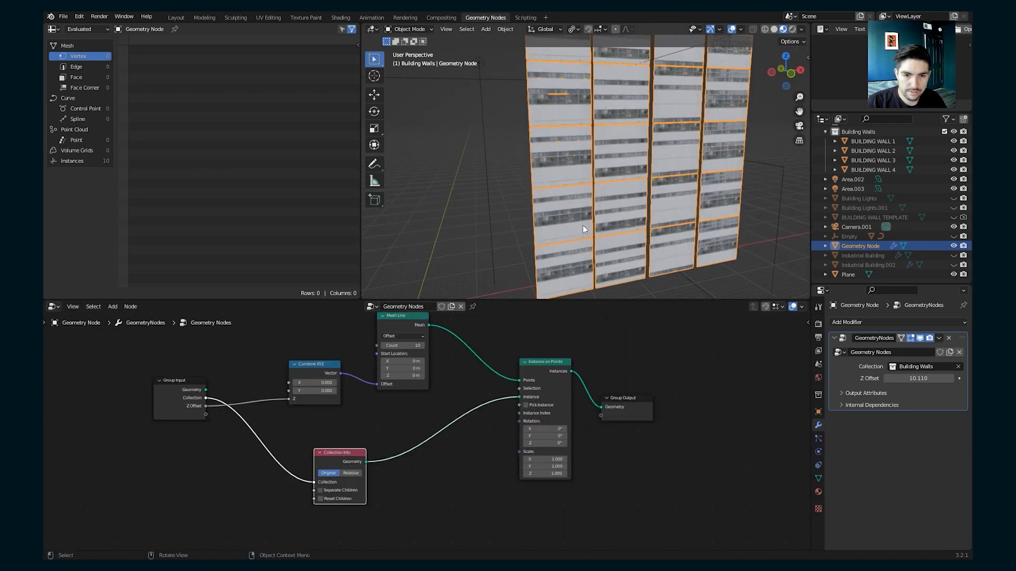
- Move the Collection Info node closer to Instance on Points and enable its Separate Children option
mouse_move(582, 226)
middle_mouse_down()
mouse_move(559, 212)
mouse_move(563, 221)
middle_mouse_up()
scroll(605, 223, "down", 2)
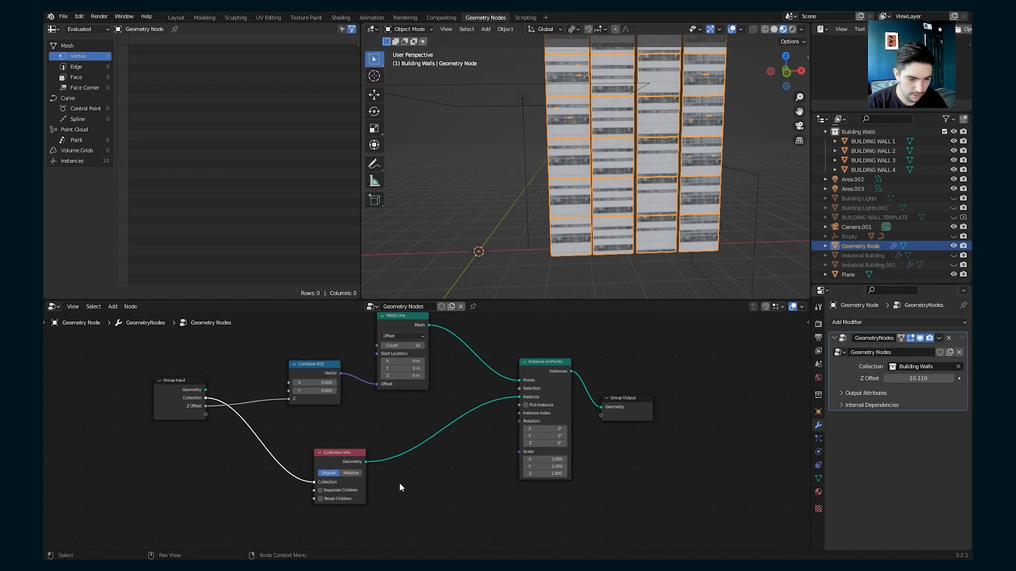
scroll(397, 482, "up", 1)
middle_click_drag(372, 480, 395, 465)
left_click_drag(356, 440, 417, 396)
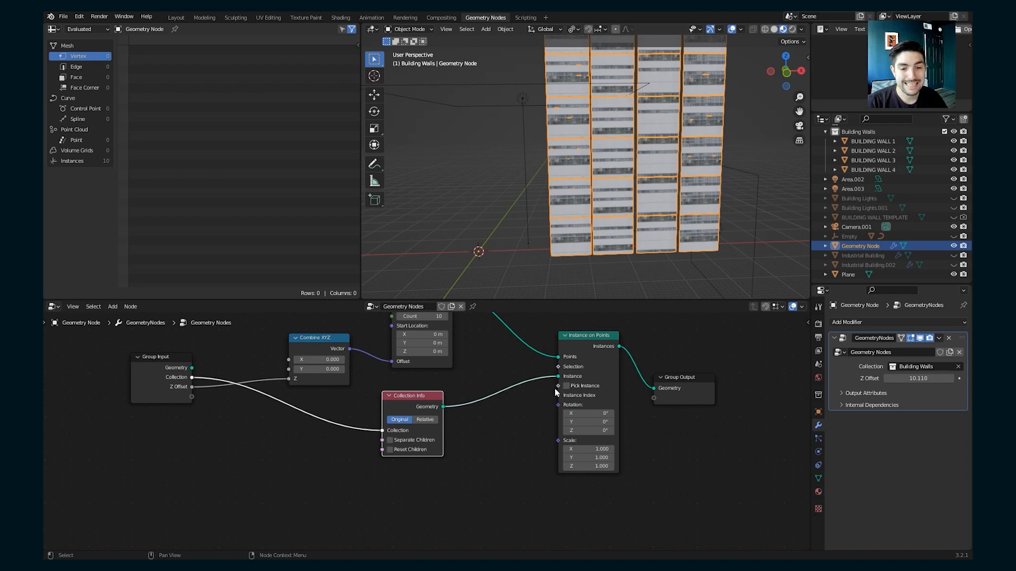
scroll(504, 421, "up", 1)
scroll(505, 421, "up", 1)
left_click(369, 445)
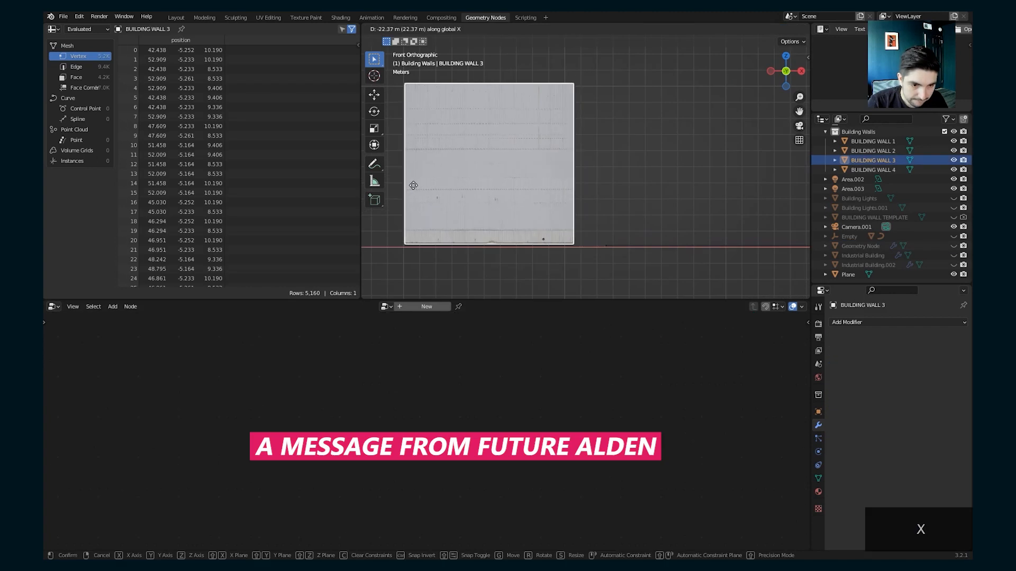
- Move BUILDING WALL 3 by about -22.37 m and BUILDING WALL 4 by about -33.85 m along X onto the other walls
left_click(414, 187)
scroll(566, 175, "down", 3)
middle_click_drag(732, 168, 675, 189, "shift")
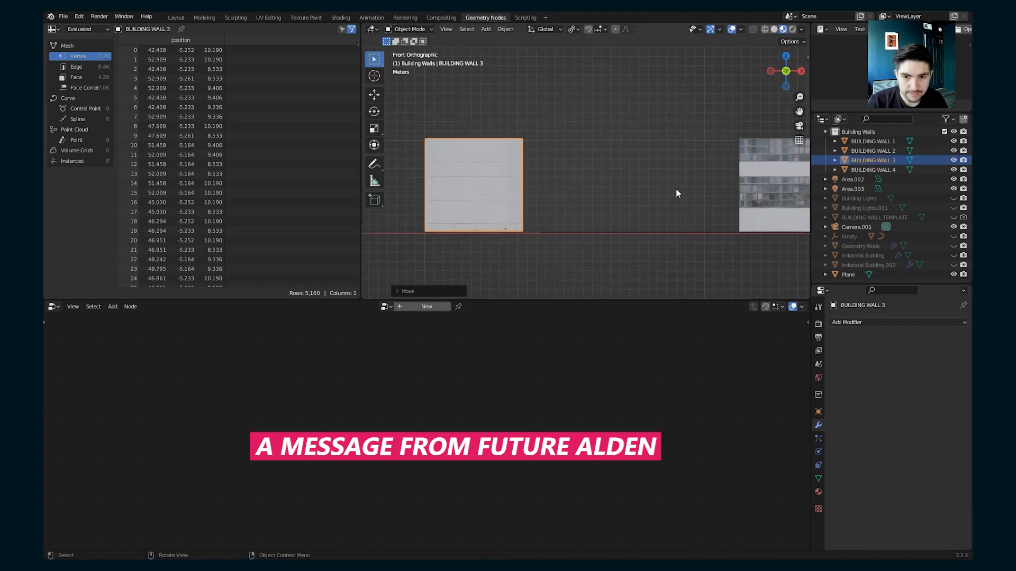
left_click(760, 198)
key("g")
key("x")
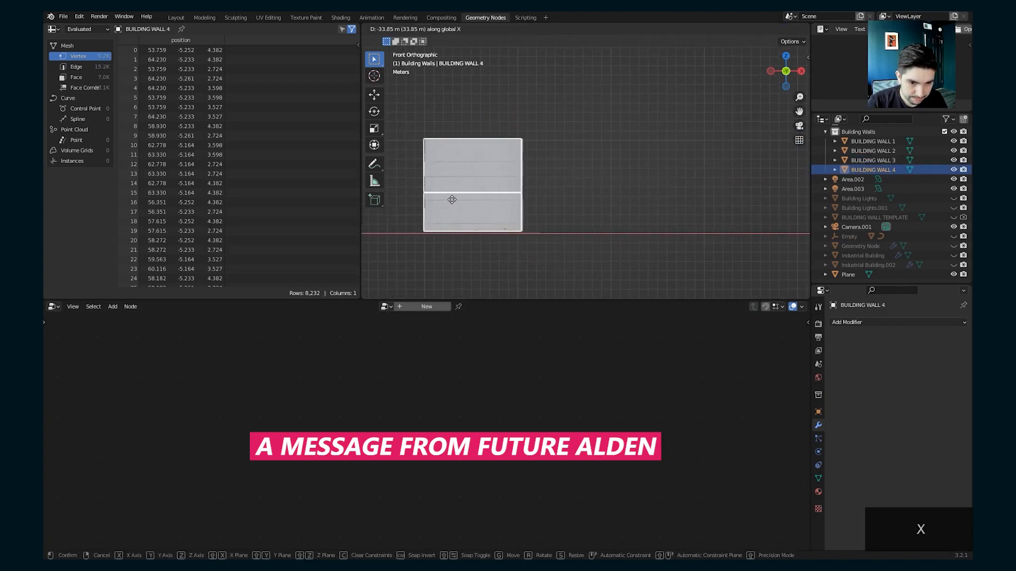
left_click(453, 199)
middle_click_drag(452, 199, 519, 184)
left_click(873, 141)
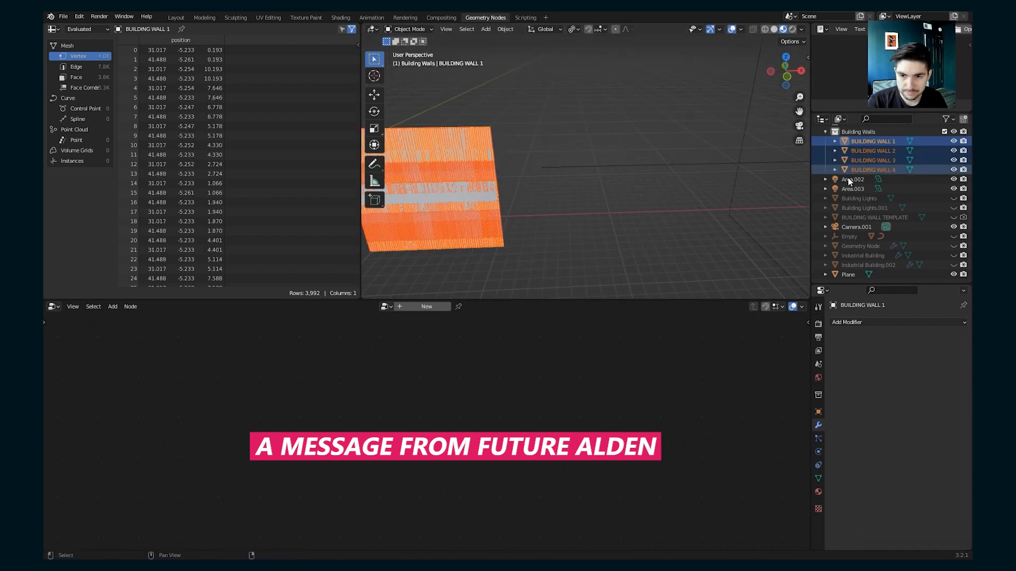
left_click(889, 170, "shift")
key("shift+a")
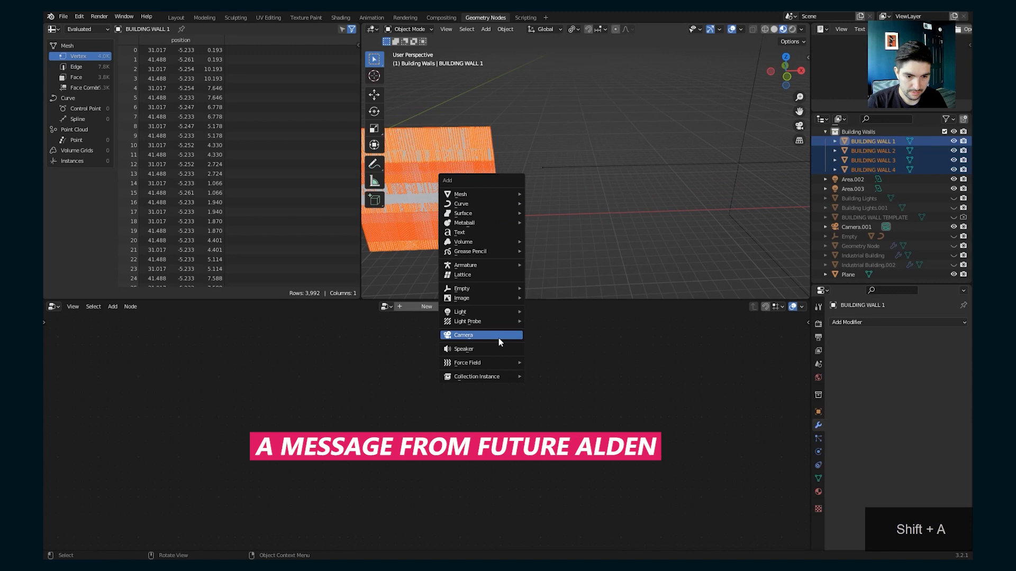
left_click(516, 132)
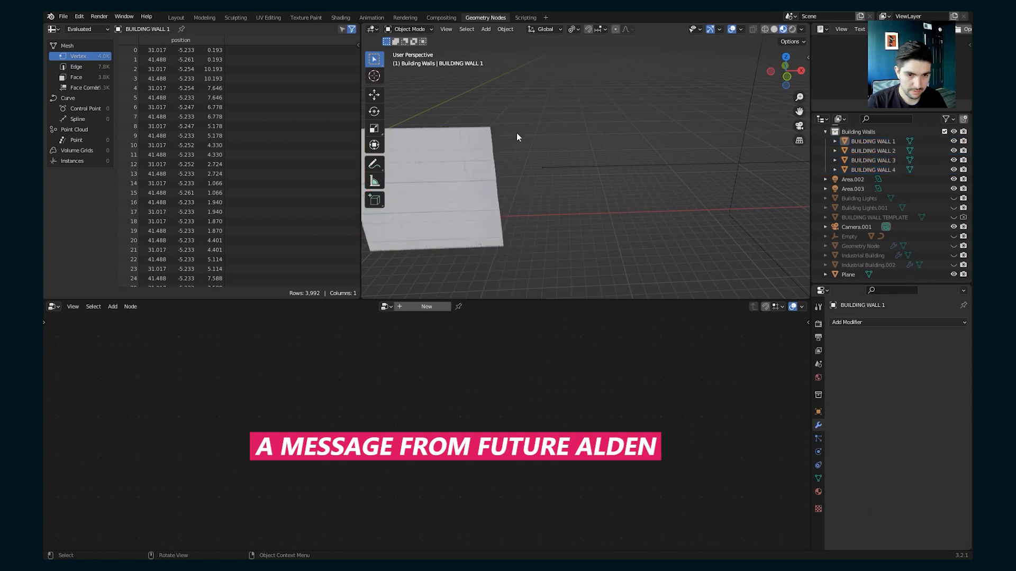
- Select BUILDING WALL 1 through BUILDING WALL 4 and apply their object transforms
left_click(905, 142)
left_click(884, 170, "shift")
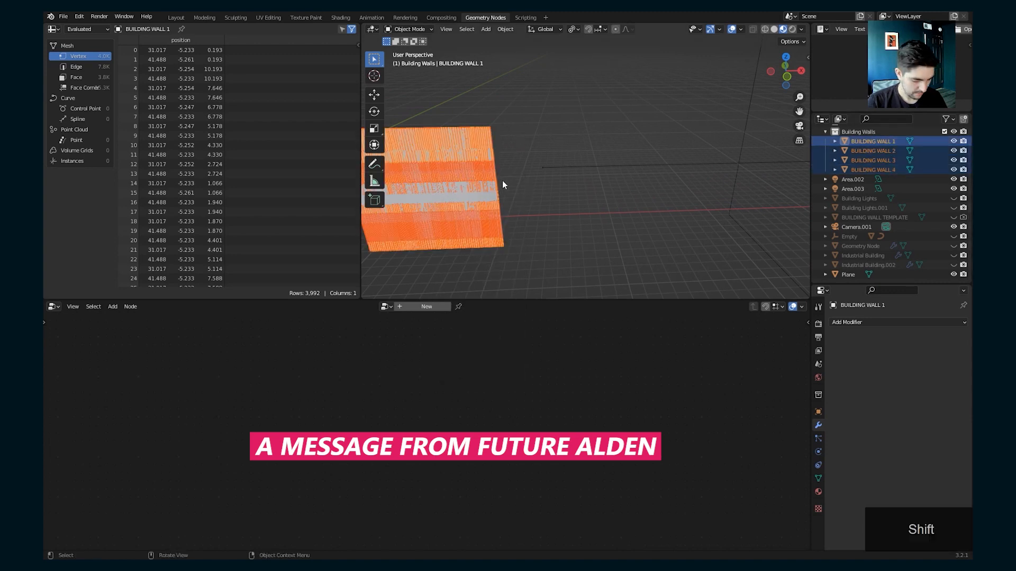
key("ctrl+a")
left_click(502, 180)
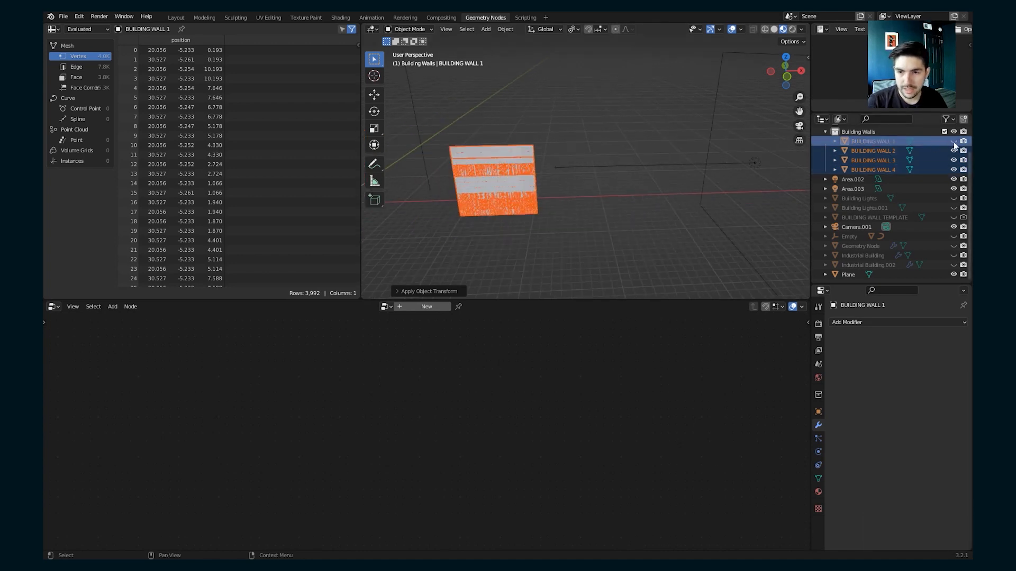
- Hide the four building walls, unhide the Geometry Node object, and select its wall stack in the viewport
left_click_drag(953, 141, 955, 169)
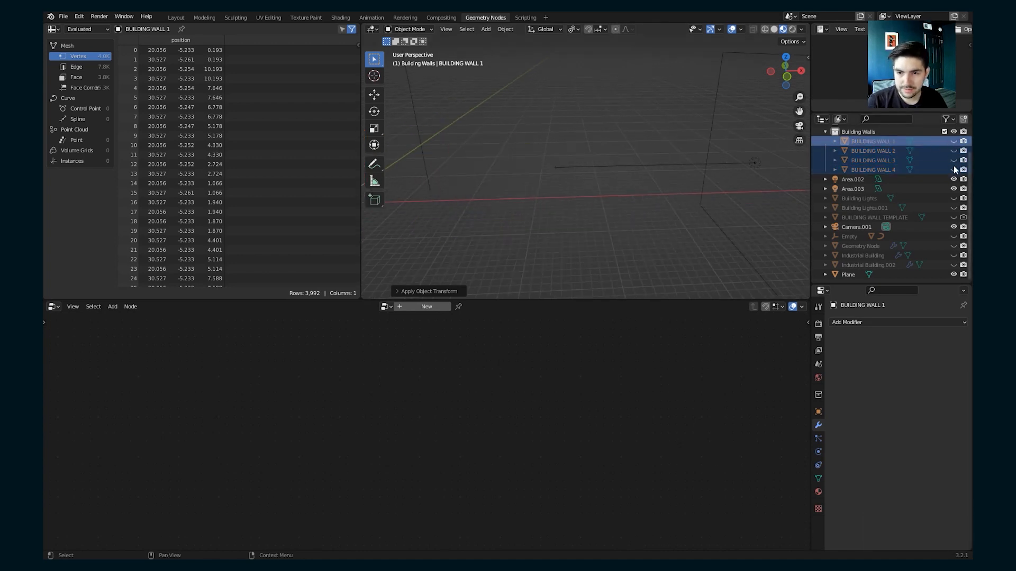
left_click(953, 246)
middle_click_drag(532, 162, 603, 181)
left_click(557, 185)
- Disconnect Random Value from Instance on Points and turn off Pick Instance and Separate Children
scroll(466, 425, "down", 1)
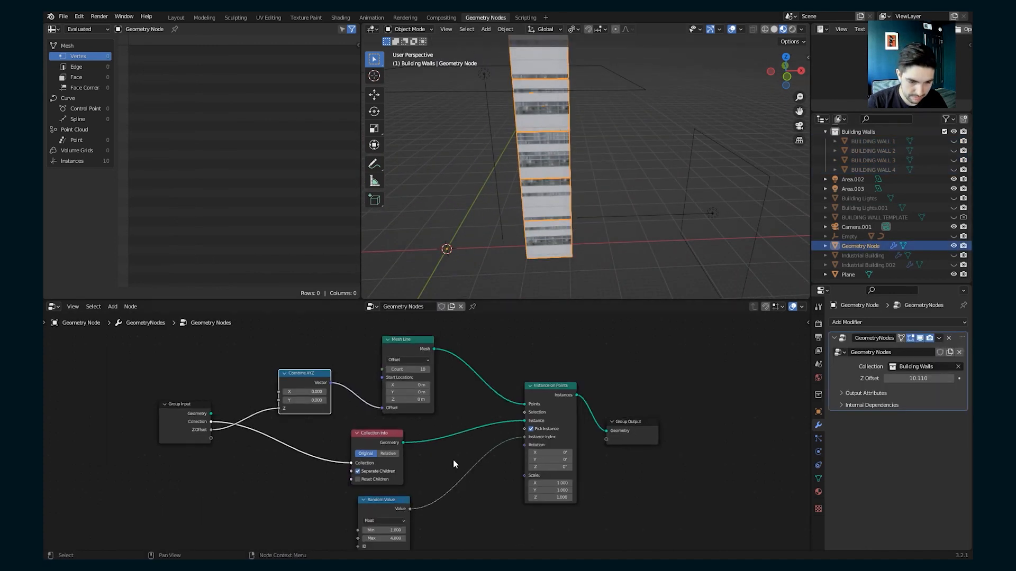
middle_click_drag(448, 468, 450, 446)
scroll(450, 449, "up", 1)
left_click(545, 404)
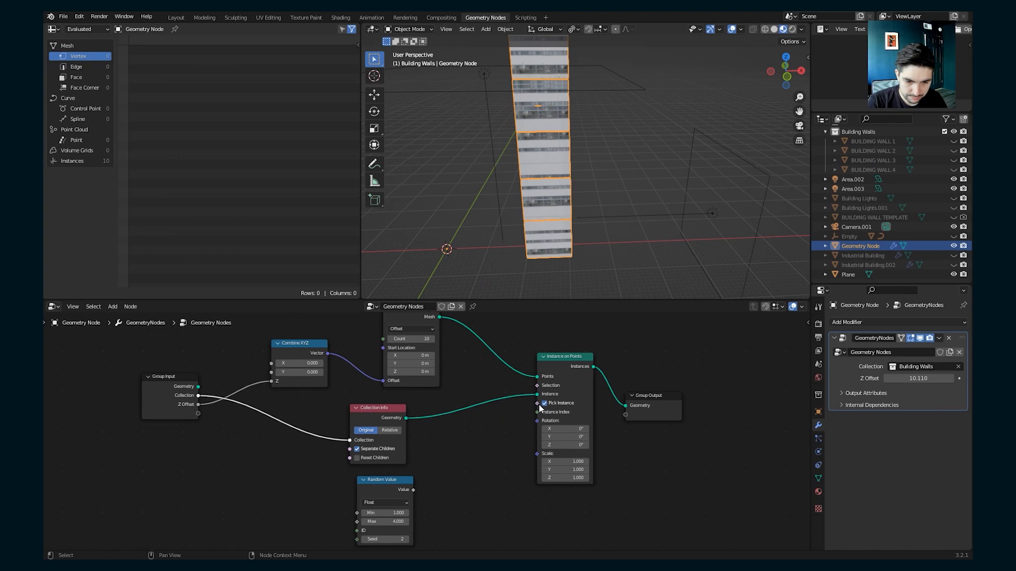
left_click(356, 448)
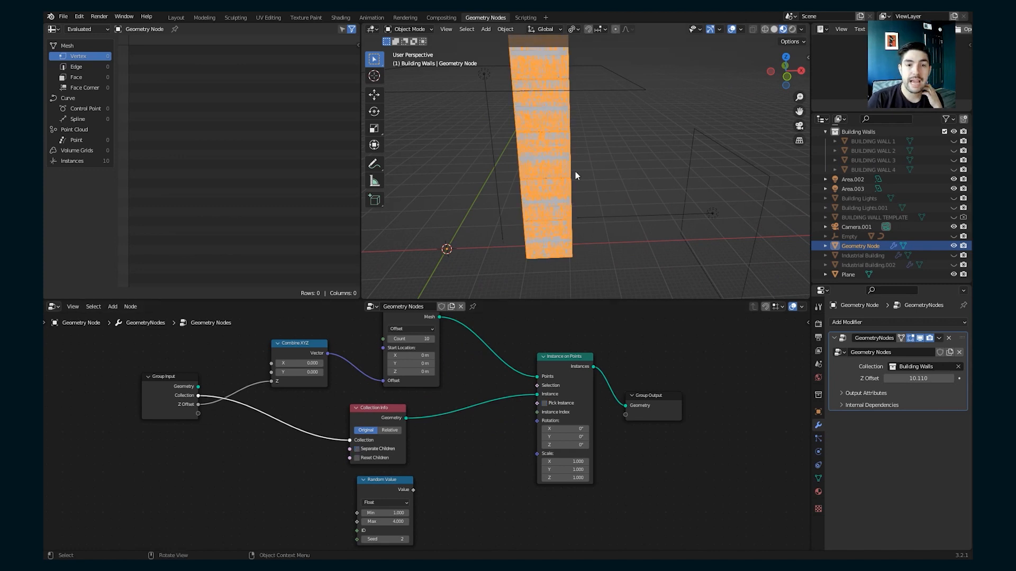
- Connect the Random Value output to Instance Index on Instance on Points and set Min to 1 and Max to 4
scroll(487, 405, "up", 2)
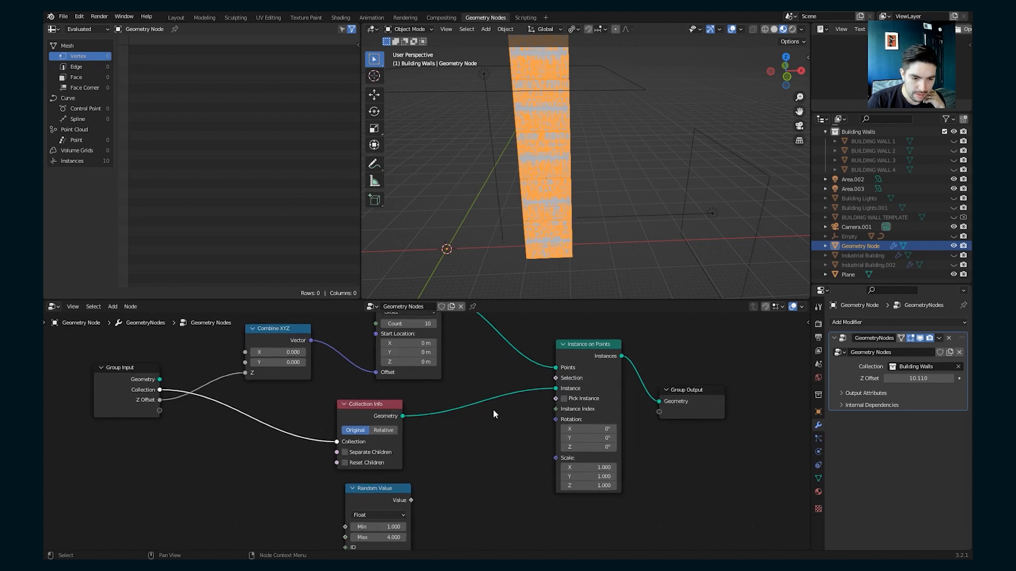
middle_click_drag(439, 495, 429, 469)
left_click_drag(400, 480, 564, 387)
middle_click_drag(417, 501, 416, 475)
left_click(381, 481)
type("1")
key("Return")
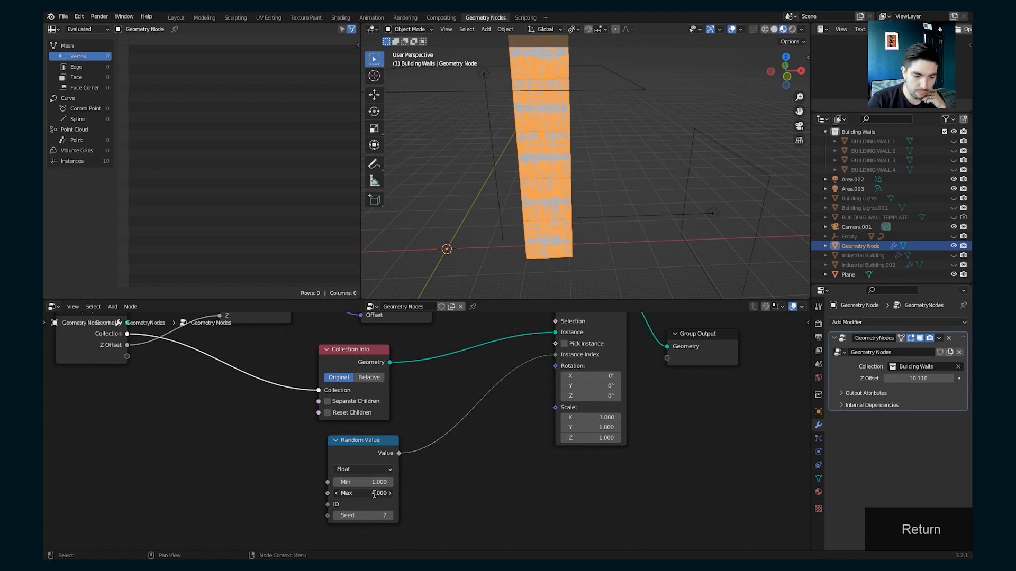
key("Return")
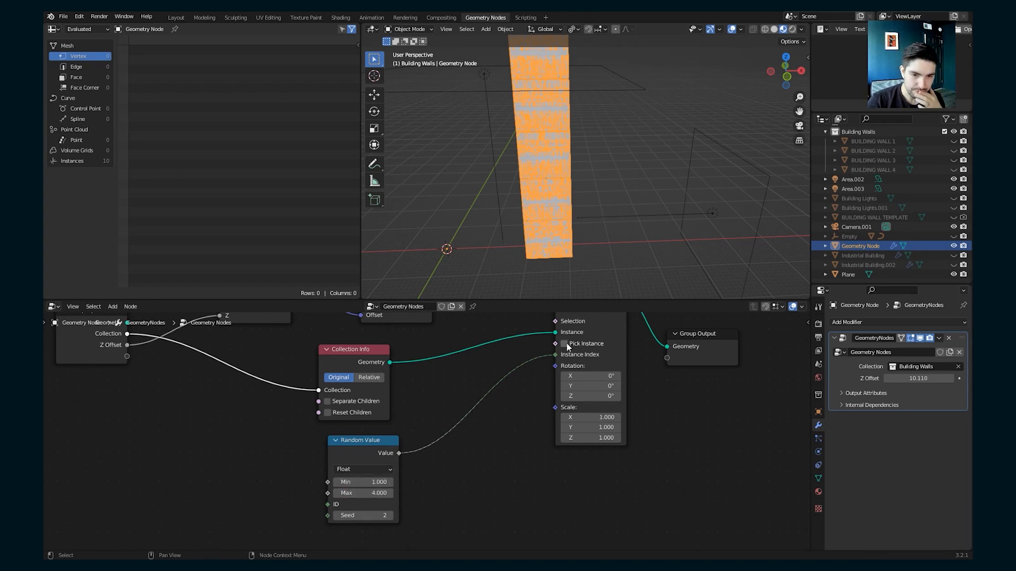
- Enable Pick Instance on Instance on Points and Separate Children on Collection Info, and inspect the randomised wall stack
left_click(328, 401)
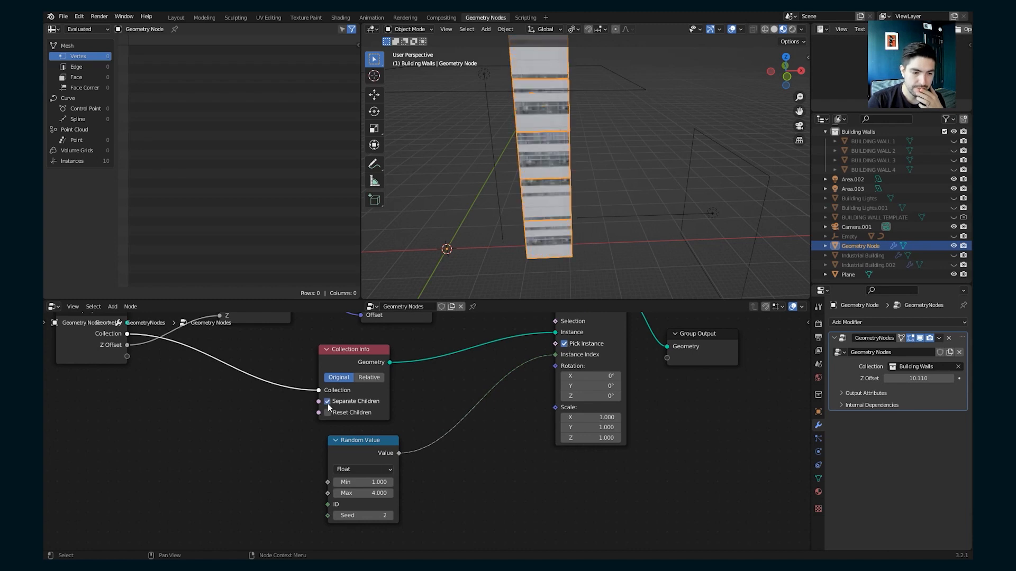
mouse_move(569, 173)
middle_mouse_down()
mouse_move(582, 173)
mouse_move(565, 229)
mouse_move(566, 155)
middle_mouse_up()
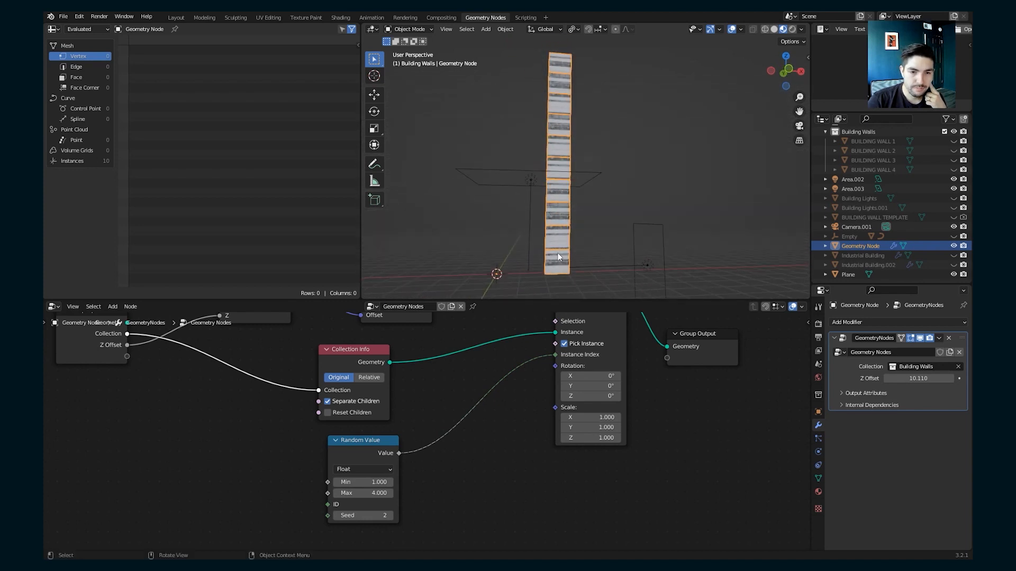
left_click(664, 154)
middle_click_drag(646, 209, 635, 226)
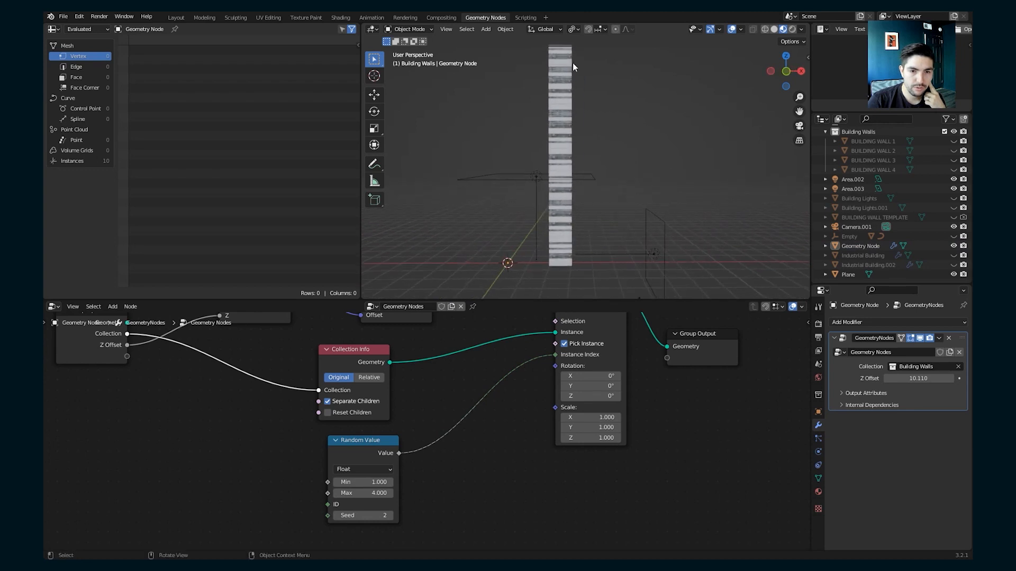
left_click(570, 269)
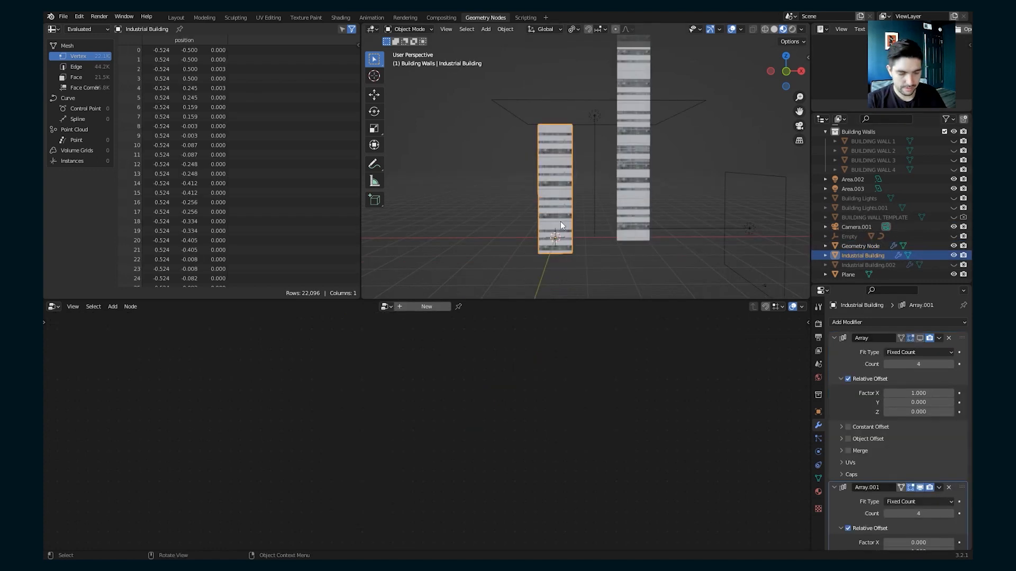
- Raise the Industrial Building onto the ground grid line and move it along X to stand beside the geometry nodes stack
key("g")
key("z")
left_click(568, 208)
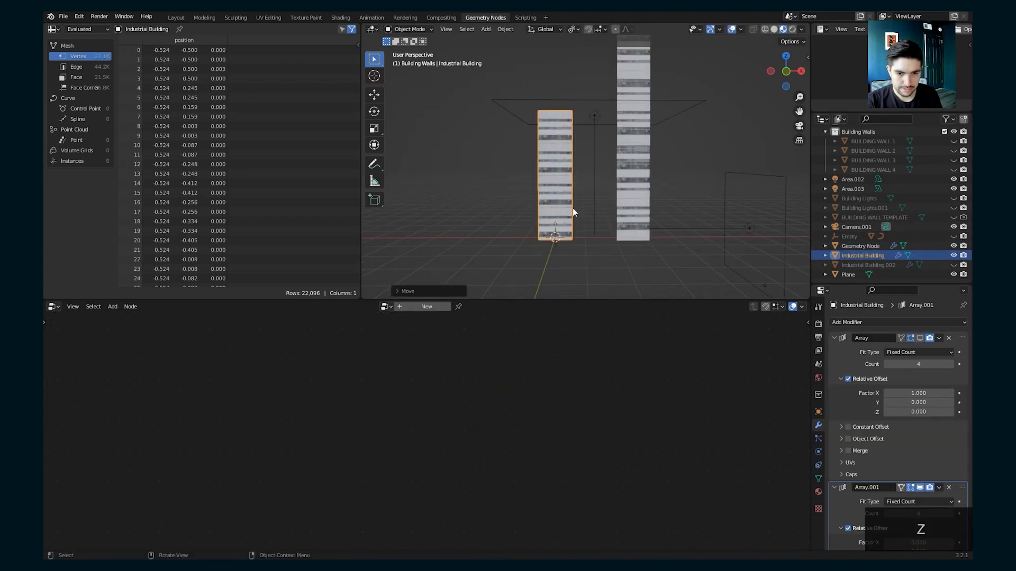
key("g")
key("x")
left_click(602, 209)
scroll(606, 212, "up", 2)
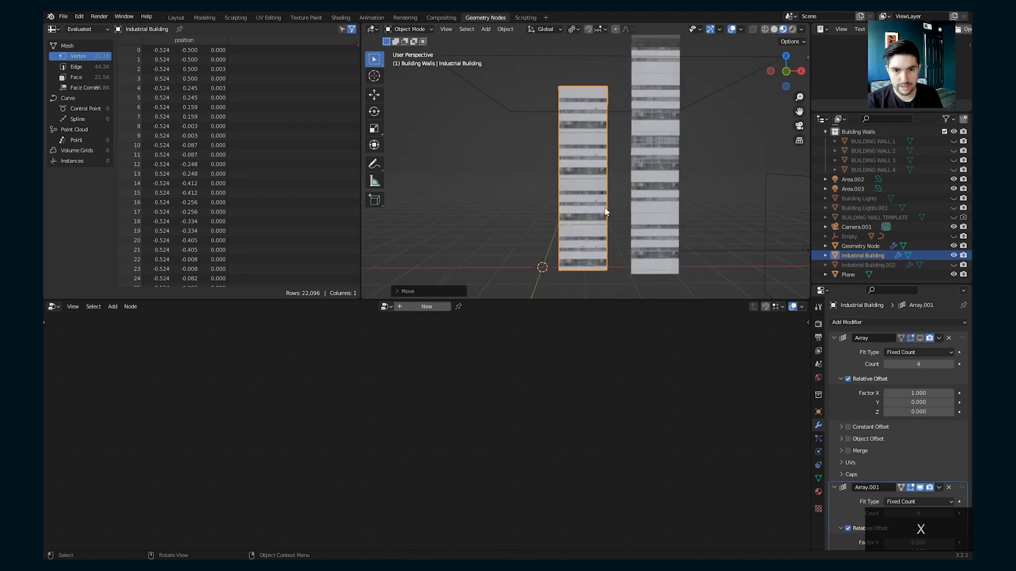
left_click_drag(605, 208, 551, 201, "shift")
left_click(618, 168)
left_click(540, 181)
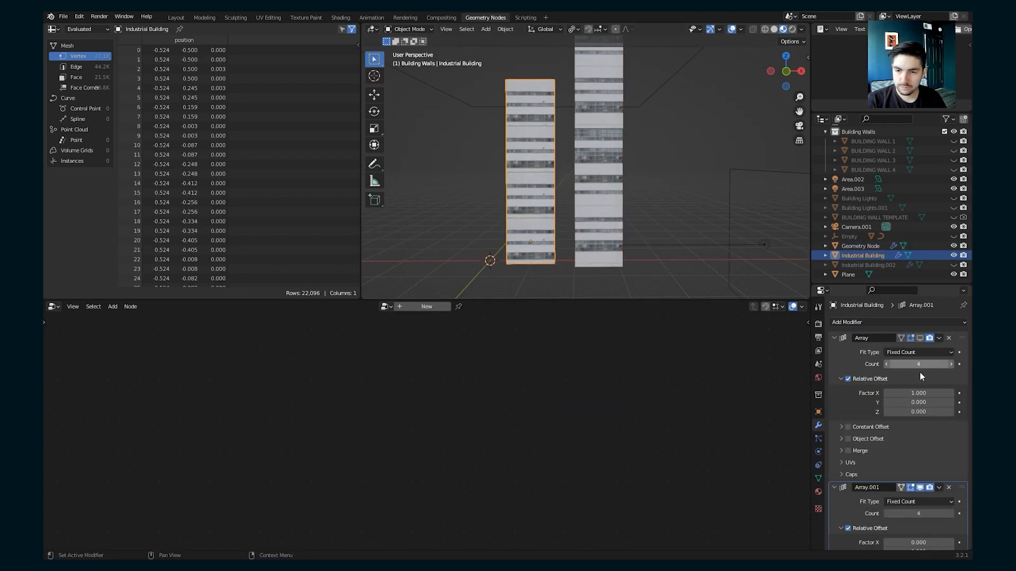
- Set the Array.001 count of the Industrial Building to 29 and compare the two towers in the viewport
left_click_drag(918, 514, 941, 514)
scroll(624, 201, "down", 6)
scroll(595, 244, "up", 3)
middle_click_drag(610, 146, 628, 166, "shift")
scroll(643, 135, "down", 1)
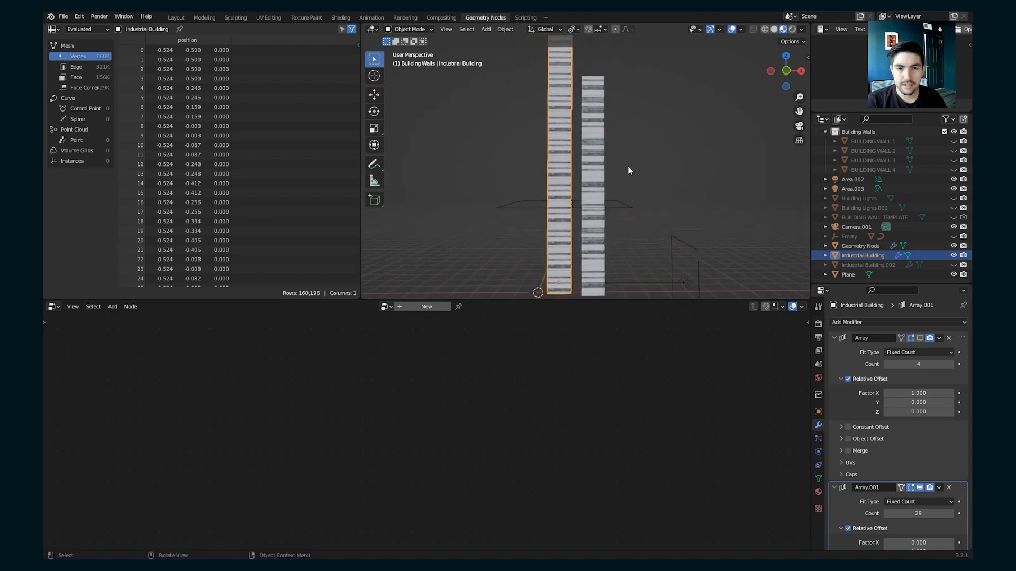
left_click(747, 193)
scroll(747, 194, "down", 1)
middle_click_drag(682, 210, 586, 232)
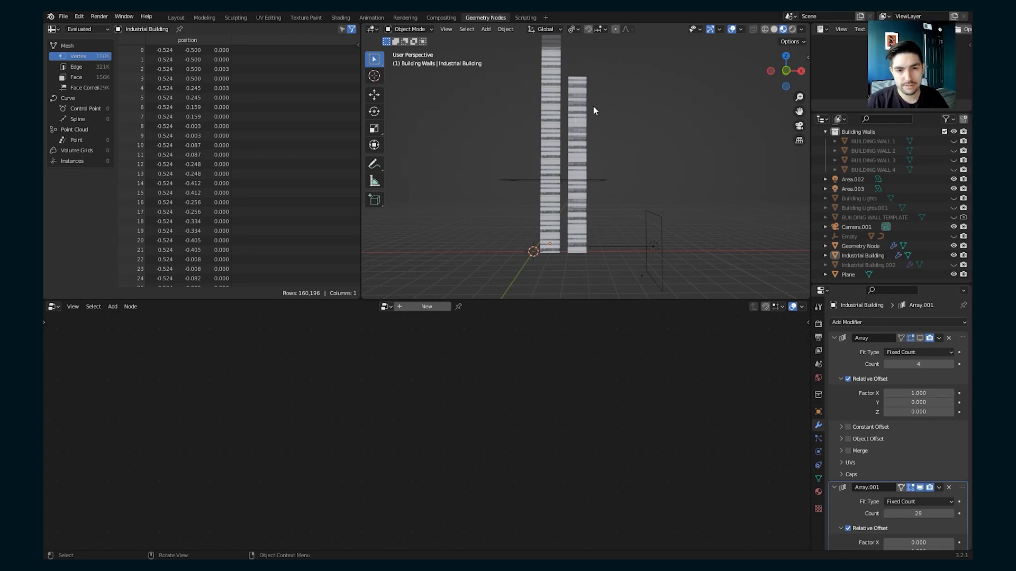
- Hide the Industrial Building and select the Geometry Node wall stack
left_click(554, 103)
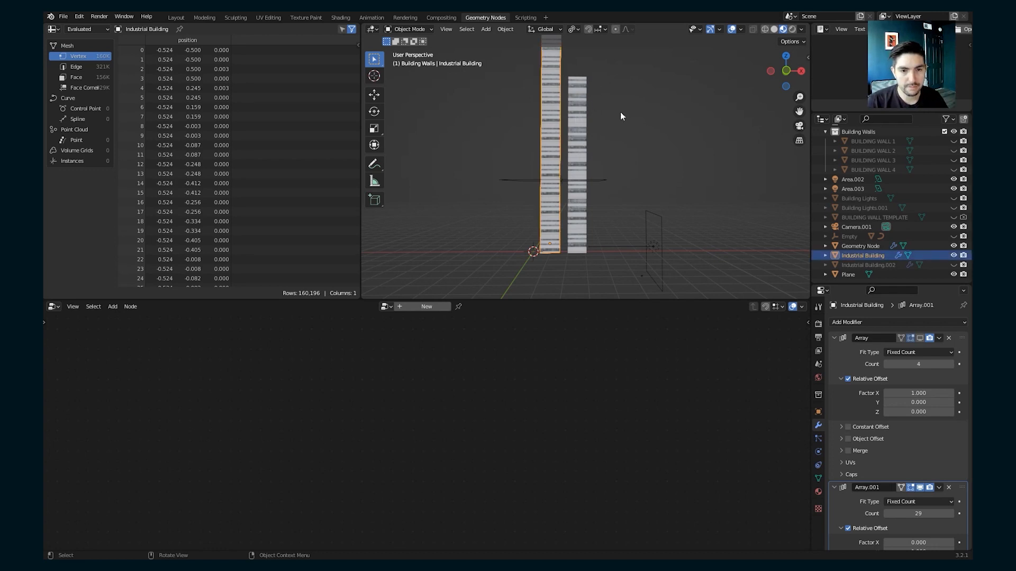
left_click(953, 256)
scroll(582, 173, "up", 2)
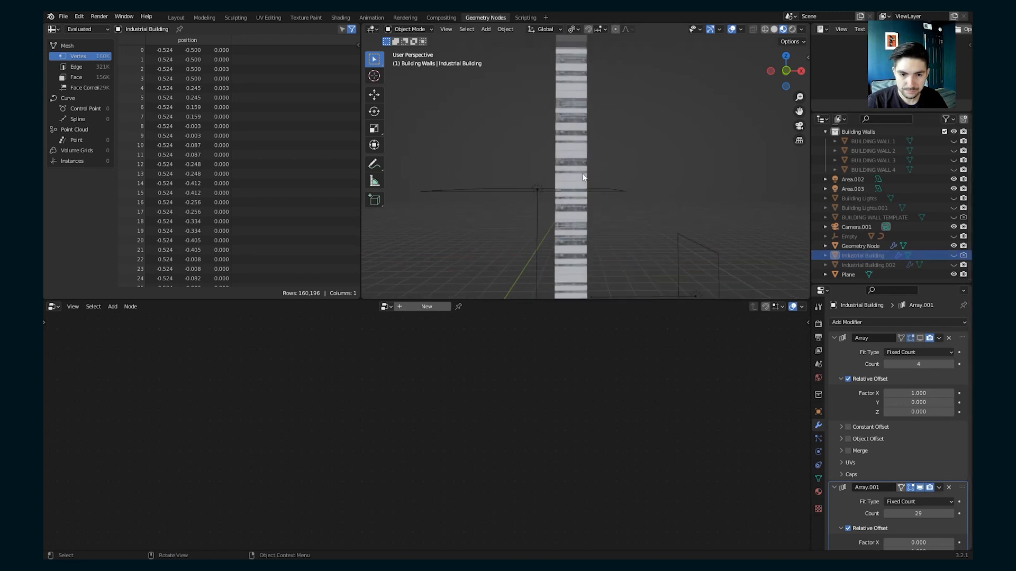
left_click(583, 174)
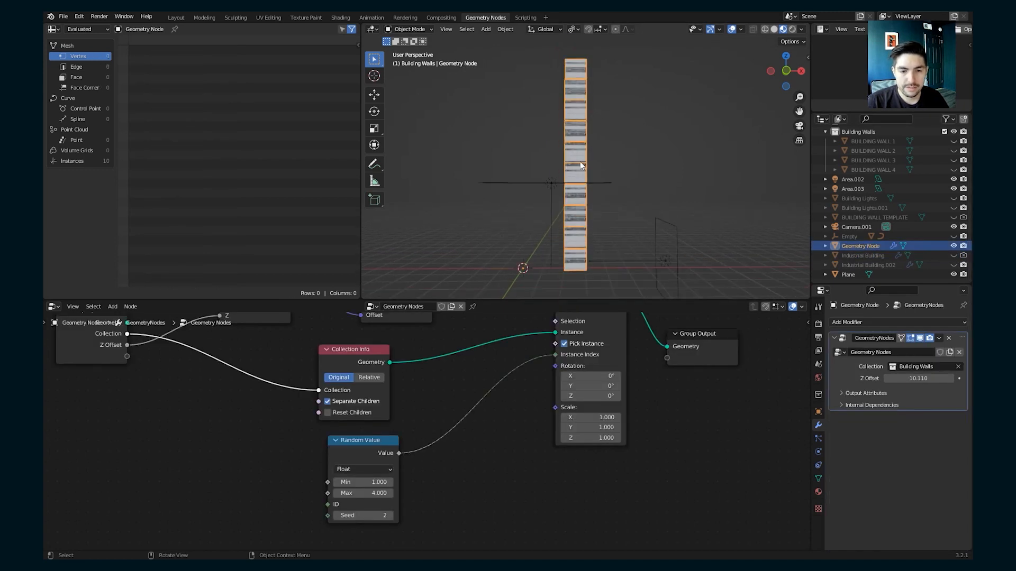
- Reposition the Group Output and Instance on Points nodes to make more room between them
scroll(489, 411, "down", 3)
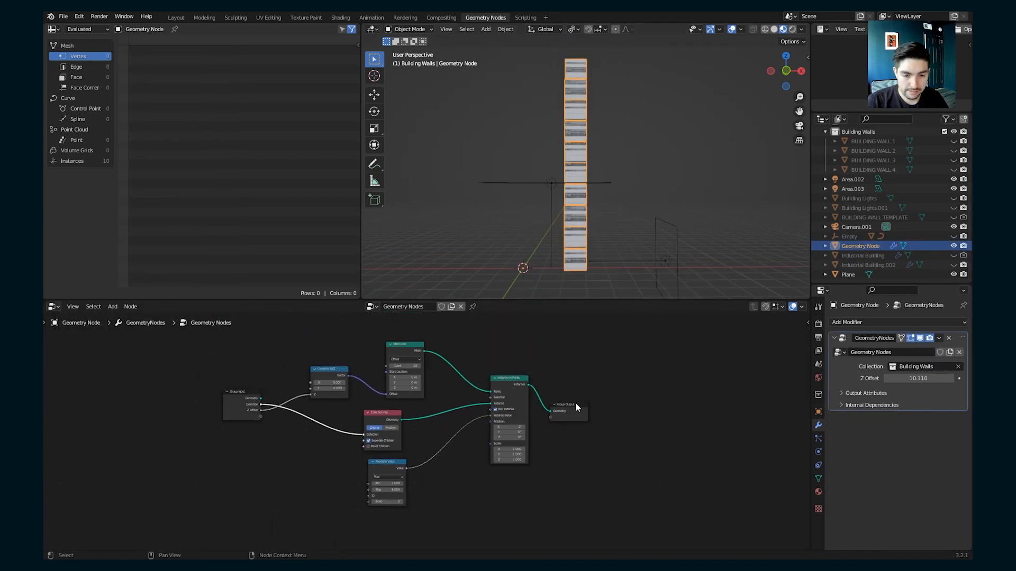
left_click_drag(575, 402, 643, 347)
left_click_drag(509, 379, 505, 405)
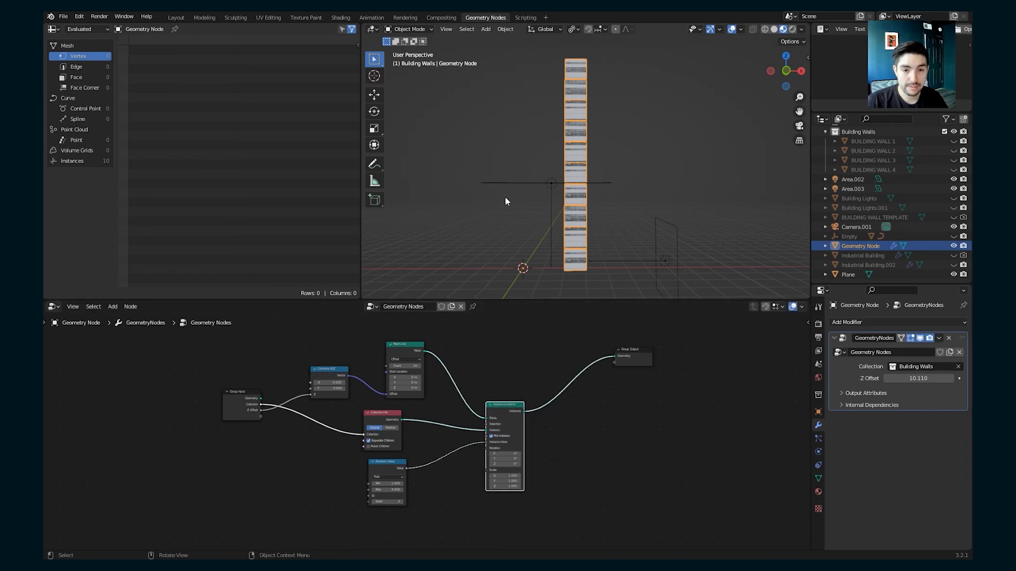
- Expose the Random Value node's Seed by connecting it to a new Group Input socket
scroll(408, 398, "up", 1)
middle_click_drag(409, 398, 458, 382)
left_click(237, 372)
scroll(365, 482, "up", 1)
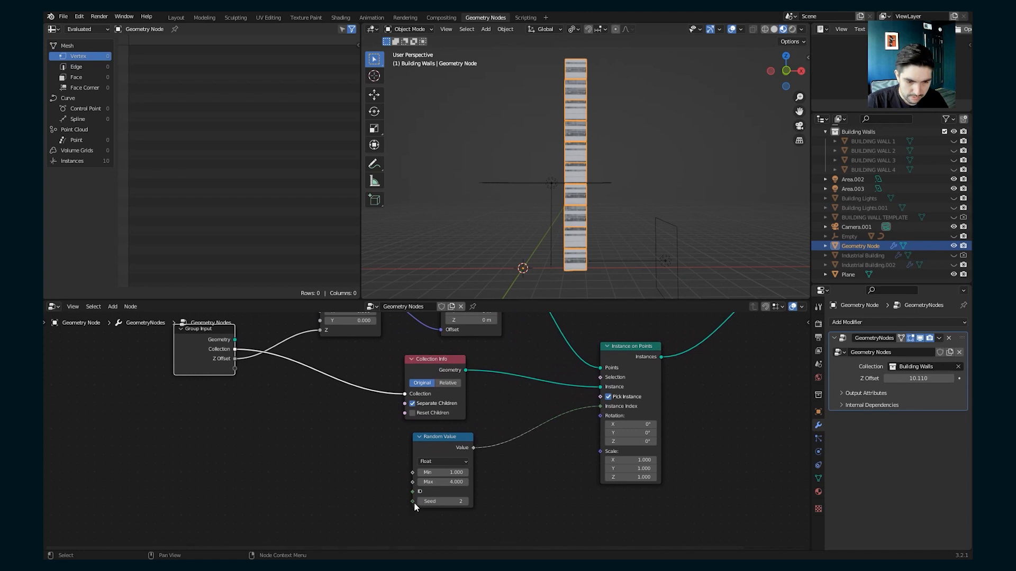
left_click_drag(412, 501, 234, 368)
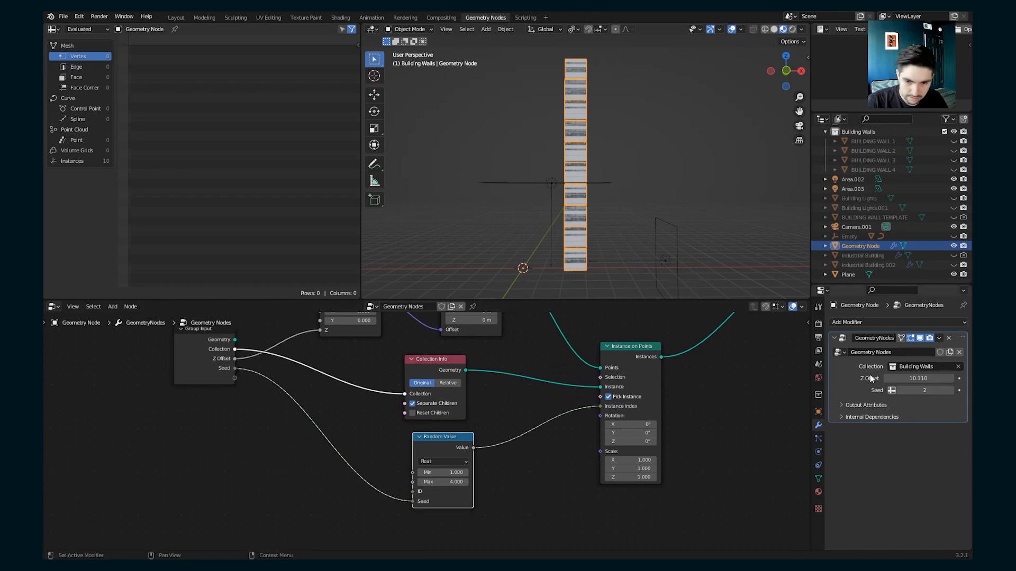
- Rename the exposed Seed group input to Random Seed
key("n")
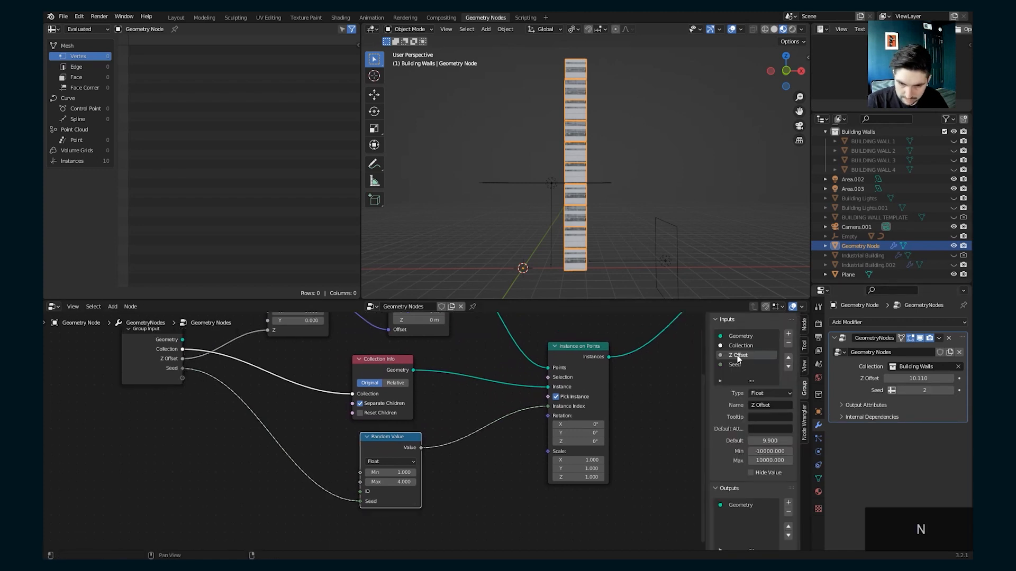
double_click(735, 365)
type("Rand")
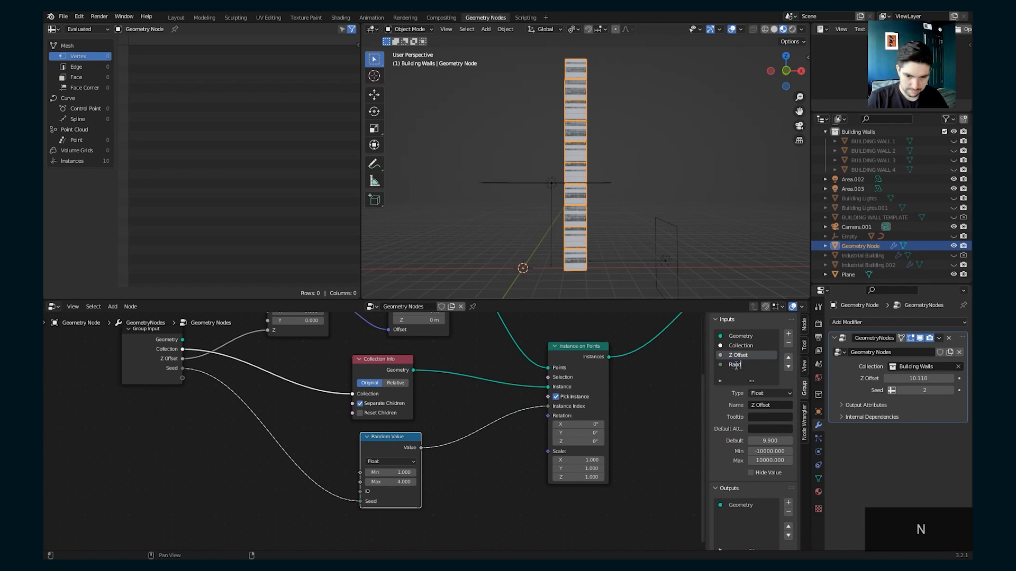
type("om Seed")
key("Return")
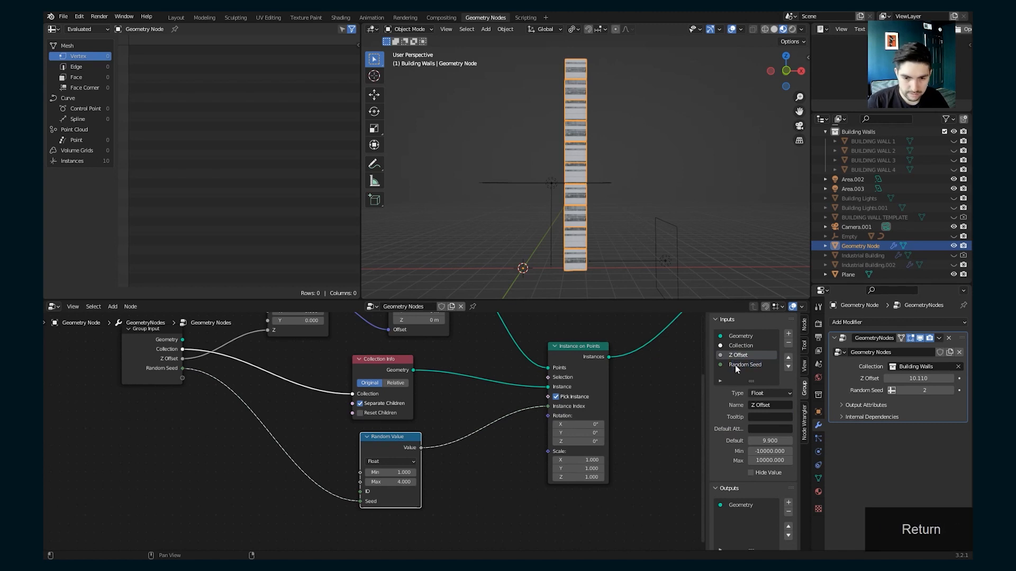
- Duplicate the Combine XYZ, Mesh Line, Collection Info and Instance on Points nodes together and place the copies above the originals
scroll(321, 411, "down", 6)
middle_click_drag(320, 411, 295, 471)
left_click(262, 374)
left_click_drag(272, 364, 370, 417)
left_click(438, 437, "shift")
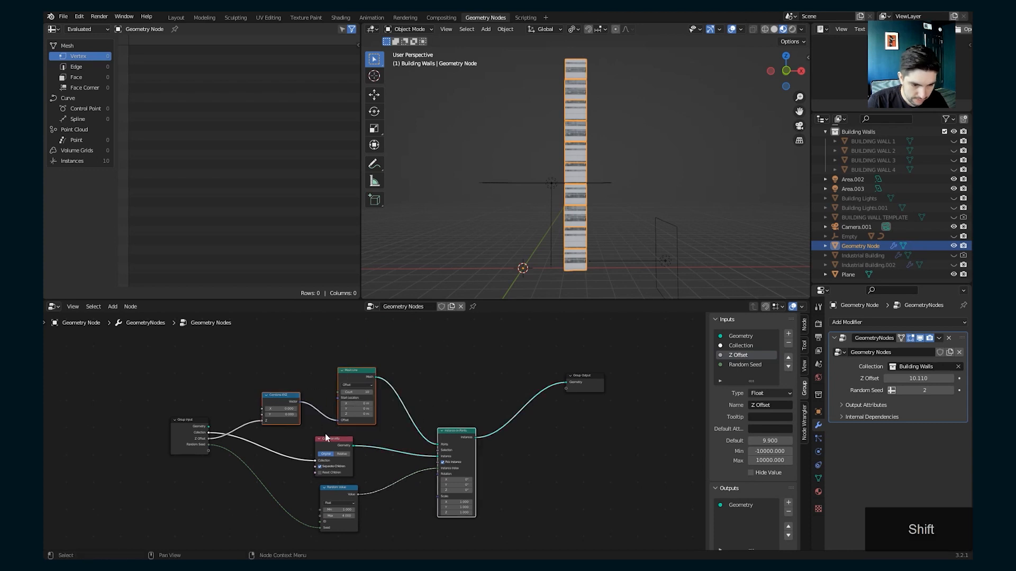
left_click(337, 443, "shift")
scroll(449, 448, "down", 3)
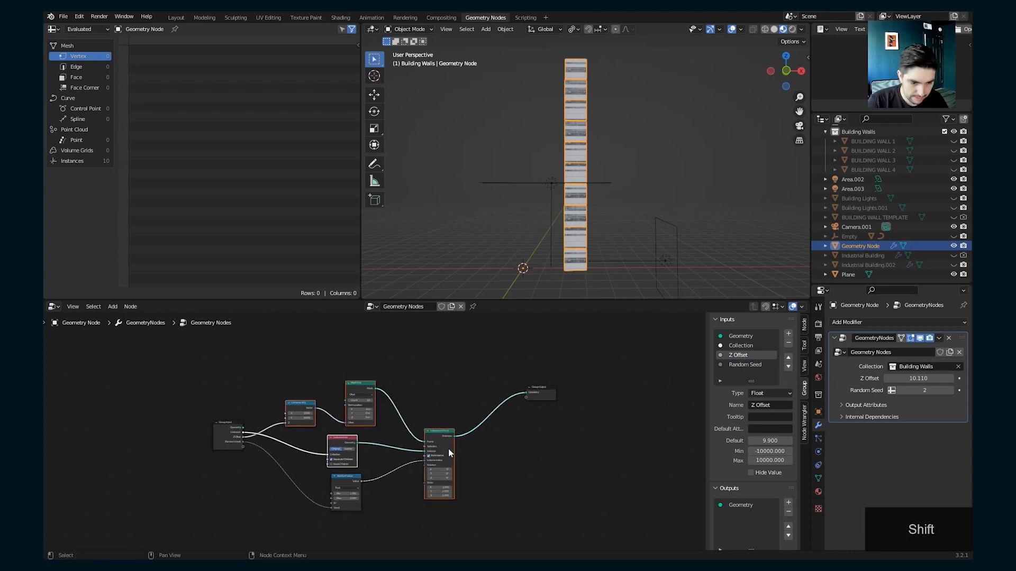
middle_click_drag(438, 461, 429, 478)
key("shift+d")
left_click(450, 376)
- Set X to 1 on the duplicated Combine XYZ node
scroll(392, 406, "up", 3)
middle_click_drag(278, 388, 282, 406)
middle_click_drag(286, 364, 282, 410)
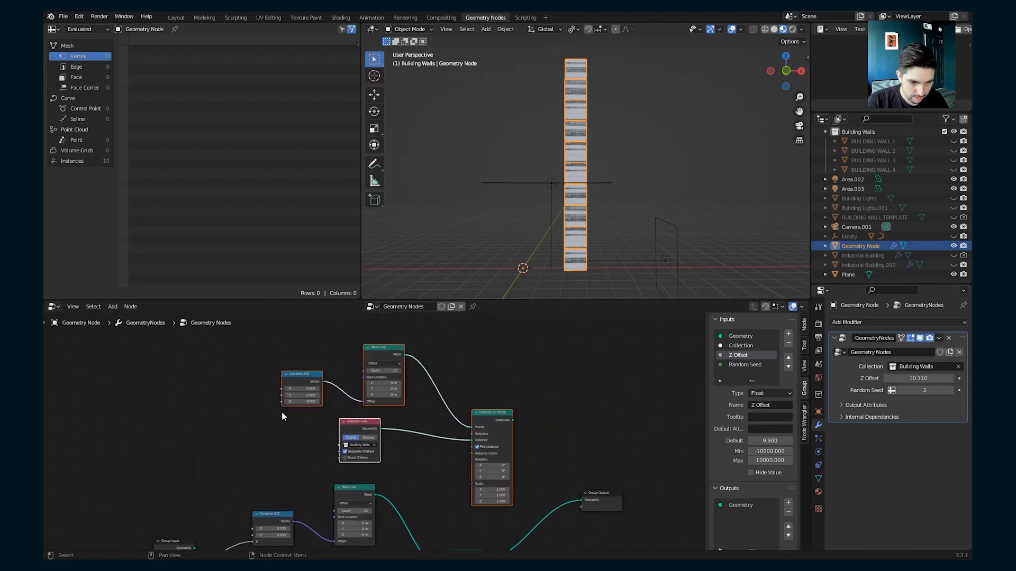
scroll(282, 408, "up", 2)
left_click(291, 398)
key("Return")
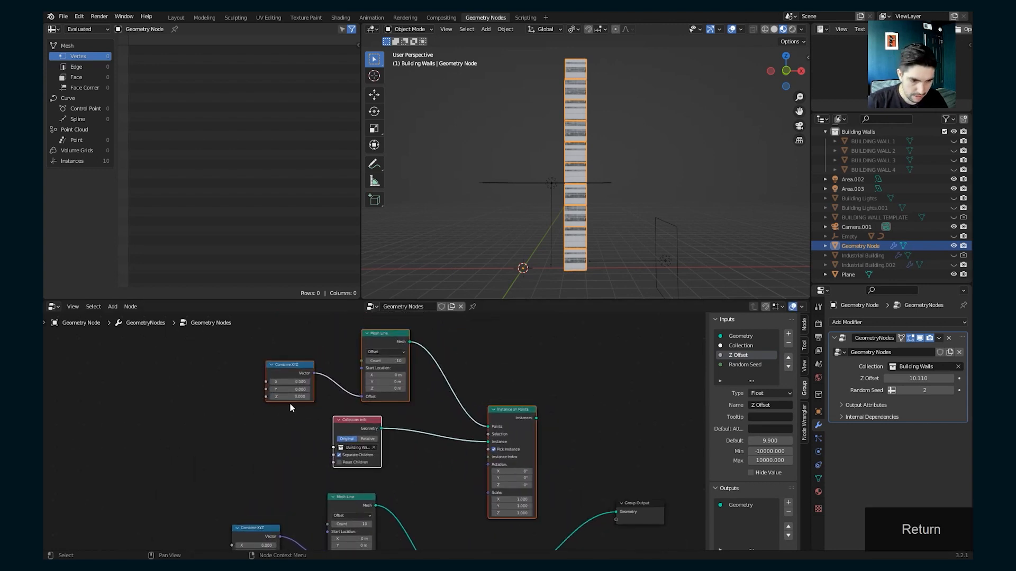
left_click(296, 382)
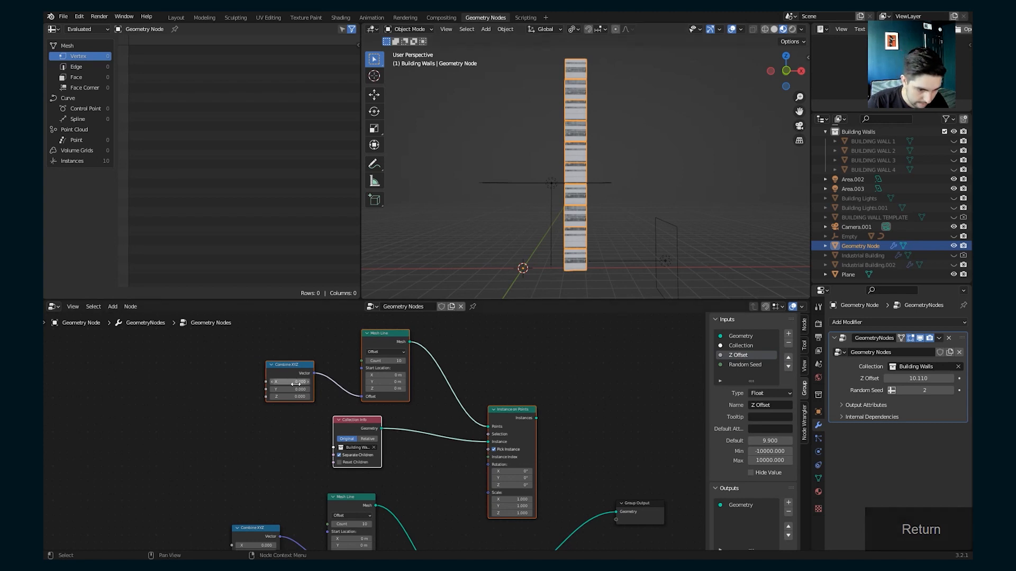
type("1")
key("Return")
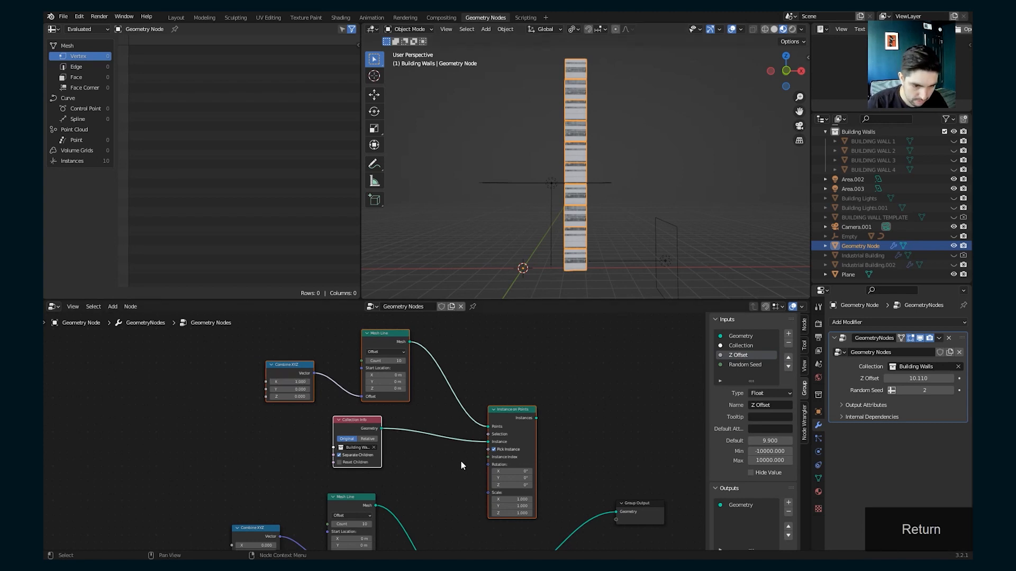
- Connect the original Instance on Points output to the duplicate's Instance input and delete the duplicated Collection Info node
middle_click_drag(427, 460, 345, 429)
middle_click_drag(366, 461, 350, 443)
middle_click_drag(460, 457, 463, 423)
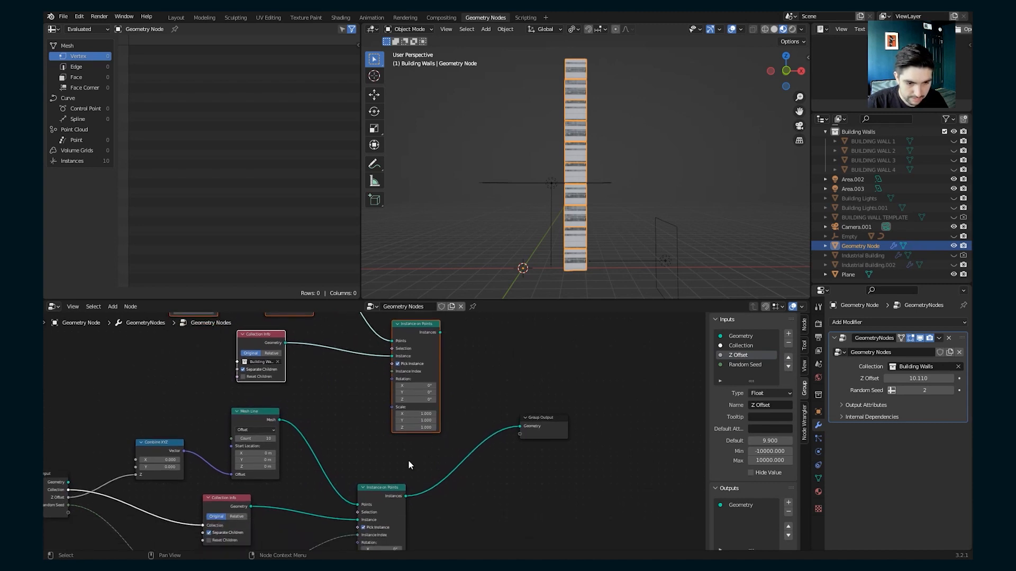
left_click_drag(388, 491, 392, 357)
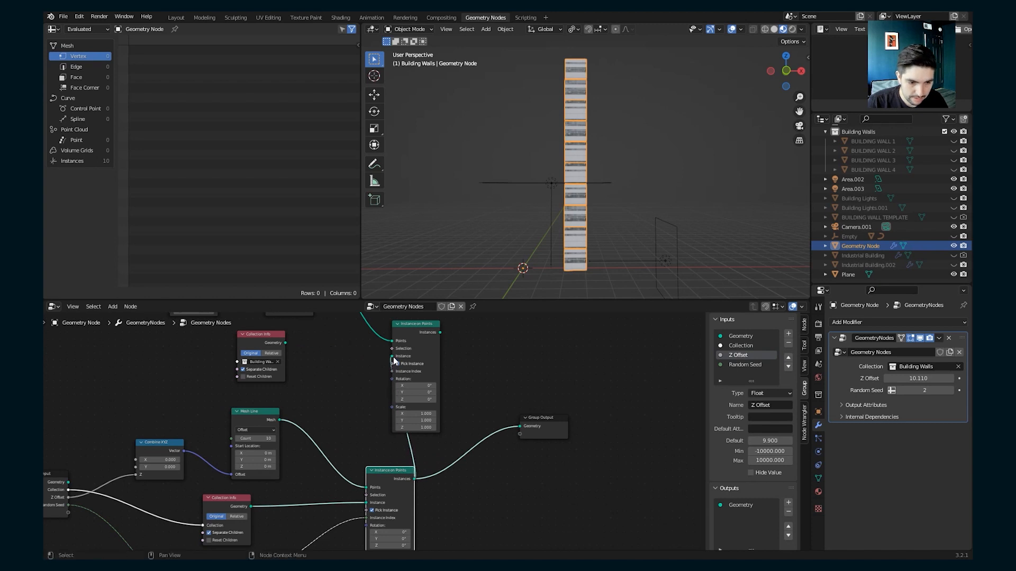
left_click(258, 337)
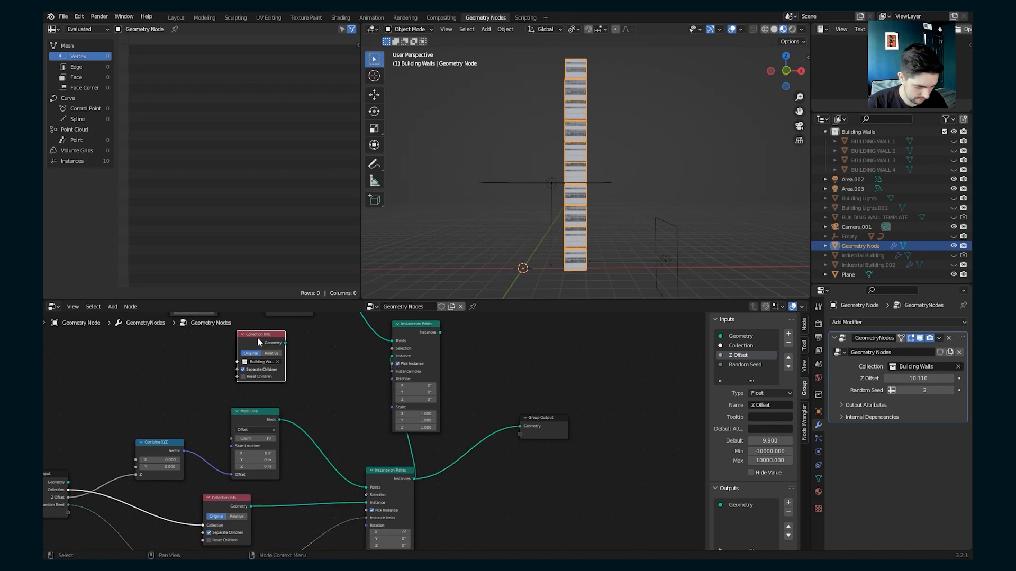
key("x")
- Turn off Pick Instance on the duplicated Instance on Points, connect its Instances to Group Output, and tidy the node layout
left_click(397, 364)
left_click_drag(417, 332, 521, 428)
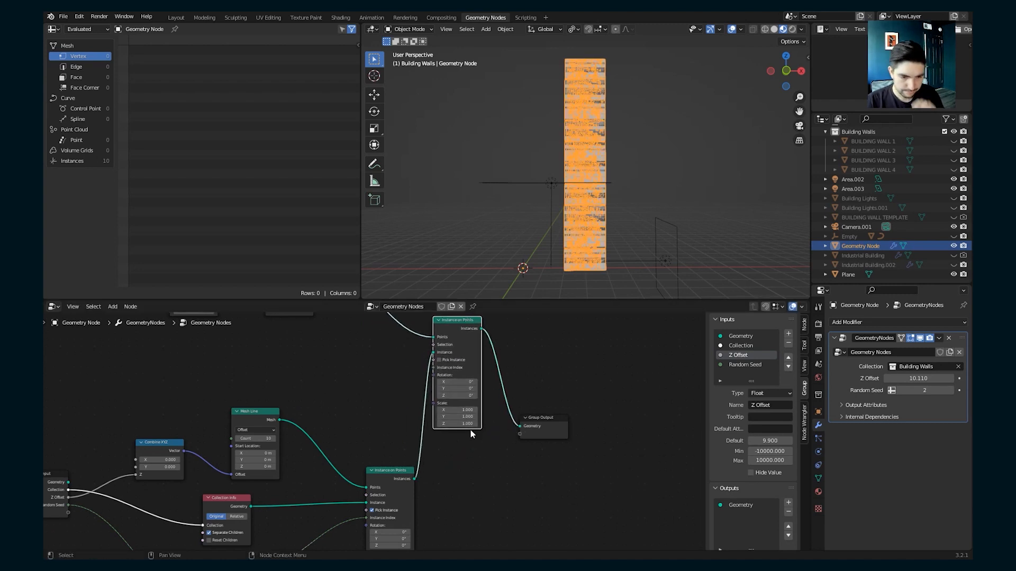
middle_click_drag(450, 500, 451, 491)
left_click_drag(406, 461, 376, 389)
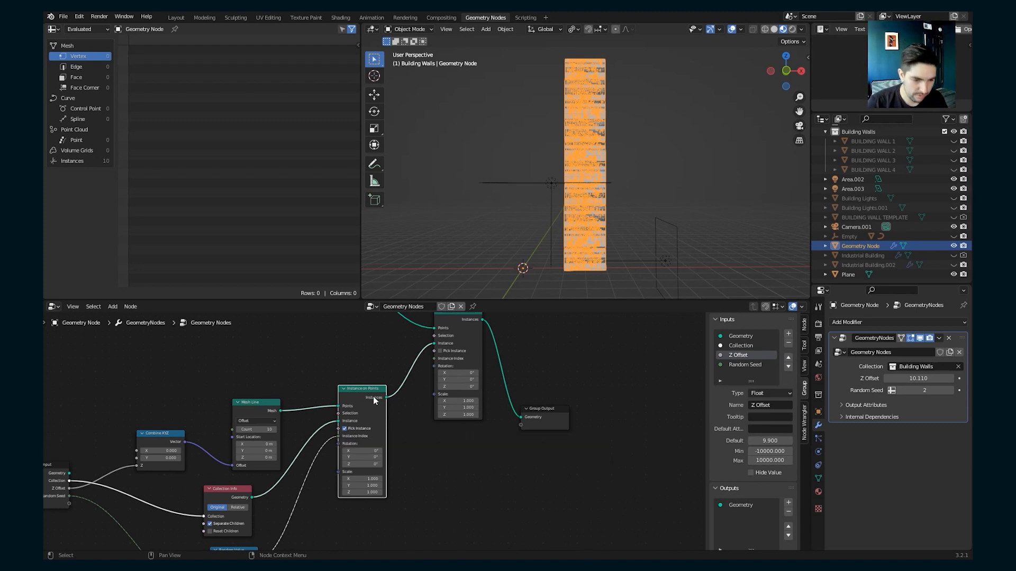
scroll(376, 408, "down", 2)
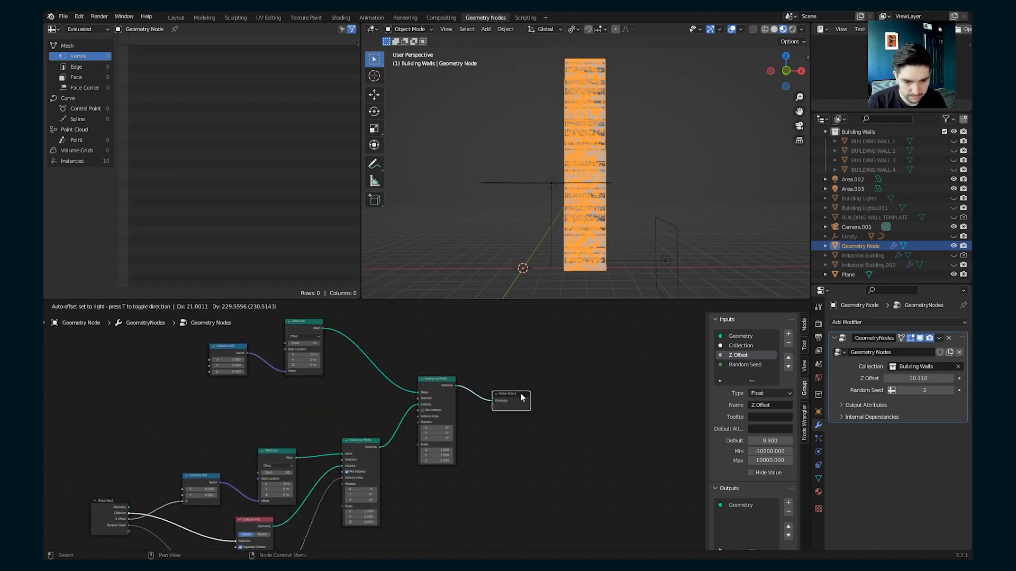
- Increase X on the duplicated Combine XYZ to 10.9, and refine it to 10.45 to close the gaps between wall columns
scroll(307, 413, "up", 3)
scroll(289, 449, "up", 1)
left_click_drag(206, 400, 238, 400)
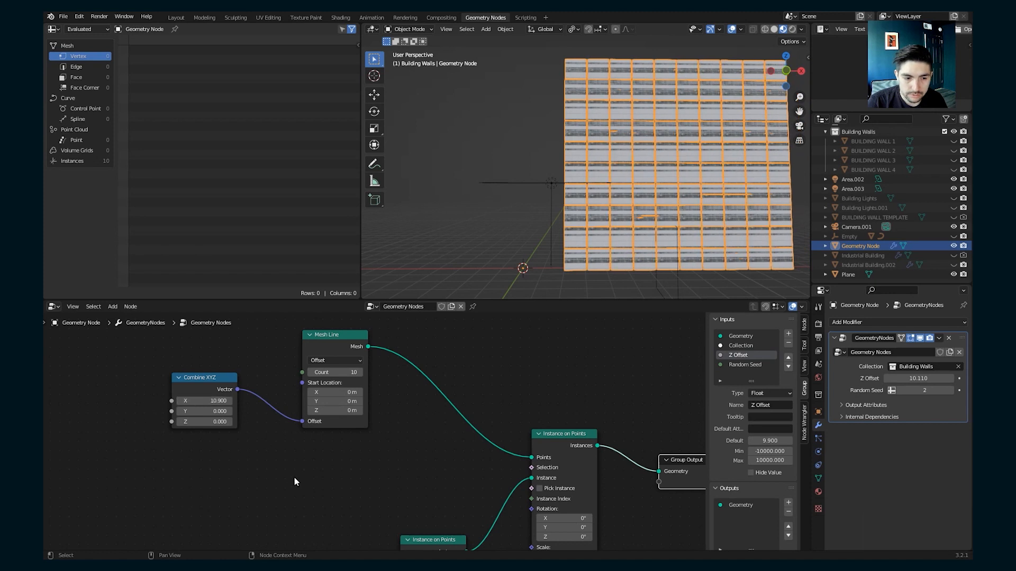
left_click(493, 243)
scroll(601, 225, "up", 5)
scroll(602, 225, "up", 4)
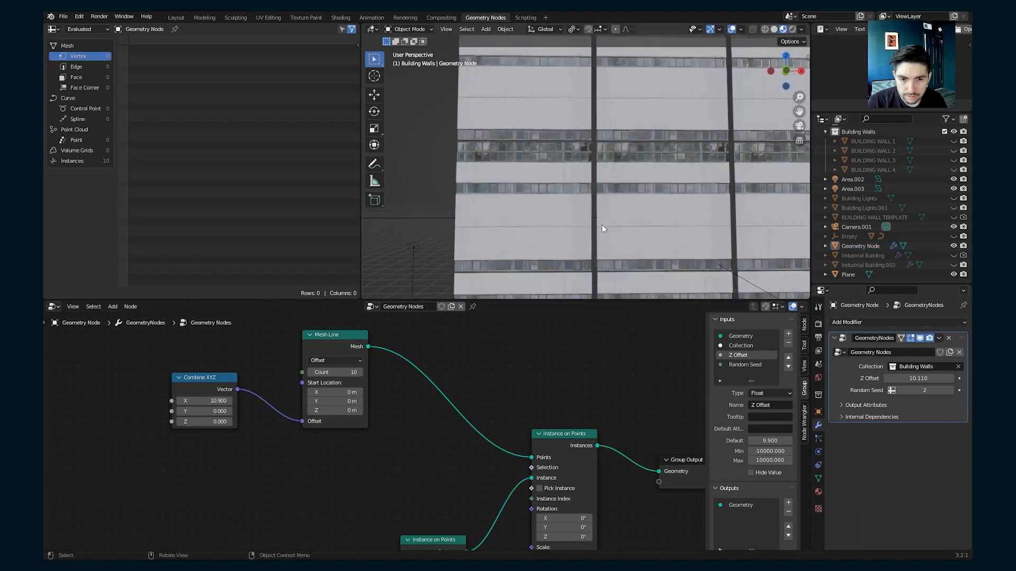
left_click_drag(215, 400, 203, 400, "shift")
scroll(574, 248, "down", 5)
scroll(574, 246, "down", 6)
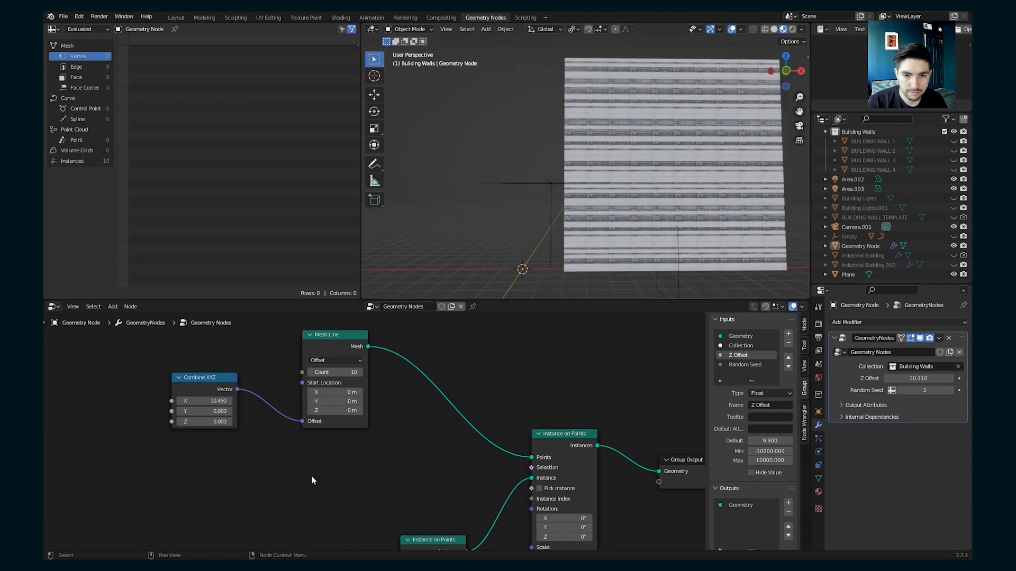
- Move the Group Input node upward and connect the duplicated Combine XYZ's X to a new Group Input socket
scroll(208, 464, "down", 2)
middle_click_drag(208, 464, 287, 399)
scroll(318, 384, "down", 2)
left_click_drag(185, 495, 147, 388)
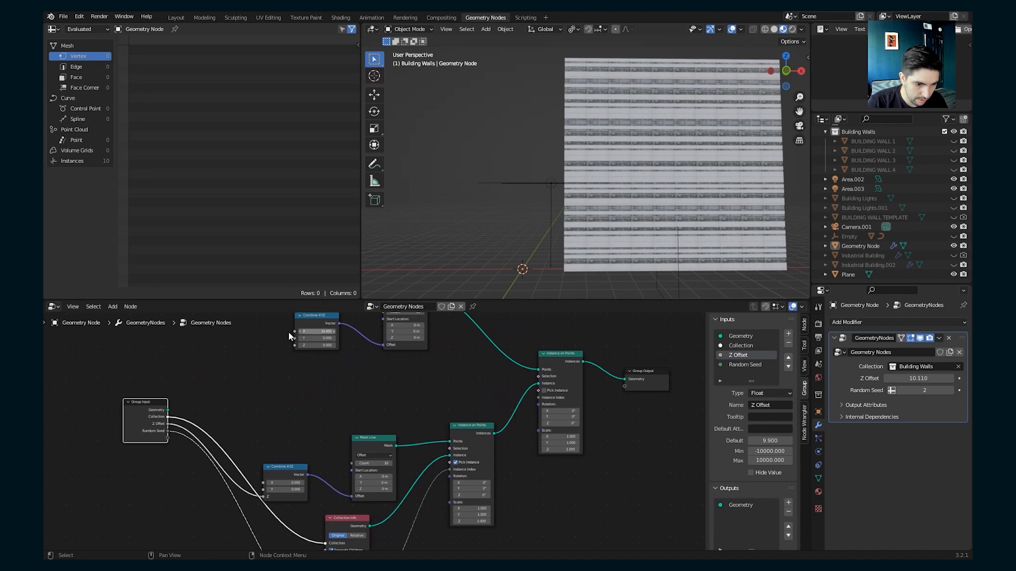
left_click_drag(295, 332, 168, 438)
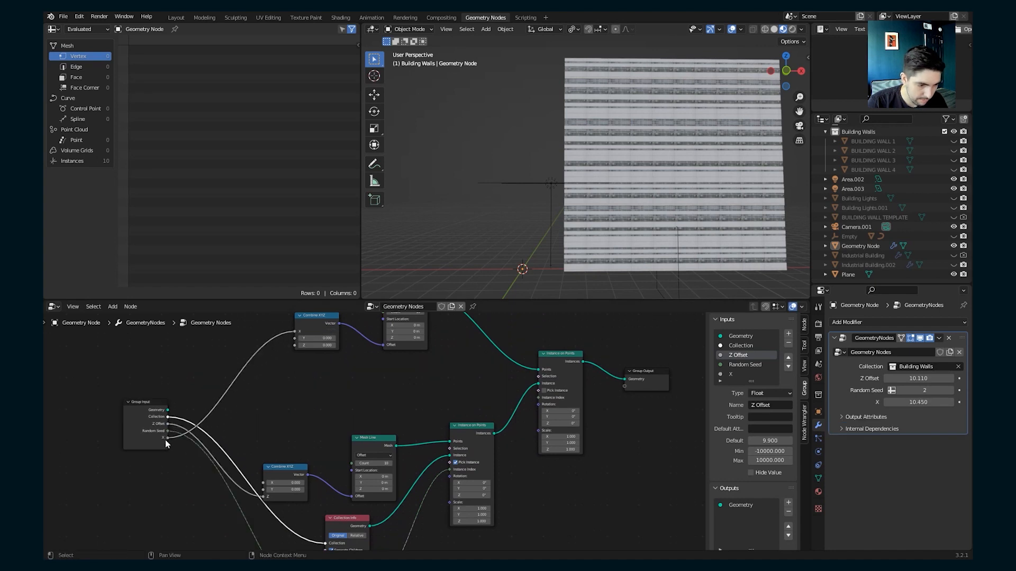
- Rename the new X group input to X Offset and move it above Random Seed in the input order
double_click(738, 374)
type("Off")
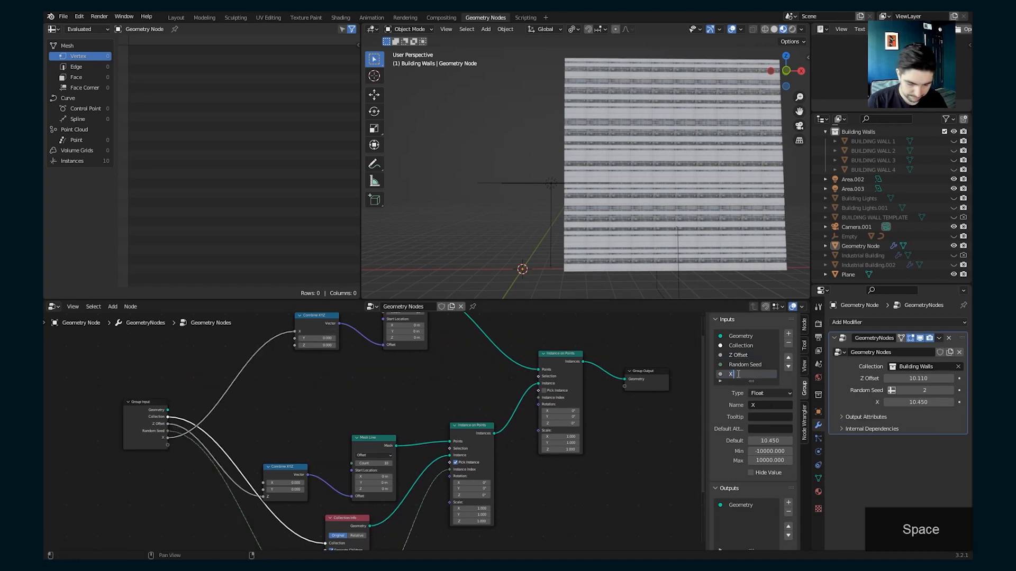
type("set")
key("Return")
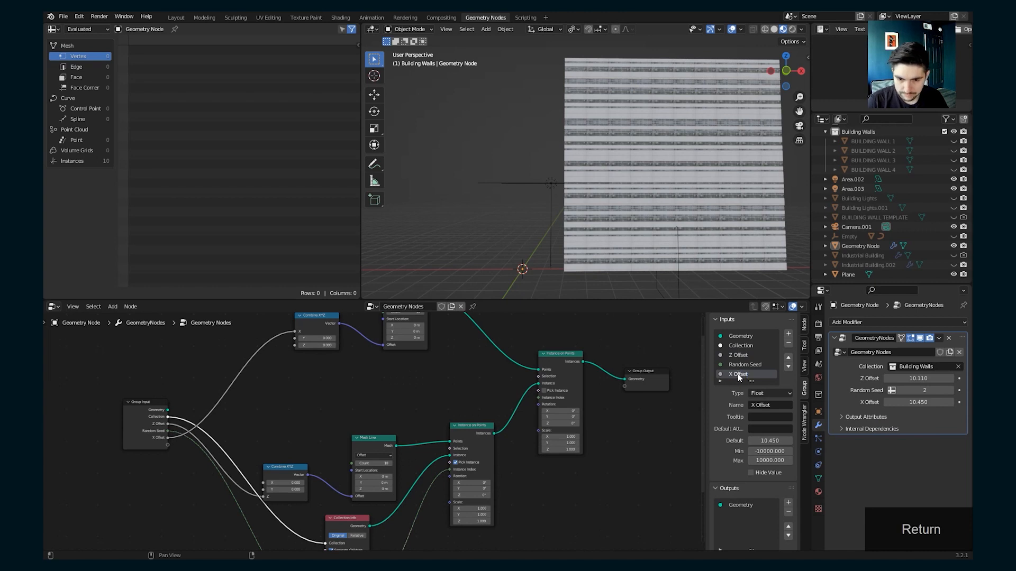
left_click(788, 358)
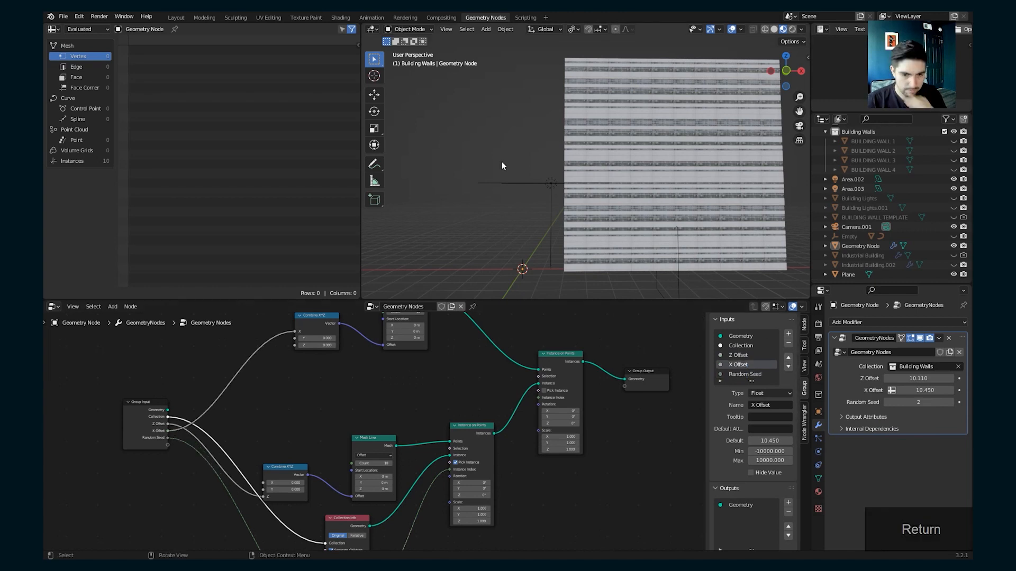
- Raise the modifier's Random Seed to 31 to cycle through different wall arrangements
scroll(555, 151, "up", 2)
middle_click_drag(570, 150, 491, 106, "shift")
scroll(492, 106, "down", 2)
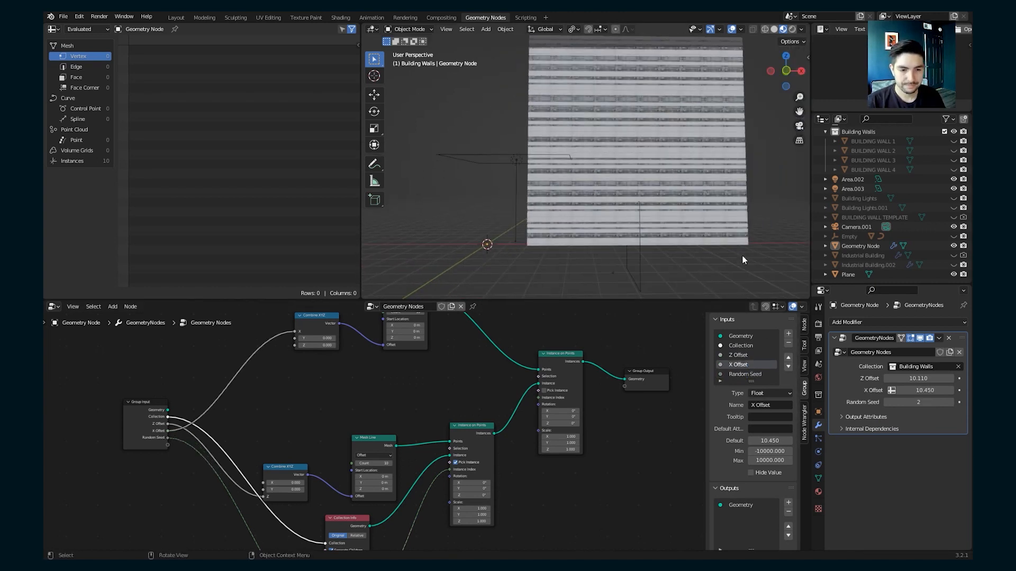
left_click(950, 403)
left_click(951, 403)
left_click(951, 403)
left_click(951, 403)
triple_click(951, 403)
triple_click(951, 403)
triple_click(950, 403)
triple_click(951, 403)
triple_click(950, 403)
triple_click(950, 403)
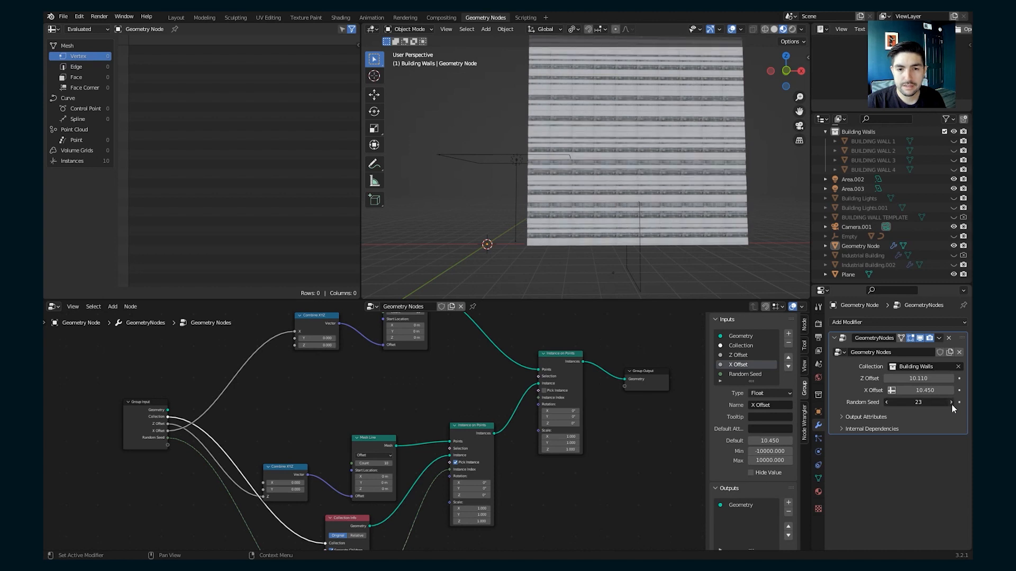
triple_click(951, 403)
double_click(951, 403)
double_click(950, 403)
- Inspect the repeated wall facade close up and from a distance at several angles
middle_click_drag(646, 183, 680, 264)
scroll(612, 223, "up", 3)
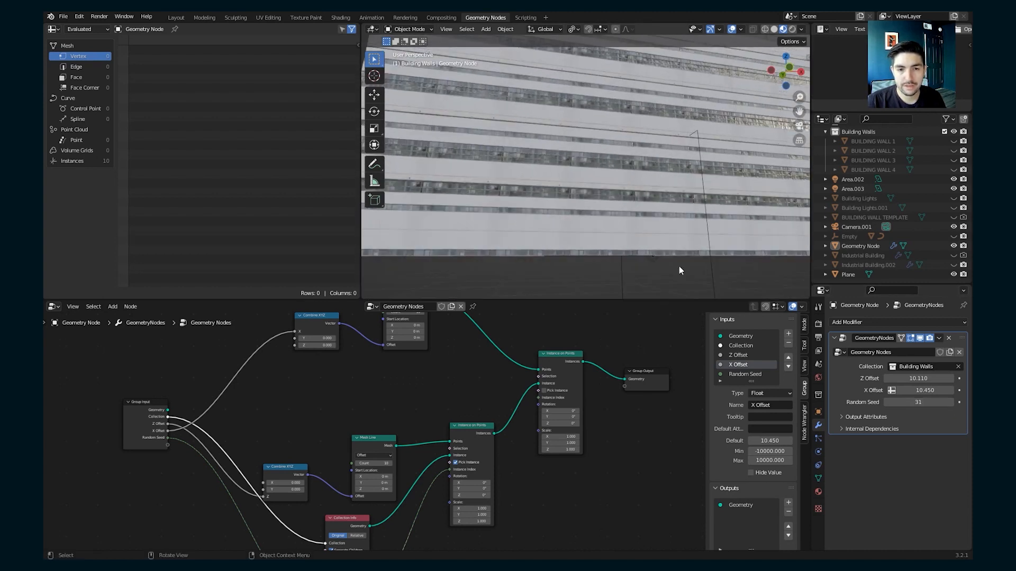
scroll(626, 234, "up", 5)
middle_click_drag(627, 233, 606, 205)
scroll(650, 143, "down", 6)
middle_click_drag(649, 143, 626, 192)
scroll(625, 192, "down", 2)
- Switch the viewport from rendered to Material Preview shading and clear the area light selection
left_click(631, 150)
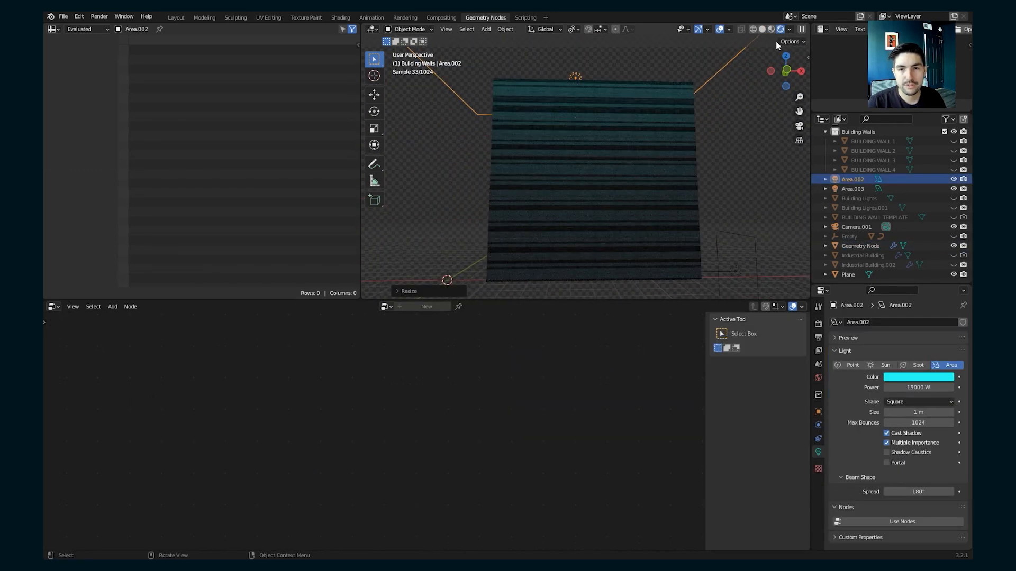
left_click(783, 29)
left_click(739, 180)
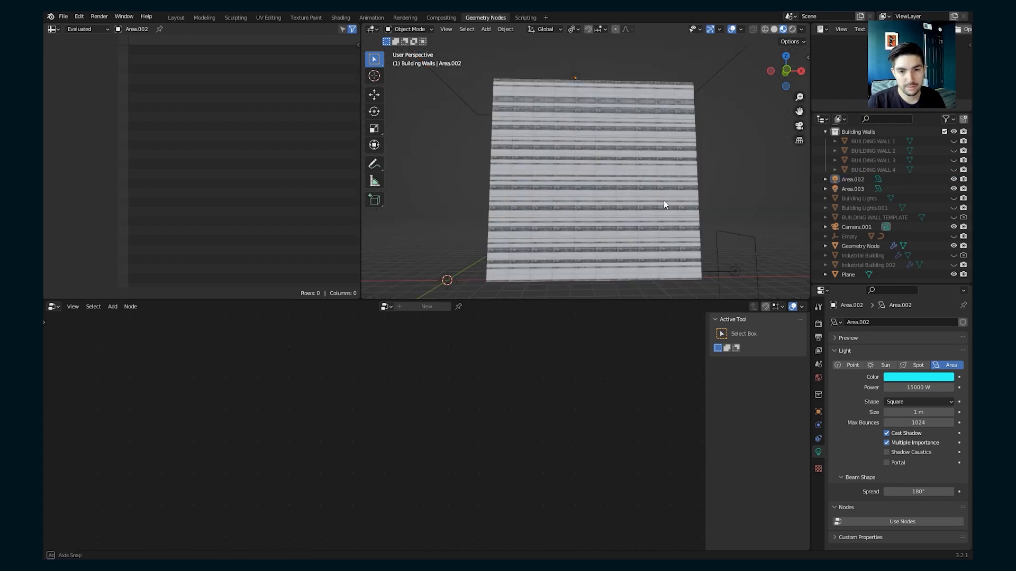
middle_click_drag(665, 202, 642, 198)
scroll(630, 198, "down", 1)
left_click(620, 200)
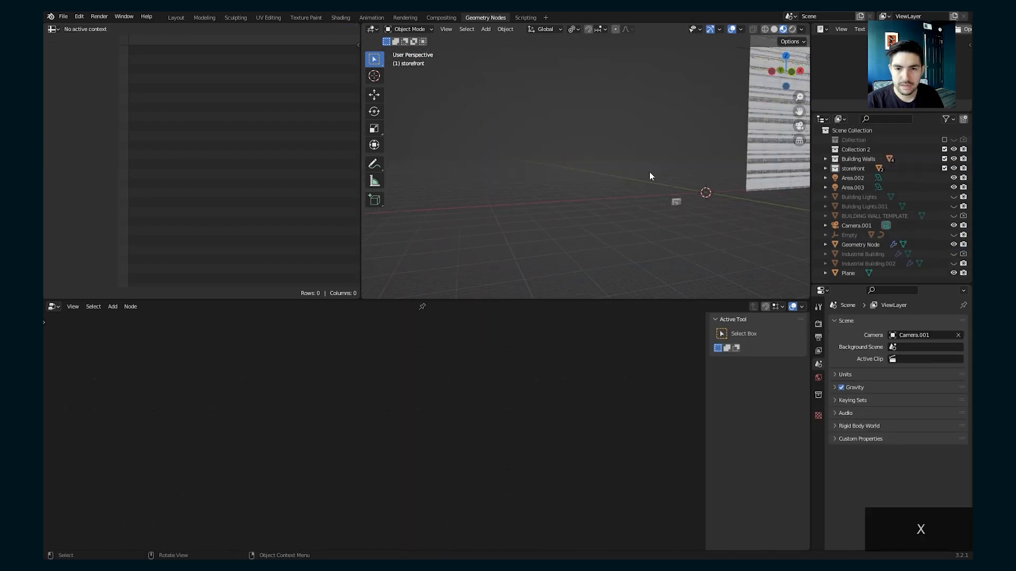
left_click(646, 175)
middle_click_drag(645, 173, 614, 205)
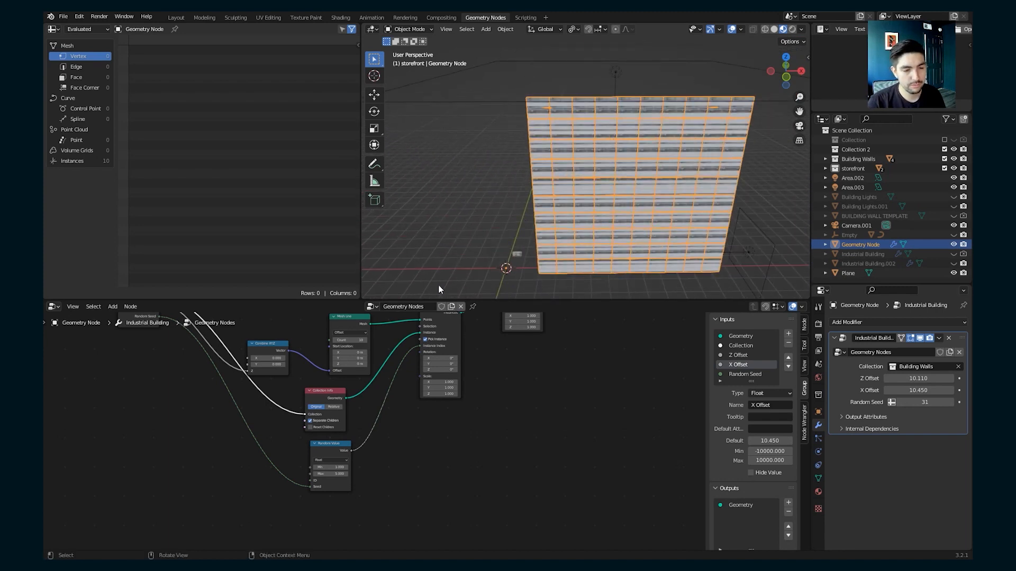
- Add a Bezier circle at the world origin, scale it up around the origin, and apply its scale
middle_click_drag(286, 350, 311, 466)
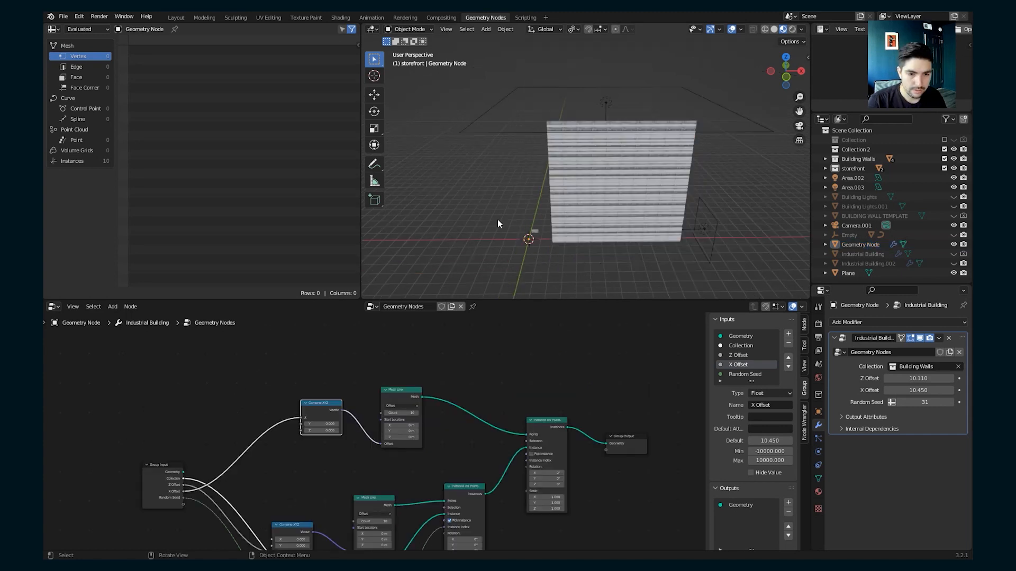
left_click(498, 221)
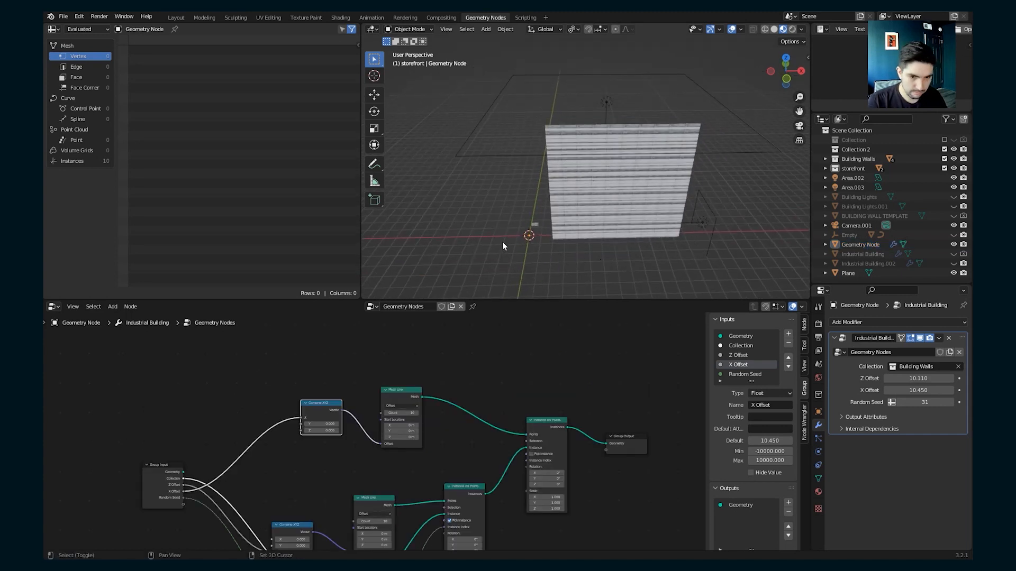
key("shift+a")
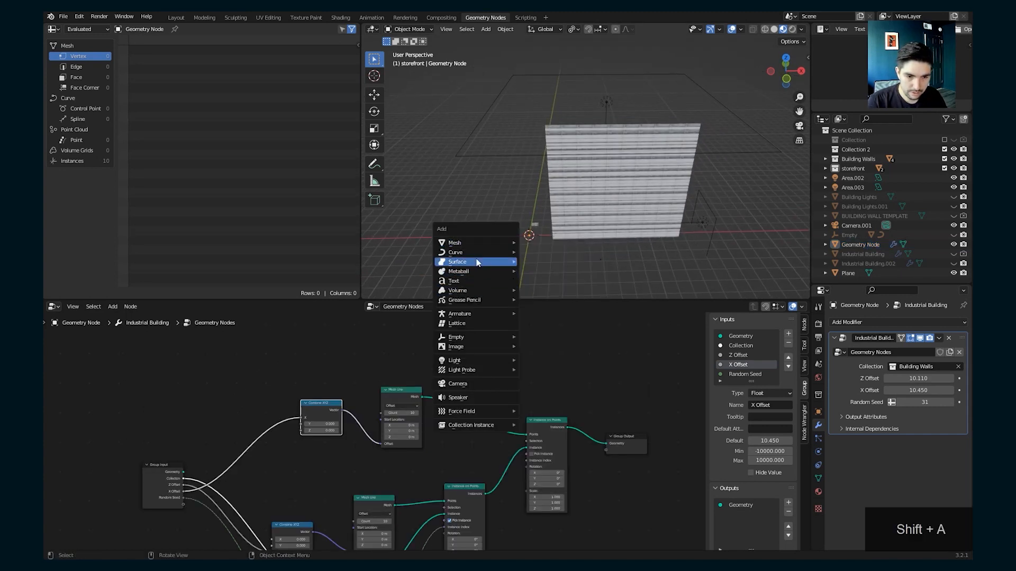
mouse_move(505, 252)
left_click(559, 261)
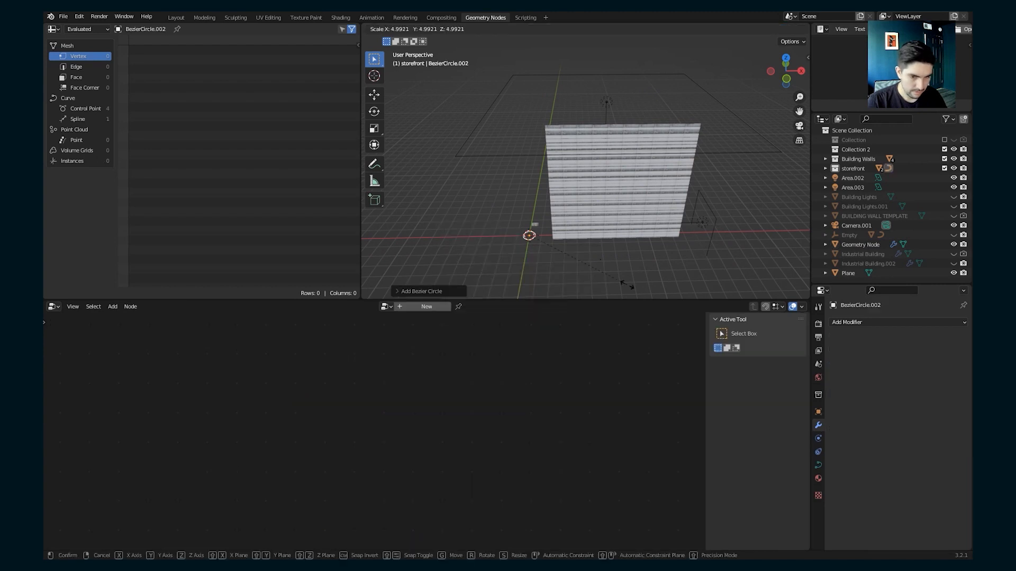
key("s")
left_click(590, 240)
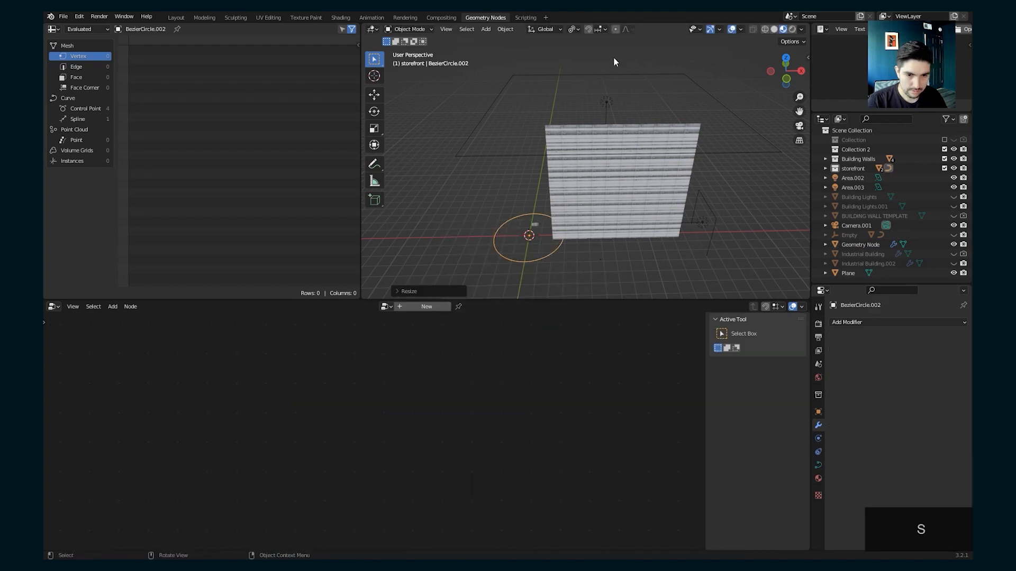
key("ctrl+a")
left_click(584, 214)
- Add an Object Info node to the wall object's node tree and pick the new Bezier circle as its object
left_click(583, 189)
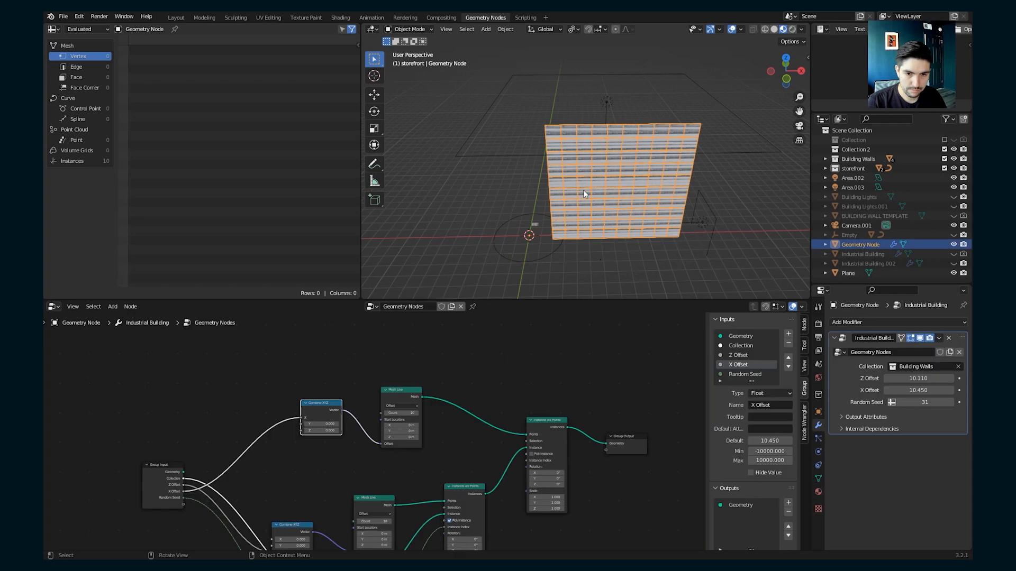
key("shift+a")
left_click(180, 338)
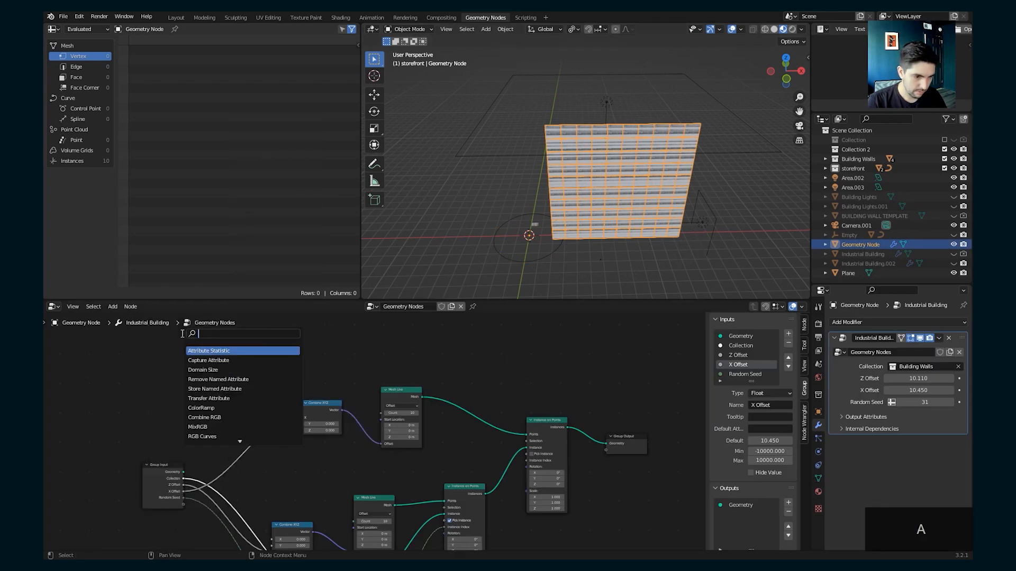
type("ob")
left_click(191, 351)
left_click(196, 381)
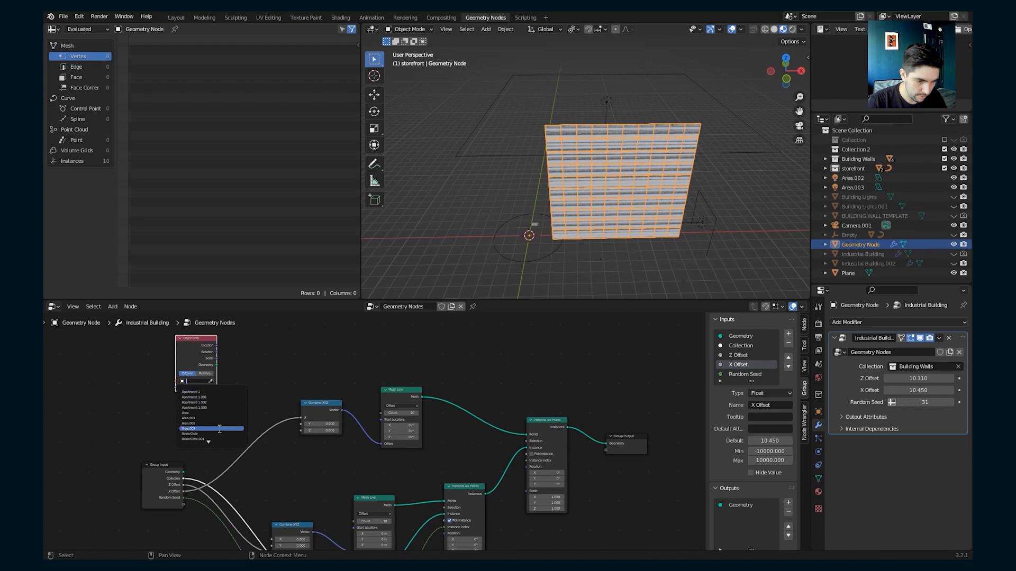
key("Return")
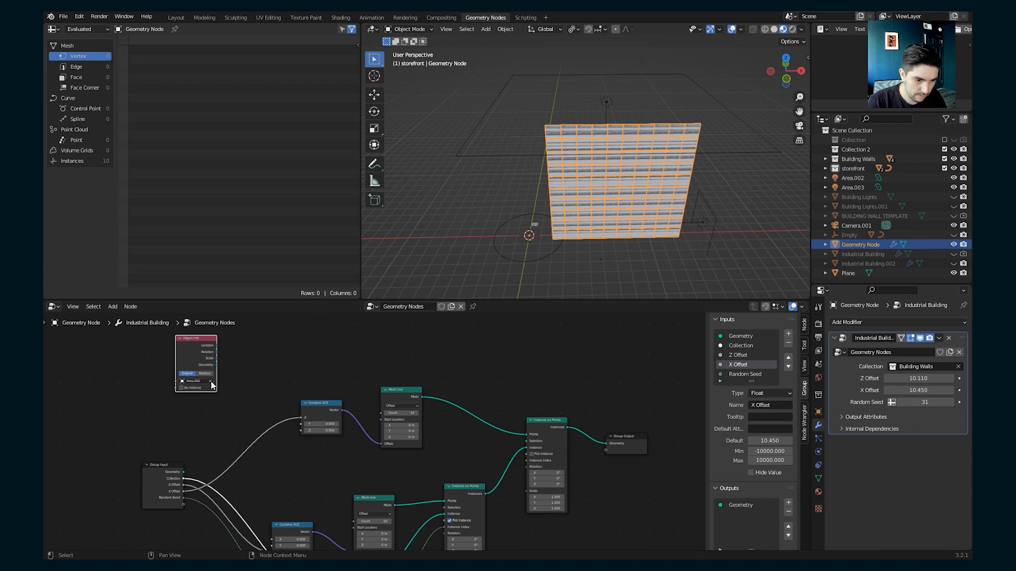
left_click(211, 381)
left_click(553, 244)
- Add a Curve to Points node and connect Object Info's Geometry to its Curve input
scroll(262, 385, "up", 2)
key("shift+a")
type("curve to po")
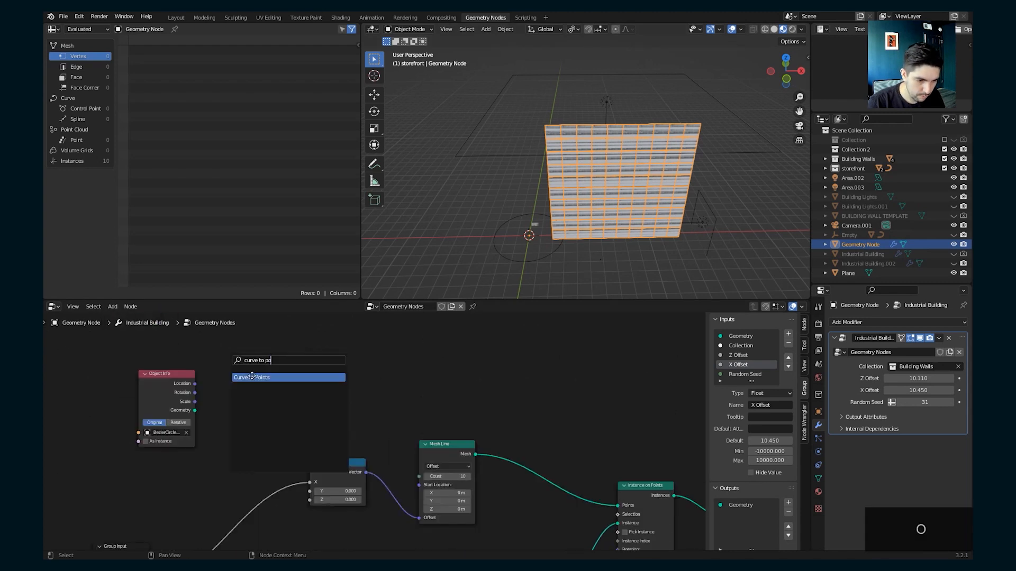
left_click(251, 378)
left_click(238, 382)
left_click_drag(195, 410, 228, 424)
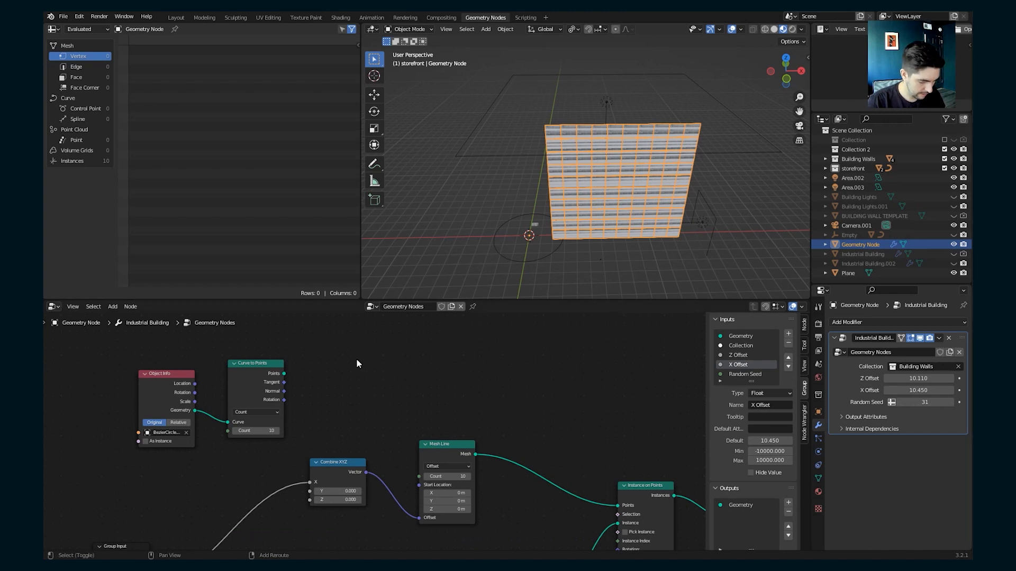
- Add an Align Euler to Vector node beside the Curve to Points node
key("shift+a")
type("alig")
type("n")
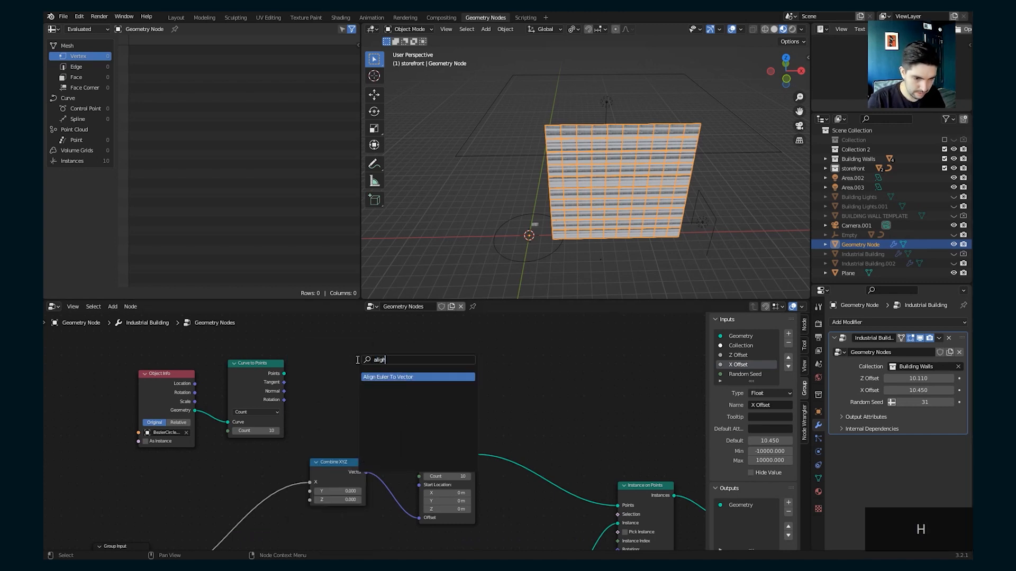
key("Return")
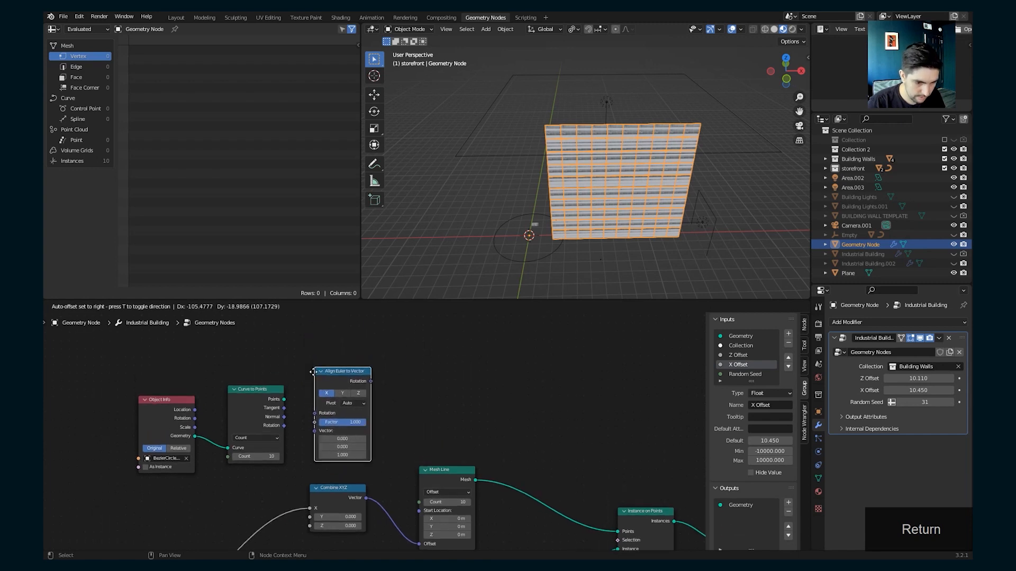
left_click(316, 350)
- Connect Curve to Points' Tangent to Vector and Rotation to Rotation on Align Euler to Vector, and set its axis to Y
scroll(295, 397, "up", 1)
middle_click_drag(274, 409, 254, 409)
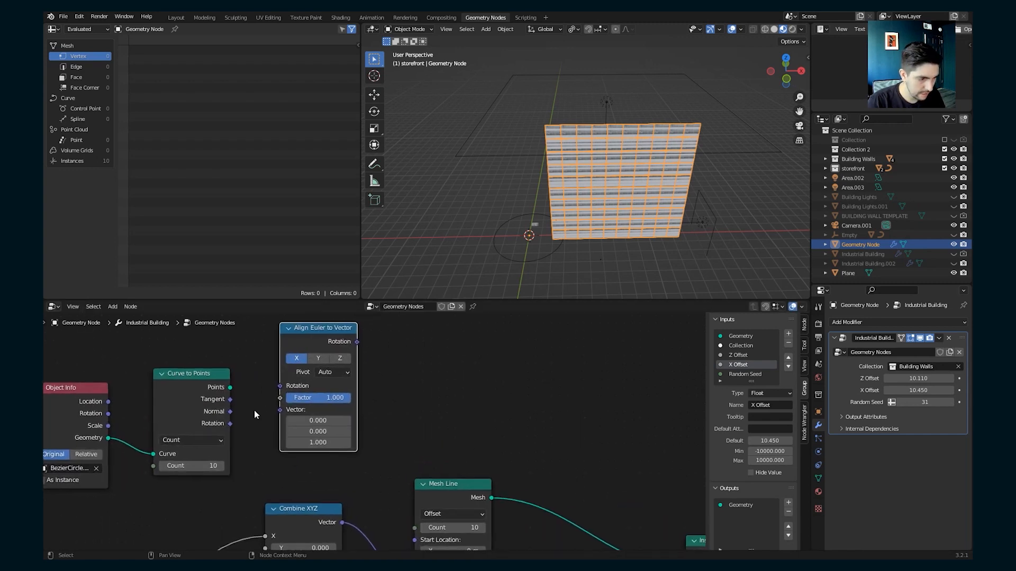
scroll(260, 405, "up", 1)
scroll(247, 414, "up", 1)
left_click_drag(206, 394, 264, 407)
left_click_drag(206, 422, 268, 379)
left_click(308, 347)
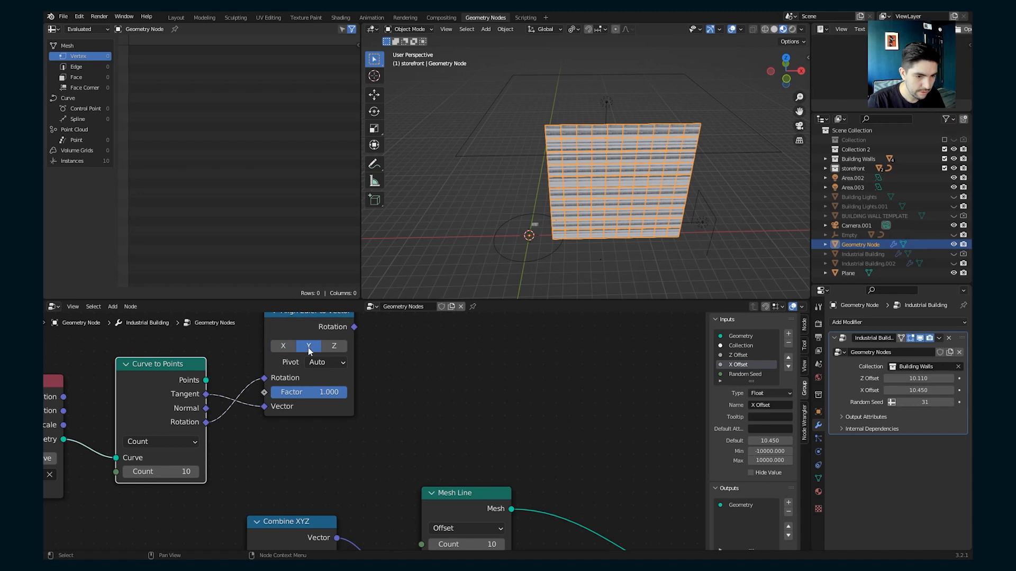
- Rearrange the Object Info, Curve to Points and Align Euler to Vector nodes into a tidier layout
scroll(183, 390, "down", 1)
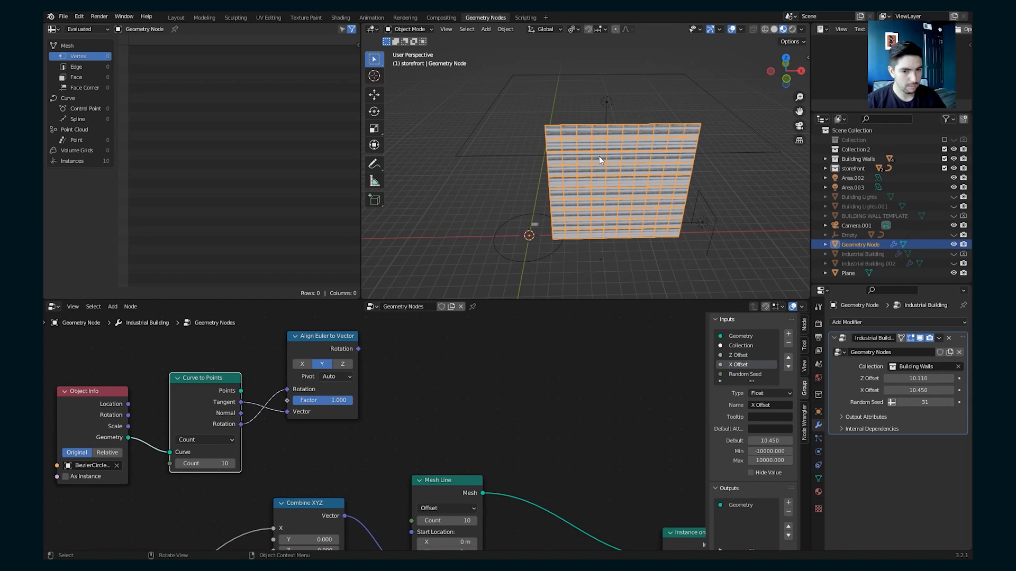
scroll(249, 326, "down", 2)
left_click_drag(232, 359, 232, 338)
left_click_drag(293, 367, 215, 415)
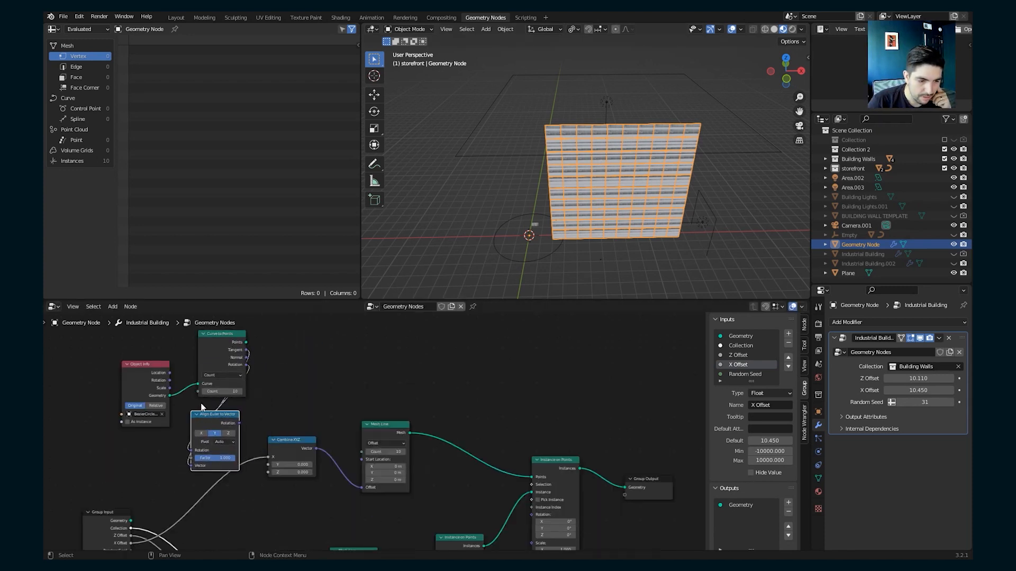
left_click_drag(186, 376, 140, 362)
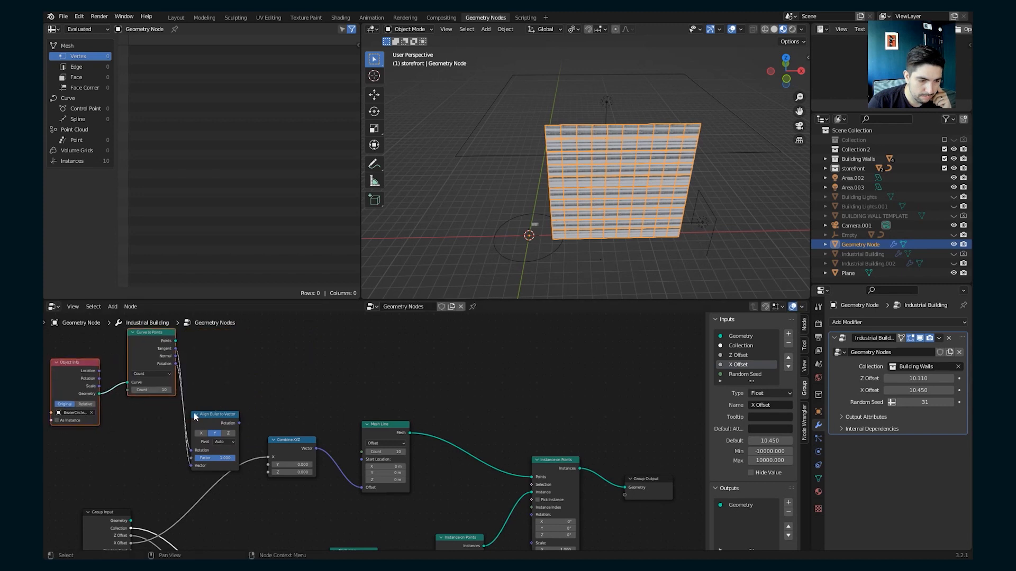
left_click(196, 414)
left_click_drag(210, 414, 200, 376)
- Connect Curve to Points' Points and Align Euler to Vector's Rotation to the final Instance on Points node
left_click_drag(175, 341, 532, 477)
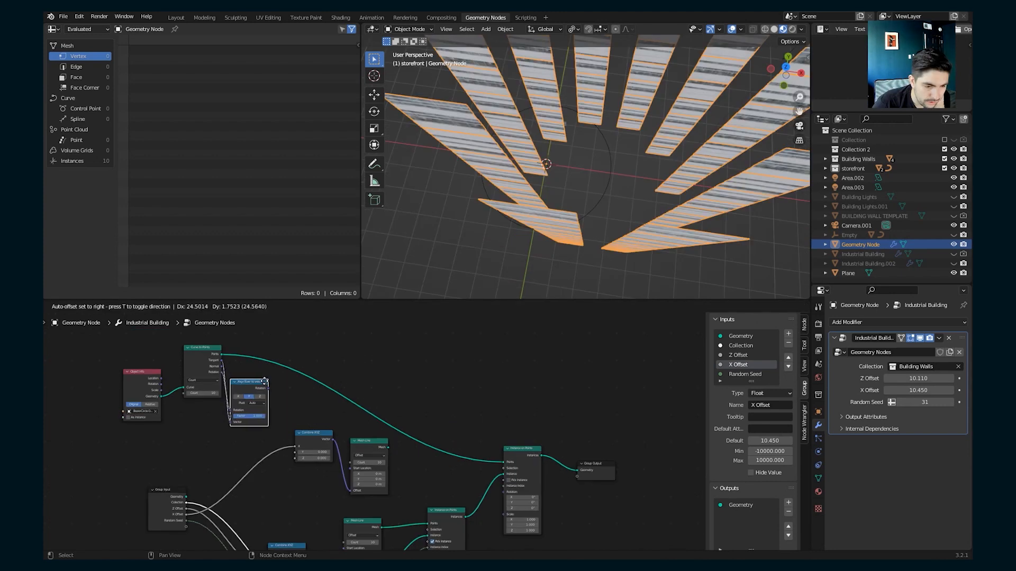
left_click_drag(248, 385, 259, 382)
middle_click_drag(289, 401, 263, 400)
left_click_drag(248, 385, 477, 491)
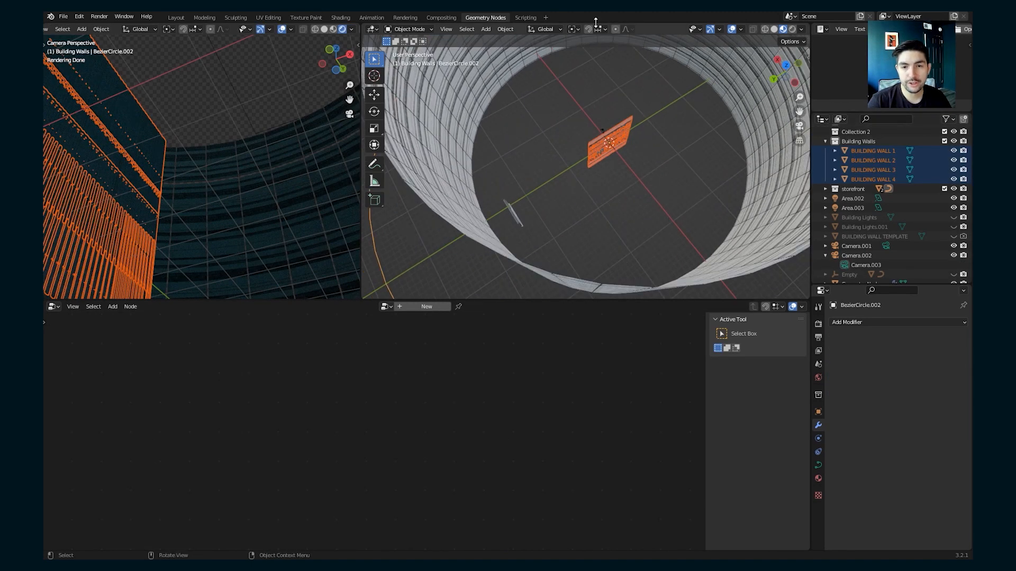
- Clear the selection and hide BUILDING WALL 1 through BUILDING WALL 4 in the viewport
middle_click_drag(653, 163, 646, 170, "shift")
left_click(654, 158)
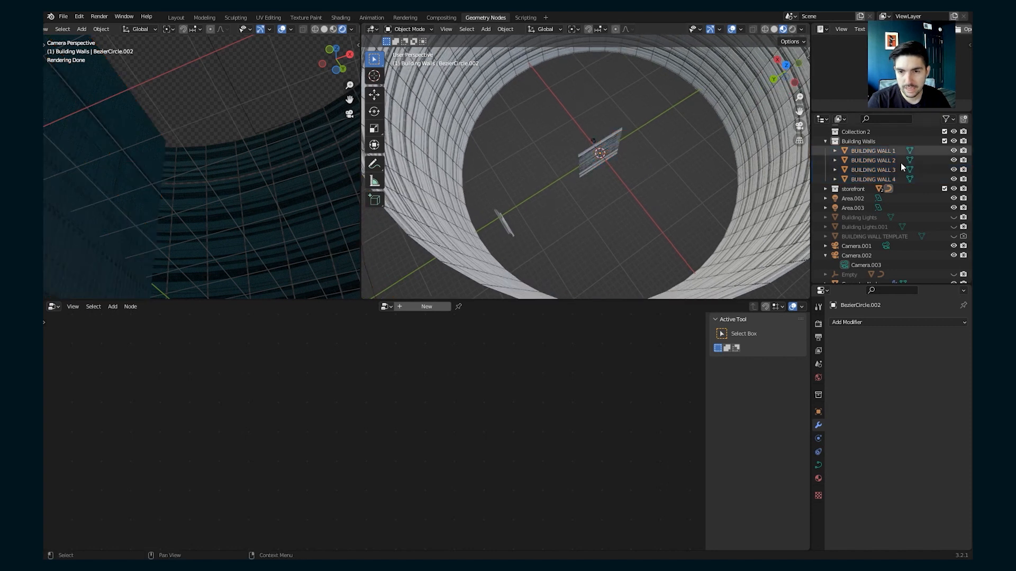
left_click(953, 151)
left_click(953, 160)
left_click(953, 169)
left_click(953, 179)
- Select and frame the circular building, and fine-tune its Scale input to about 0.609 to close the gaps between wall panels
middle_click_drag(656, 165, 610, 59)
left_click(599, 96)
key("KP_Decimal")
scroll(612, 114, "up", 3)
scroll(612, 170, "up", 6)
middle_click_drag(609, 170, 611, 143)
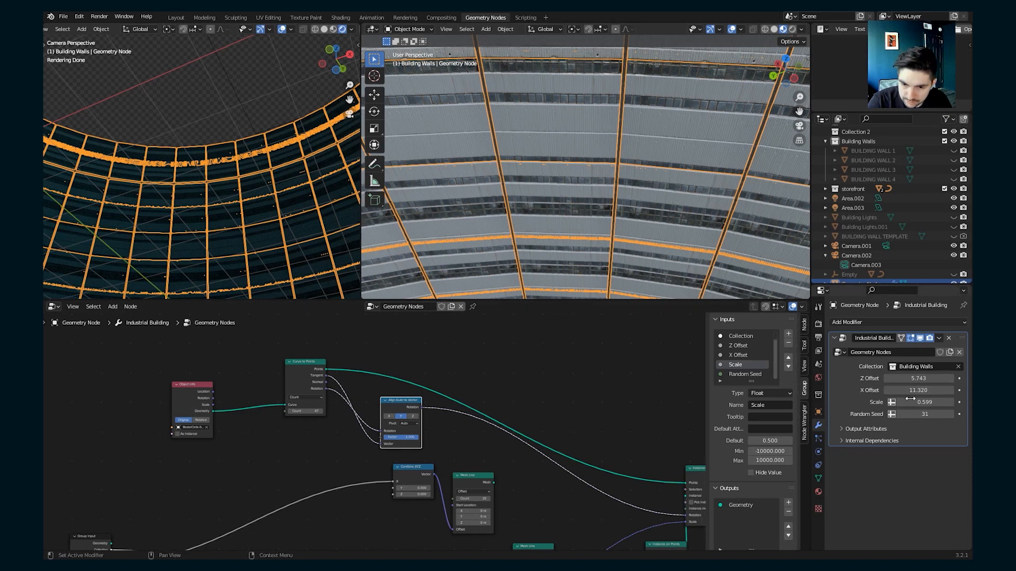
left_click_drag(920, 402, 919, 376)
scroll(676, 237, "down", 4)
middle_click_drag(677, 237, 644, 206, "shift")
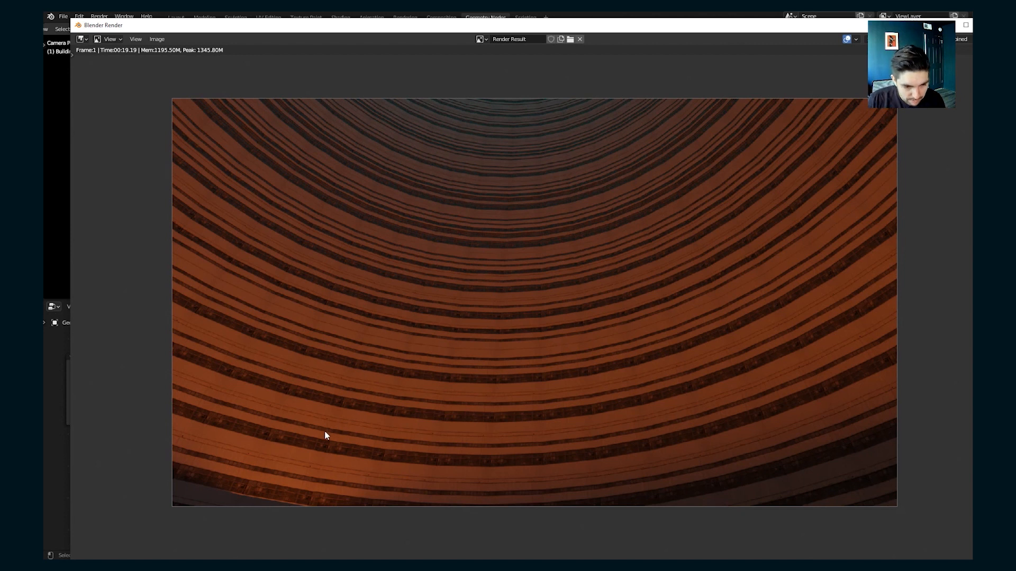
- Examine the rendered image of the circular building at different magnifications, and close the render window
scroll(473, 311, "down", 3)
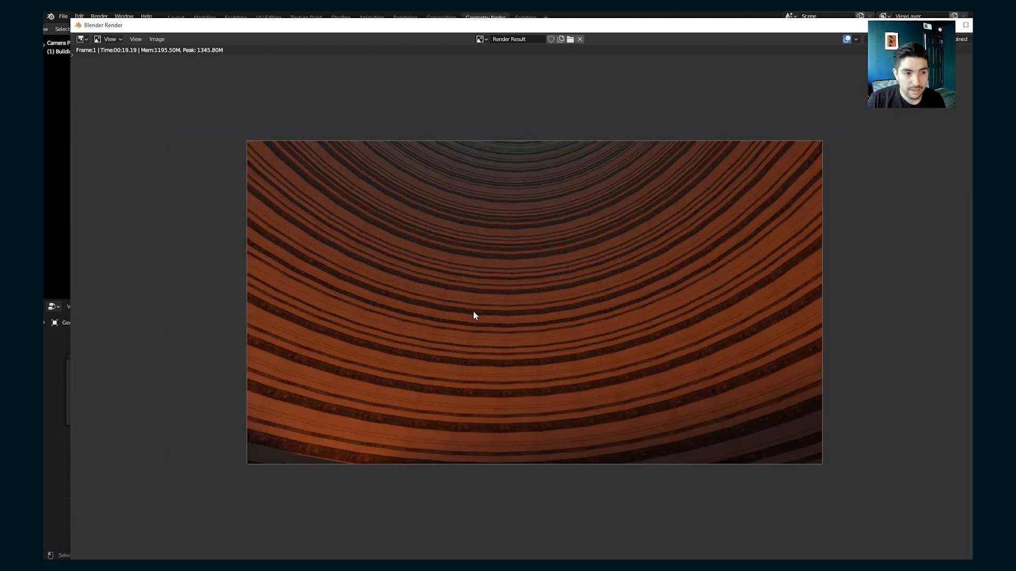
scroll(473, 311, "up", 5)
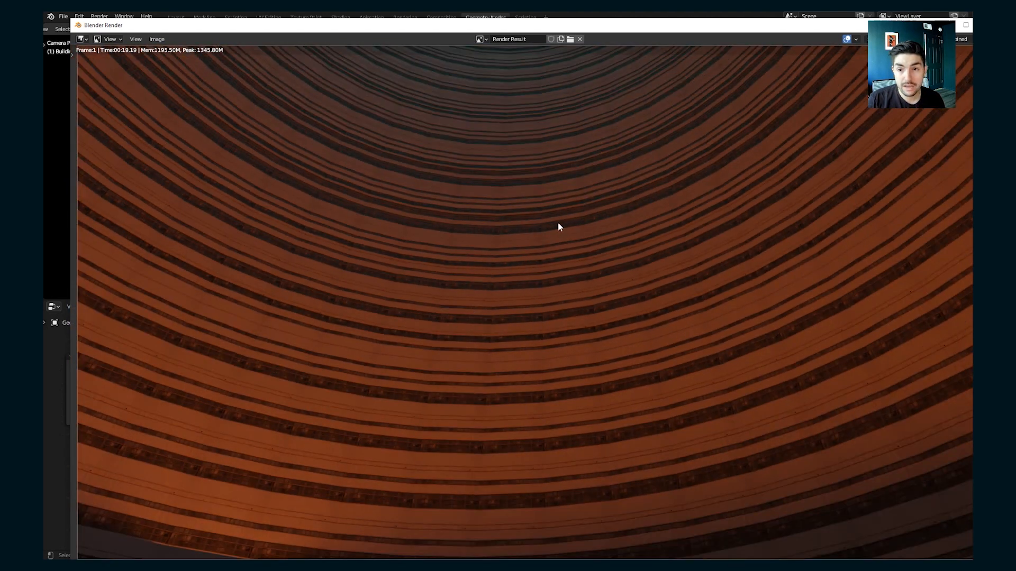
scroll(550, 220, "up", 1)
scroll(496, 204, "down", 1)
scroll(496, 204, "down", 3)
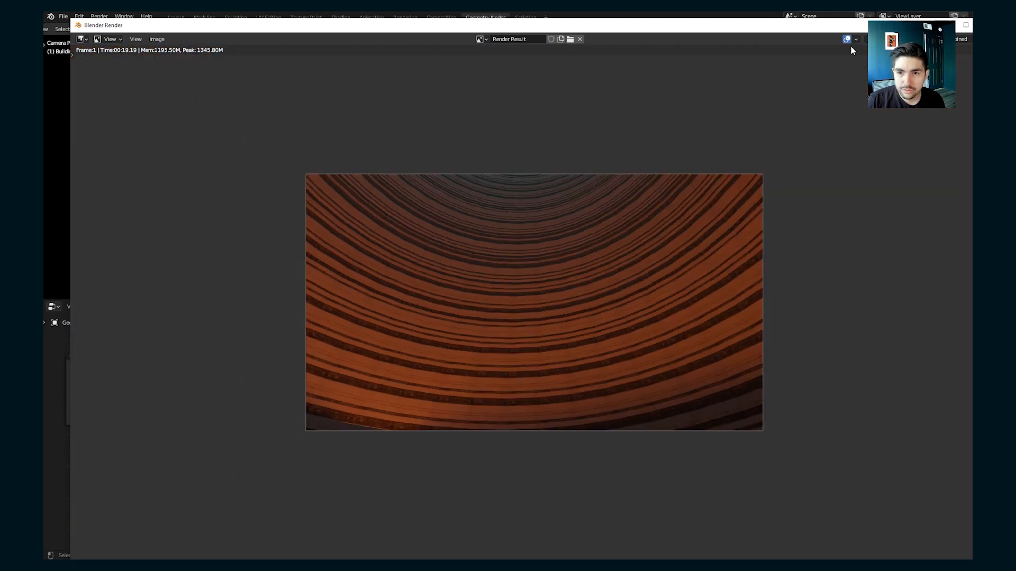
left_click_drag(851, 26, 672, 49)
left_click(810, 48)
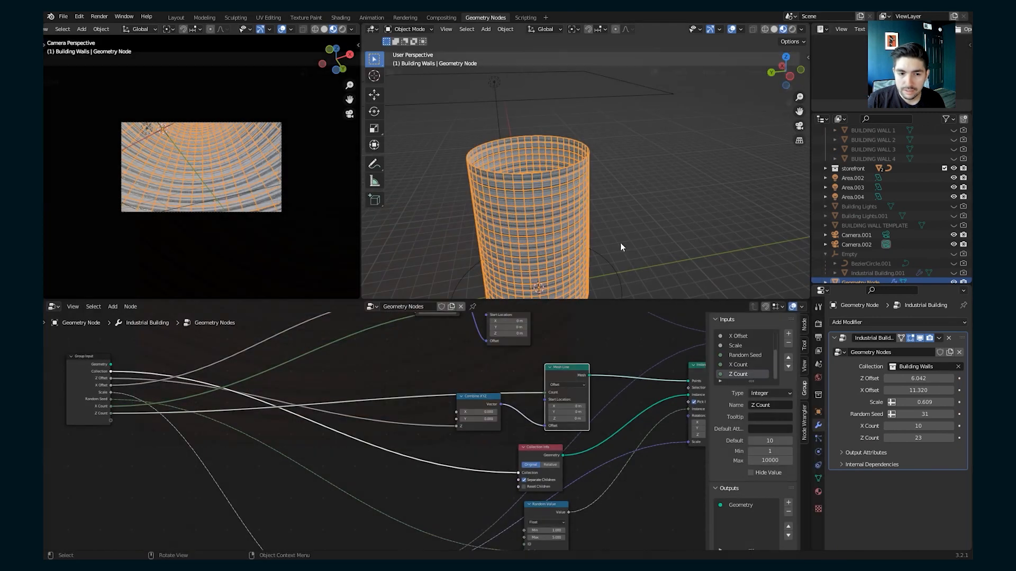
scroll(445, 369, "up", 2)
scroll(446, 369, "up", 1)
scroll(529, 189, "up", 1)
scroll(273, 202, "up", 2)
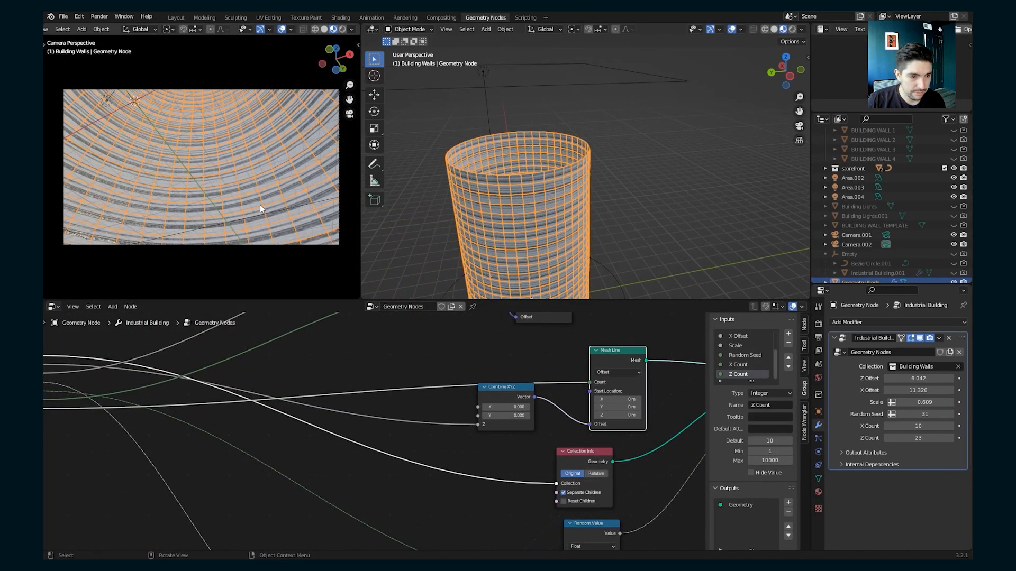
- Save the Blender file and render a still image of the denser cylindrical building from the camera view
key("ctrl+s")
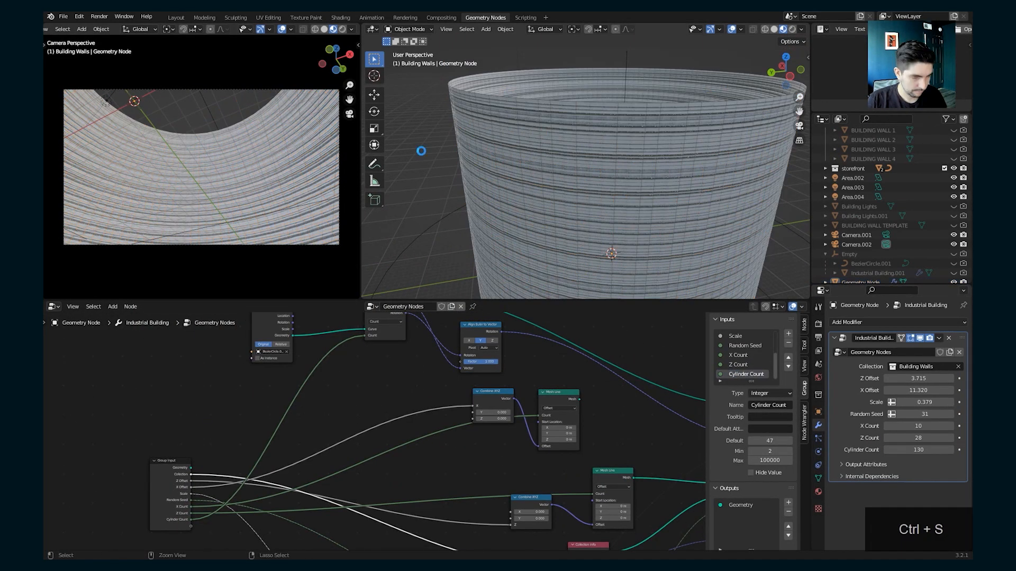
left_click(100, 16)
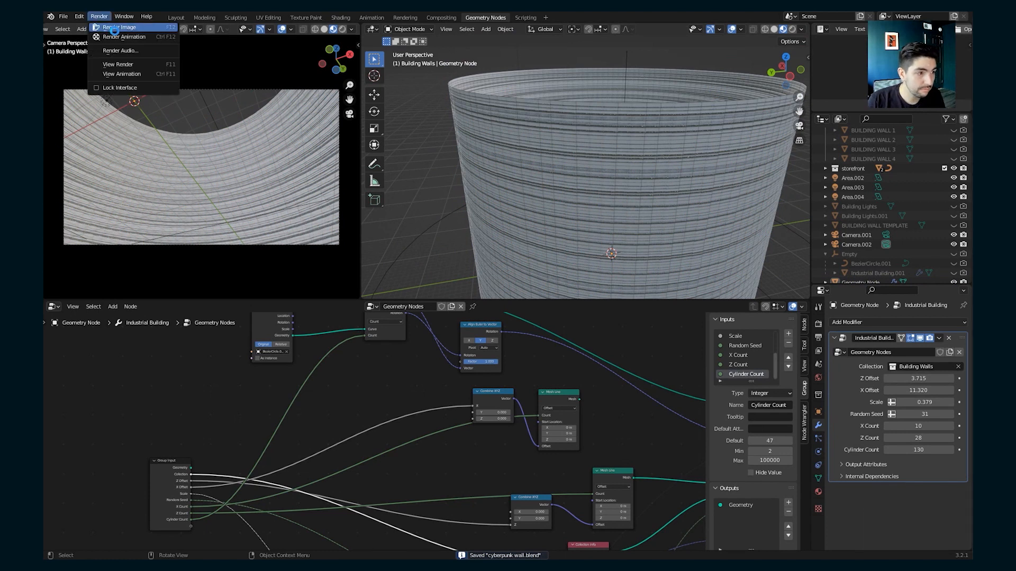
left_click(115, 28)
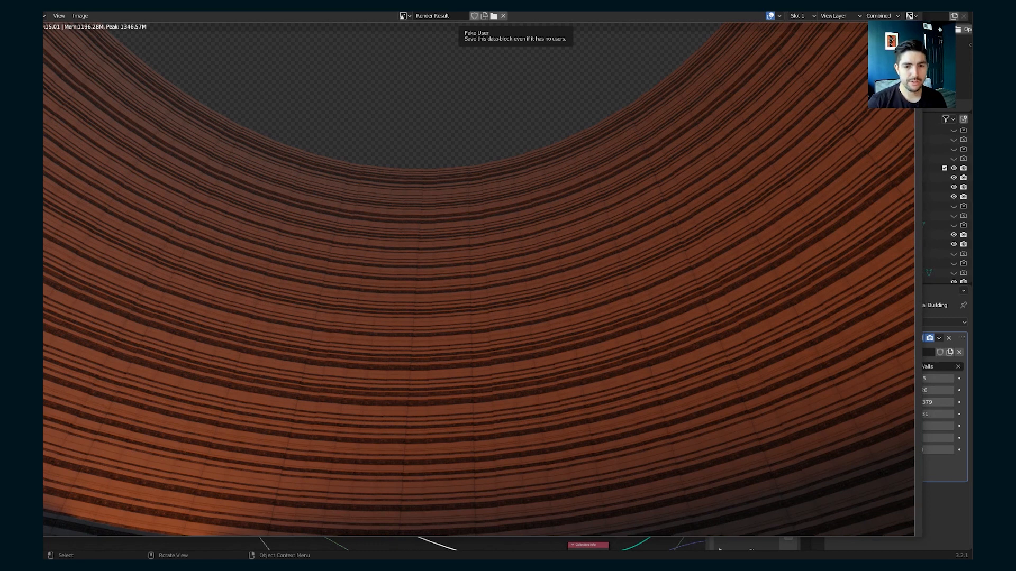
- Inspect the new render of the cylindrical building's inner walls up close and as a whole frame, and close the render window
scroll(399, 341, "down", 2)
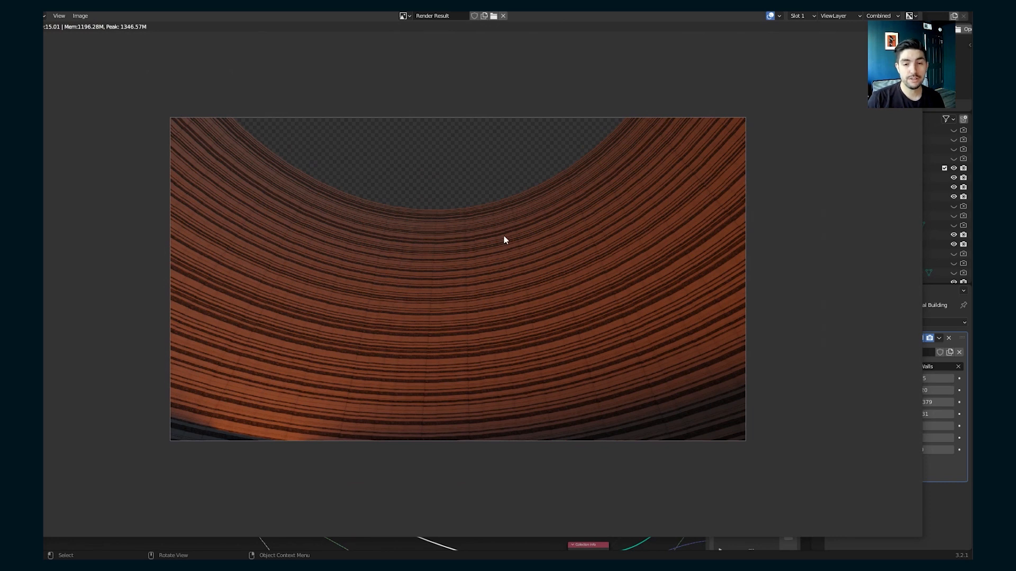
scroll(459, 324, "up", 2)
scroll(459, 324, "down", 2)
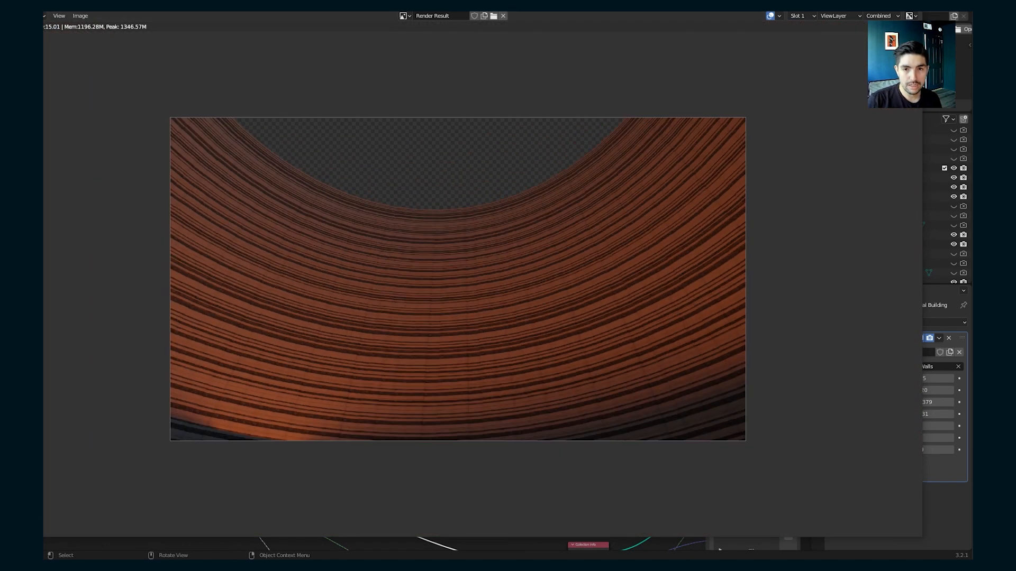
key("Escape")
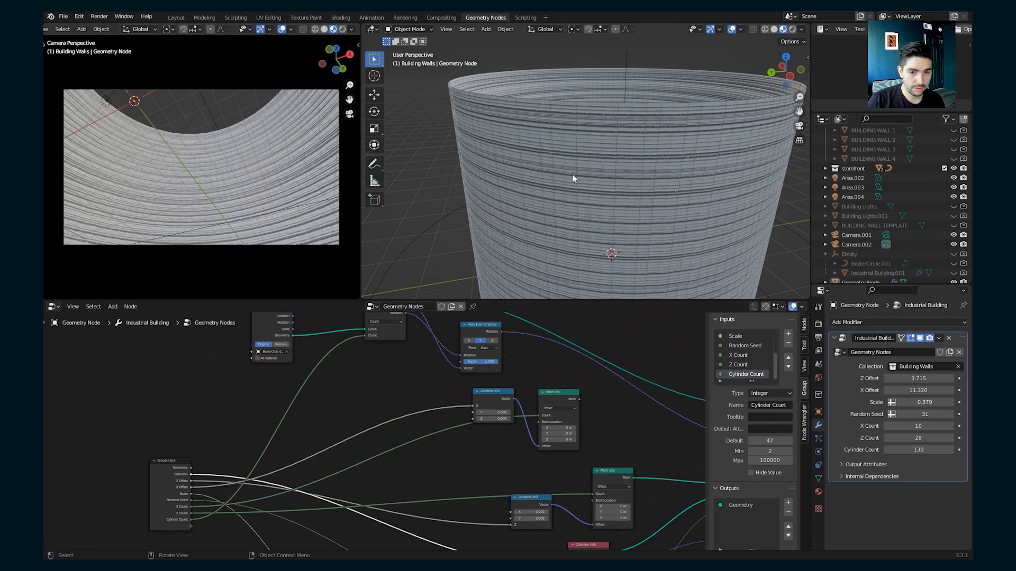